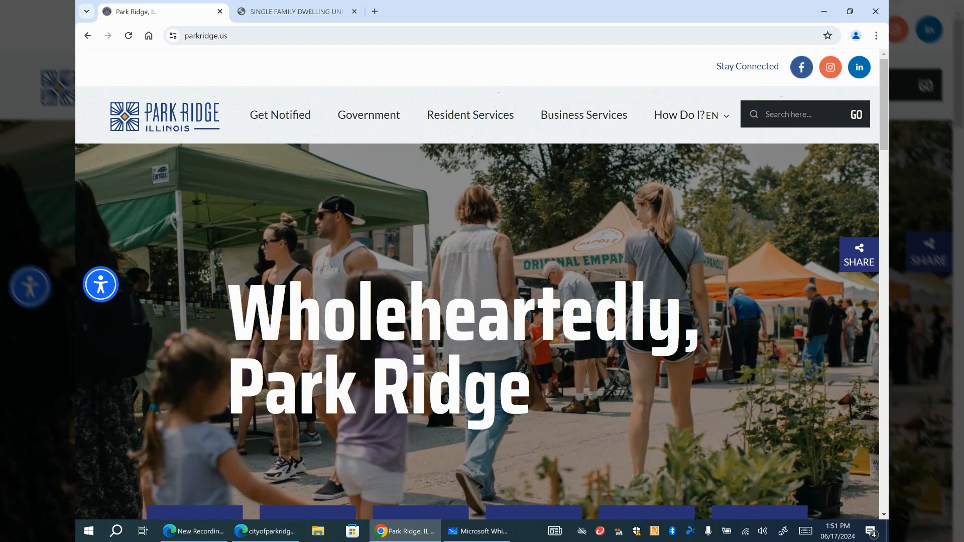
- Open the City Departments page from the Government section of the Park Ridge website
scroll(478, 281, "down", 1)
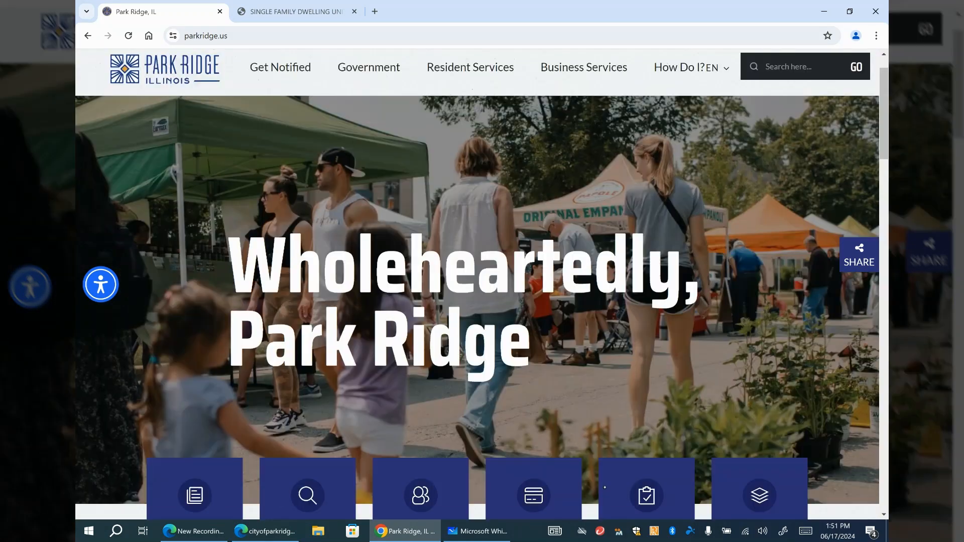
scroll(477, 282, "up", 1)
scroll(477, 281, "down", 1)
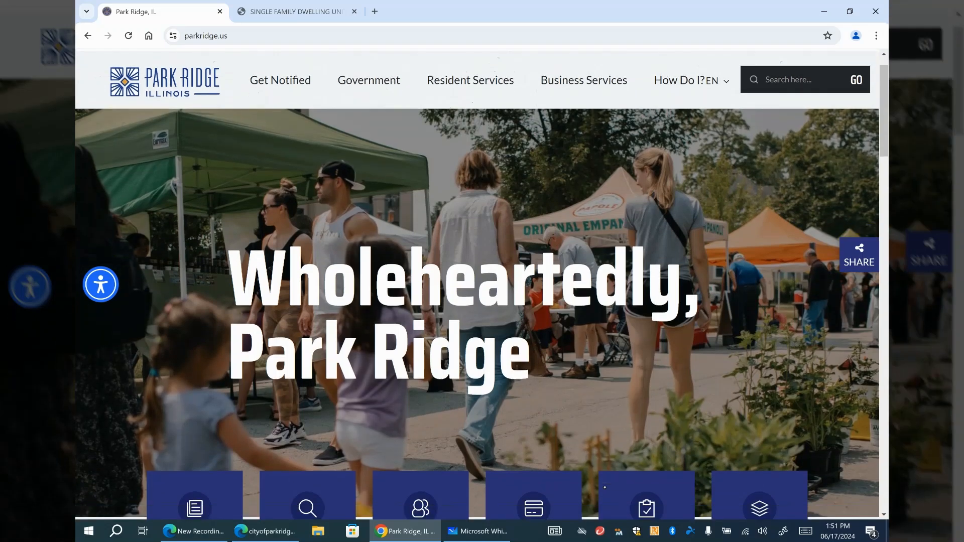
scroll(477, 281, "down", 1)
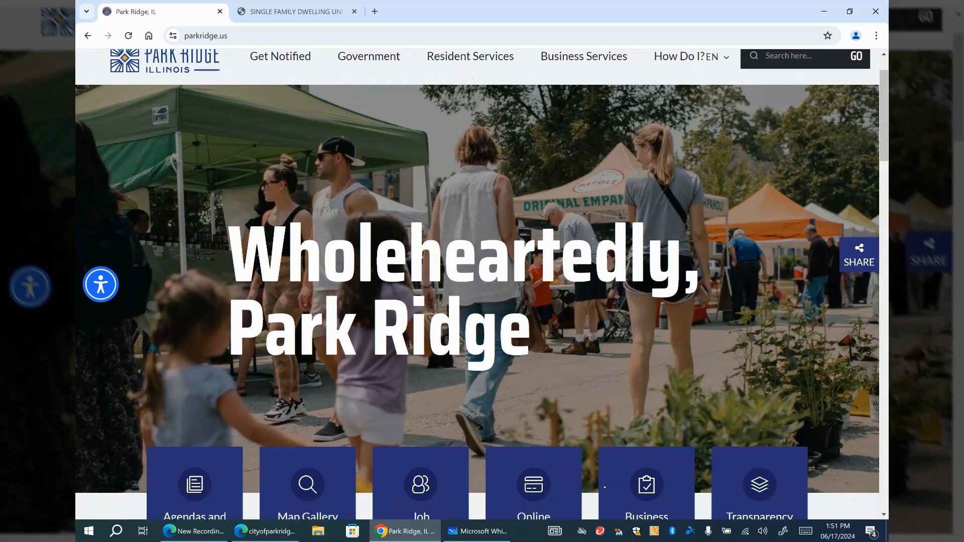
scroll(477, 282, "up", 2)
left_click(369, 106)
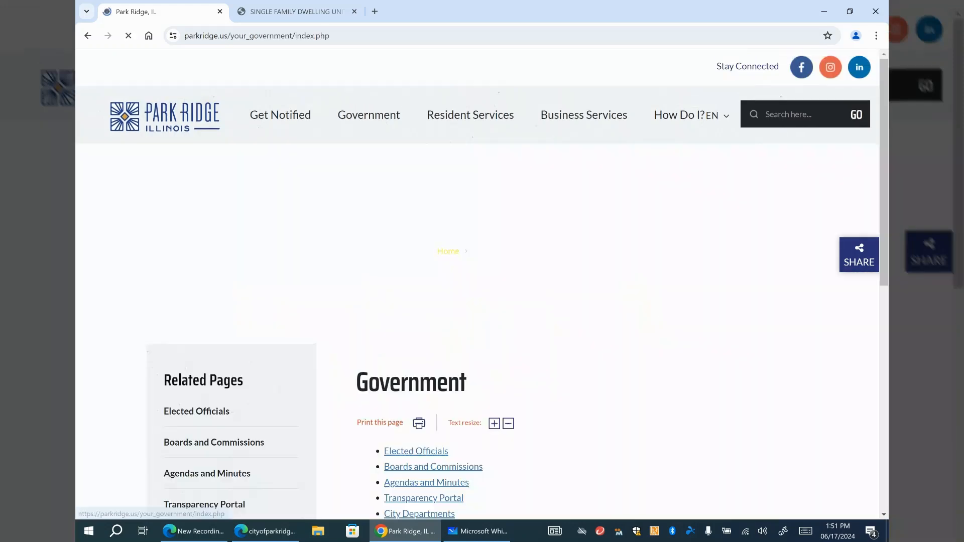
scroll(605, 487, "down", 3)
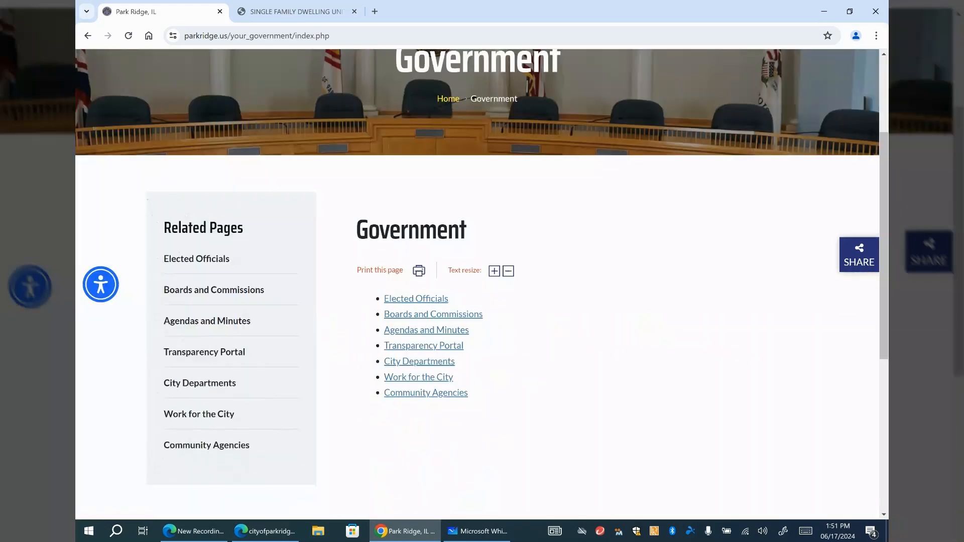
left_click(419, 361)
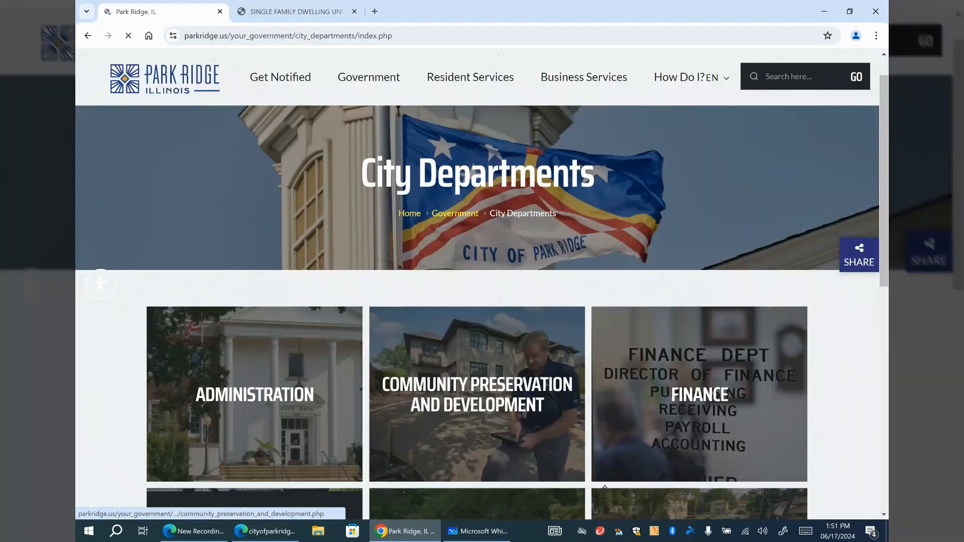
- Open the Zoning Information page of the Community Preservation and Development department
scroll(605, 488, "down", 2)
left_click(477, 278)
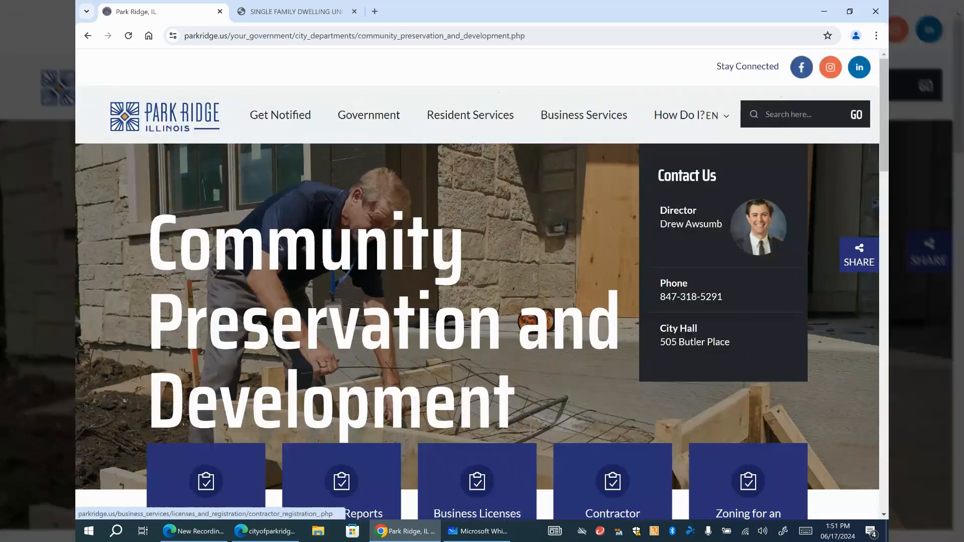
scroll(477, 281, "down", 3)
scroll(477, 281, "down", 3)
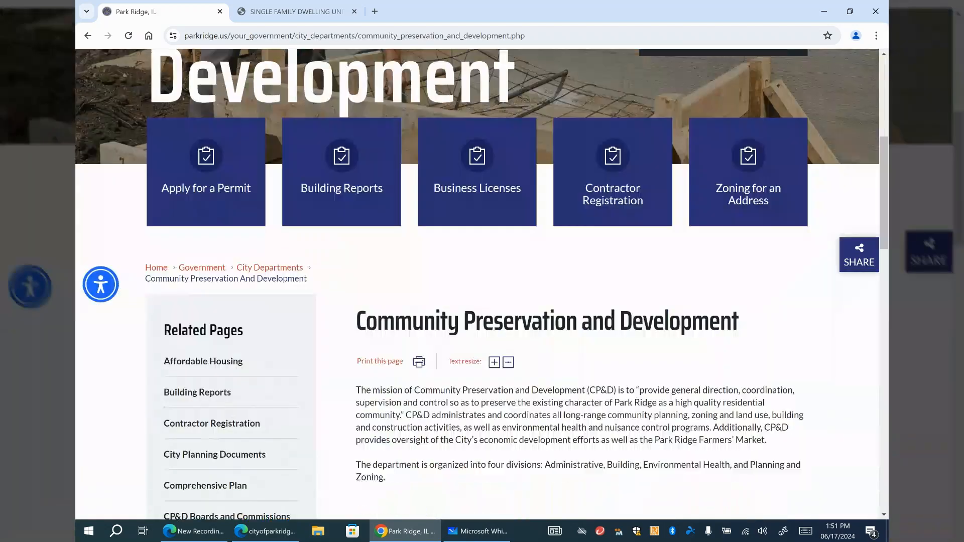
scroll(606, 487, "down", 3)
scroll(606, 487, "down", 2)
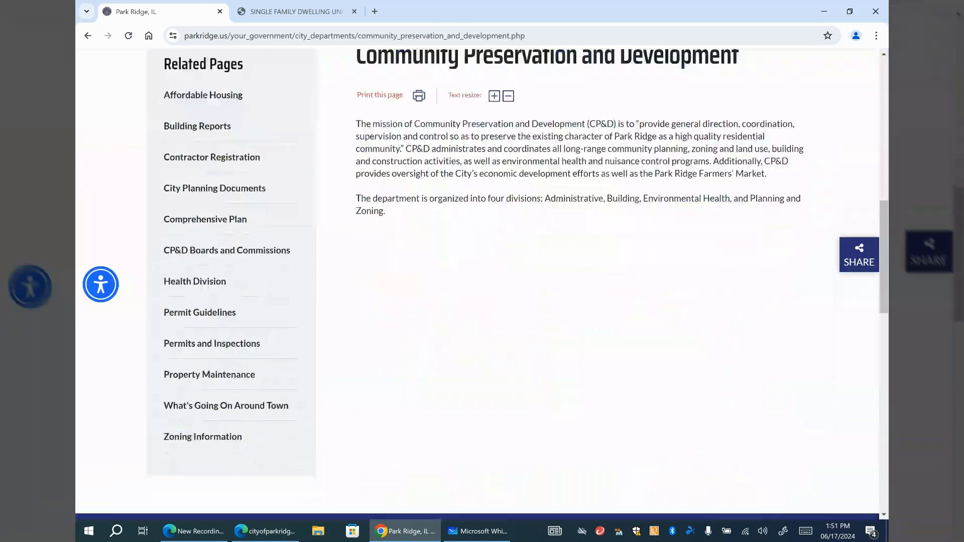
left_click(203, 437)
- Review the Zoning Information page, including the zoning lookup, zoning districts, permitted uses, and yard and bulk sections
scroll(478, 282, "down", 3)
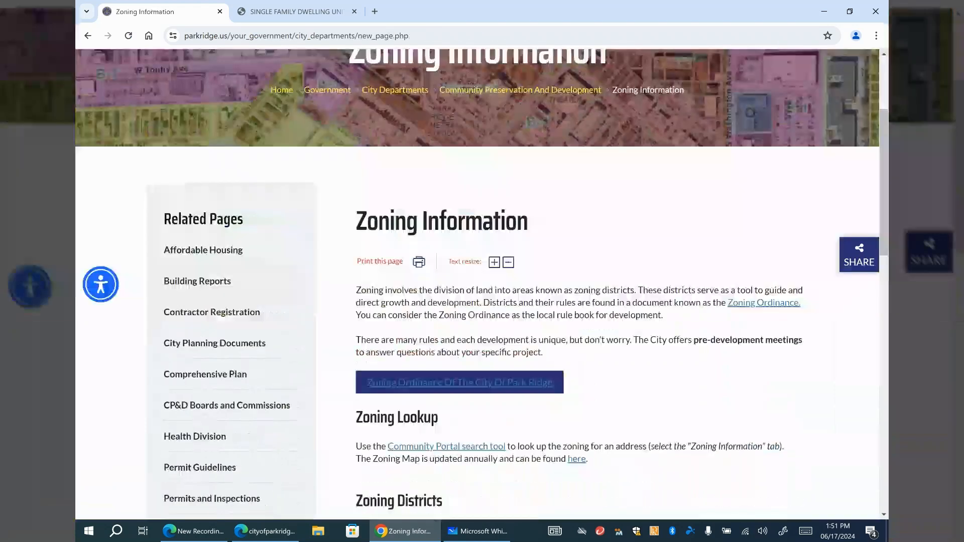
scroll(477, 281, "down", 2)
scroll(477, 281, "down", 1)
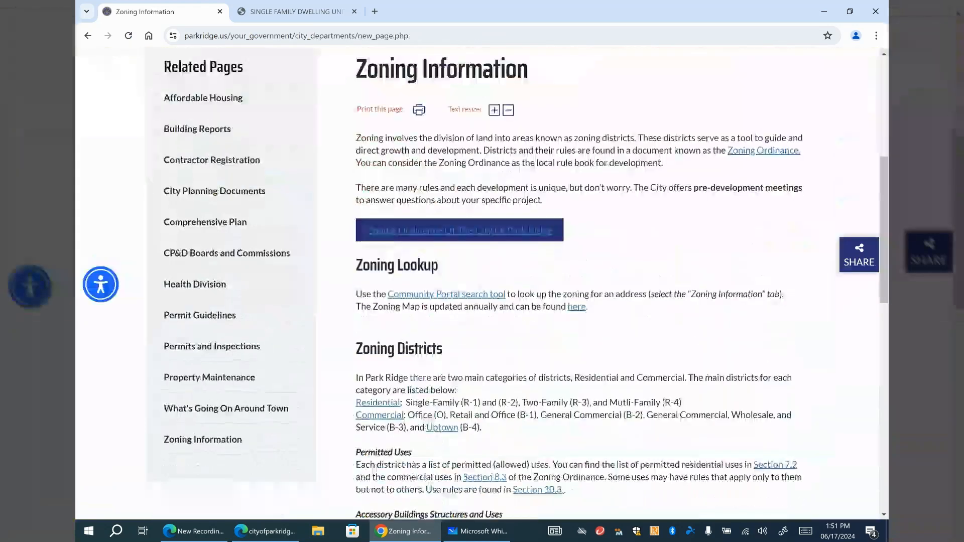
scroll(477, 282, "down", 2)
scroll(605, 485, "up", 1)
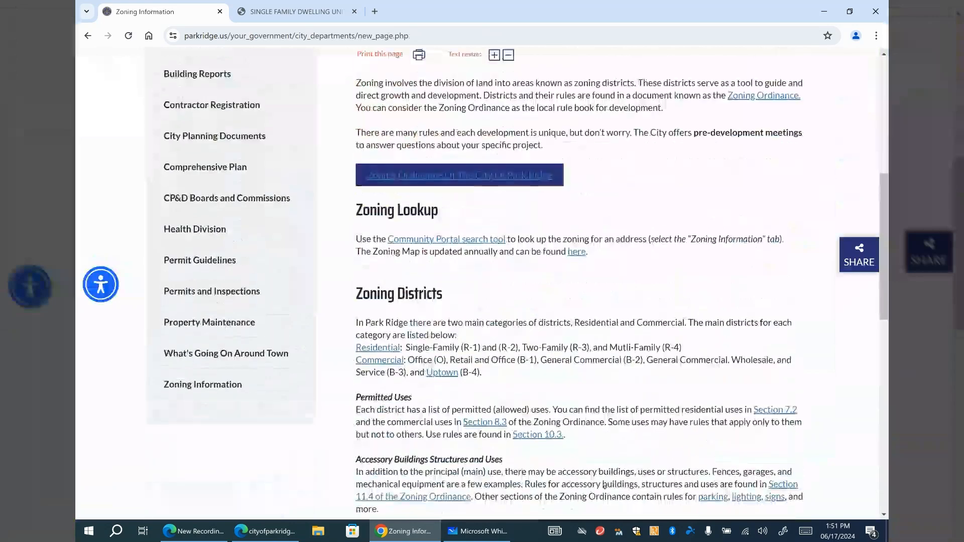
scroll(604, 485, "up", 3)
scroll(605, 487, "up", 2)
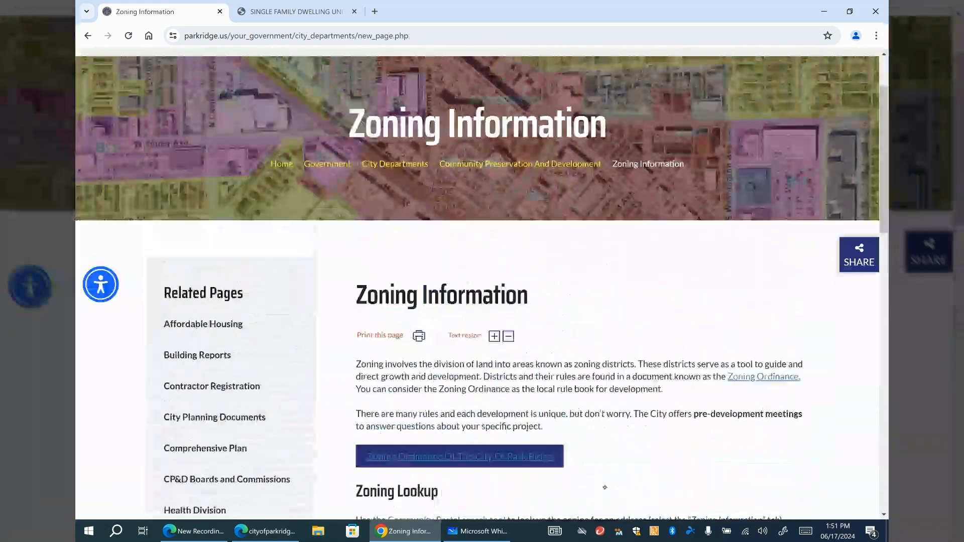
scroll(605, 488, "down", 2)
scroll(604, 486, "down", 2)
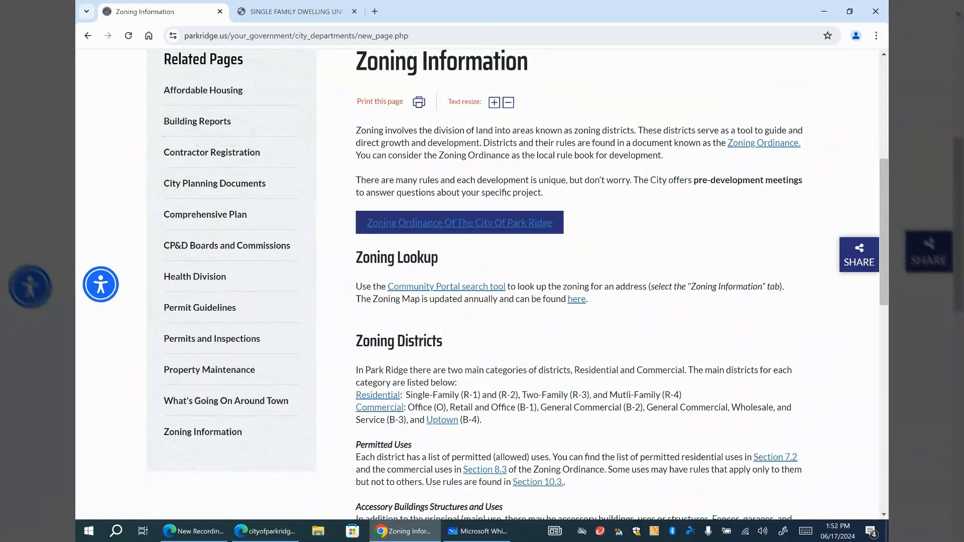
scroll(482, 281, "down", 2)
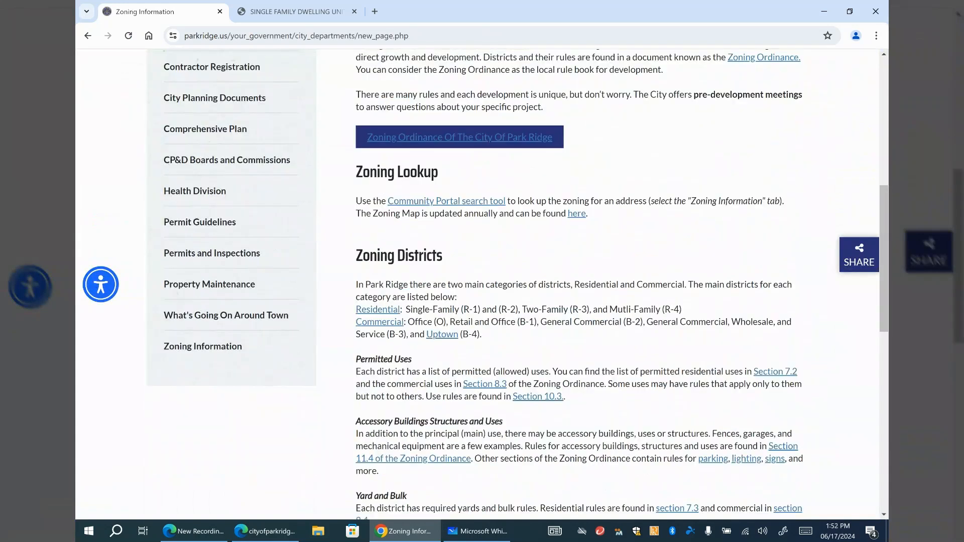
scroll(482, 281, "down", 2)
scroll(556, 285, "down", 1)
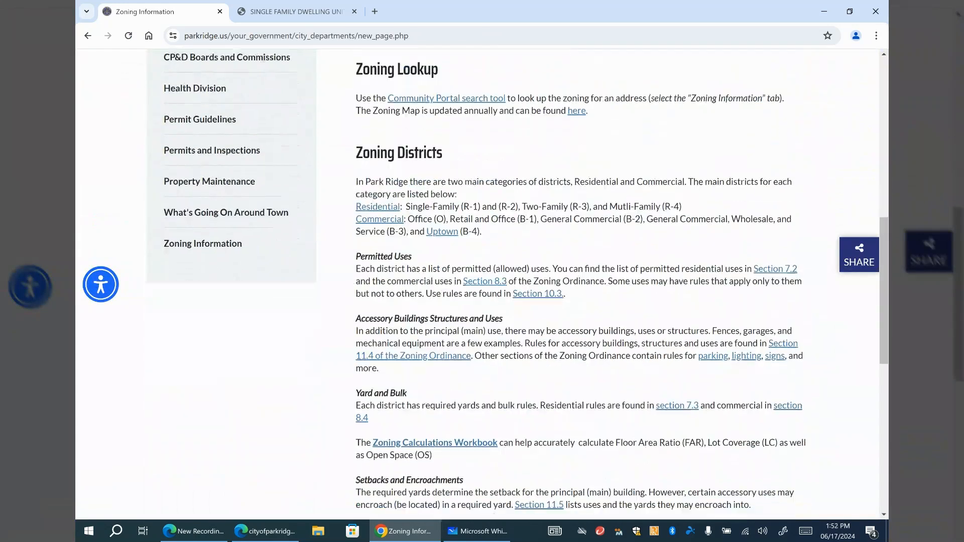
scroll(482, 282, "up", 1)
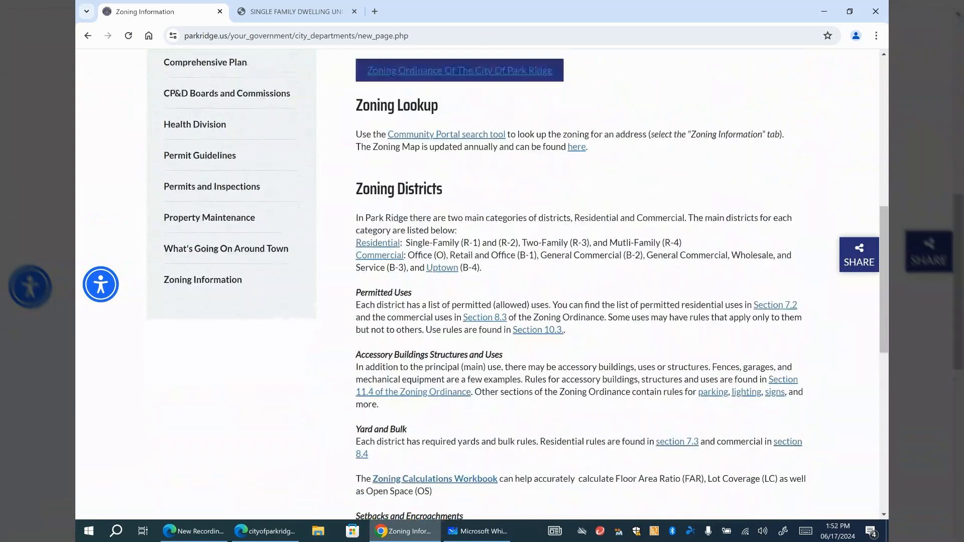
- Open the Zoning Calculations Workbook linked under Yard and Bulk
scroll(482, 281, "down", 3)
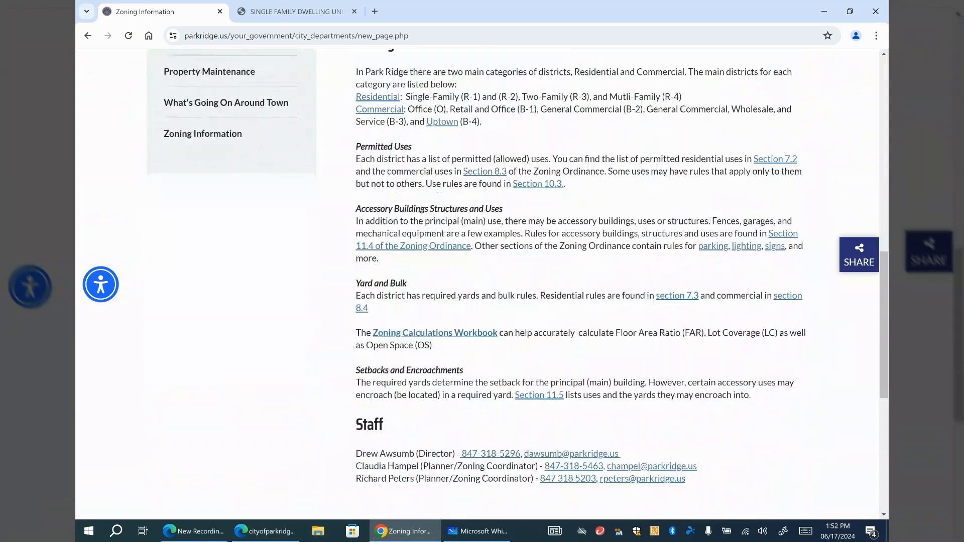
scroll(482, 282, "down", 1)
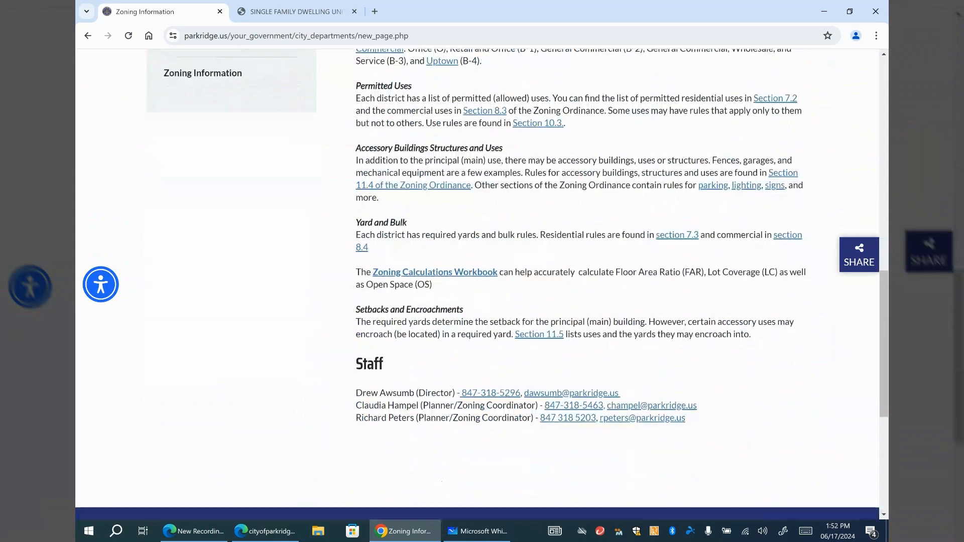
scroll(482, 281, "up", 1)
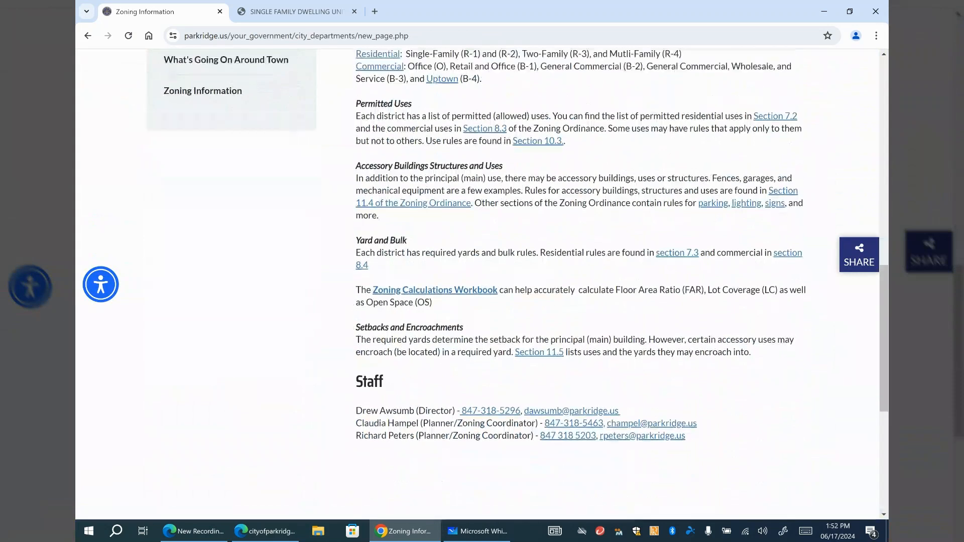
left_click(435, 291)
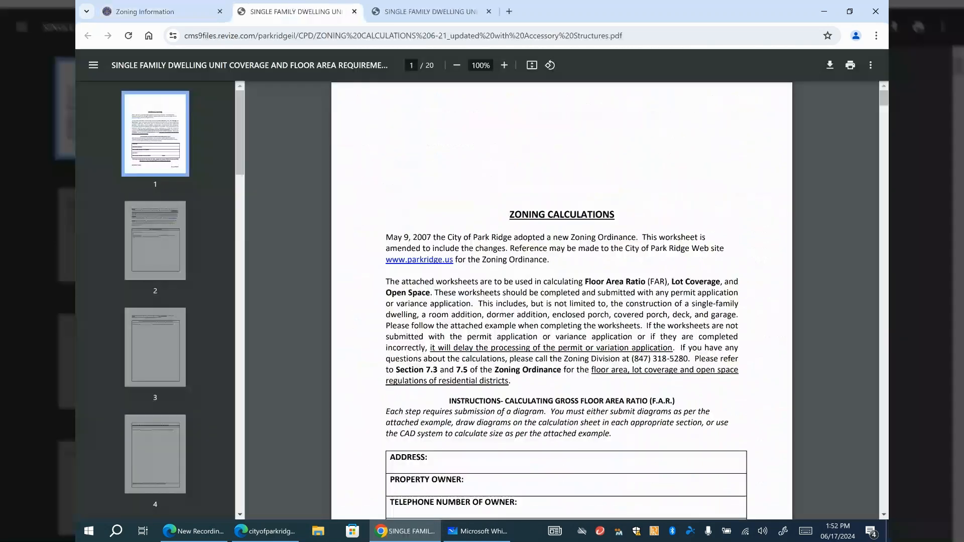
- Browse the workbook's pages and view page 2 with the Lot Area Calculation section
scroll(155, 301, "down", 3)
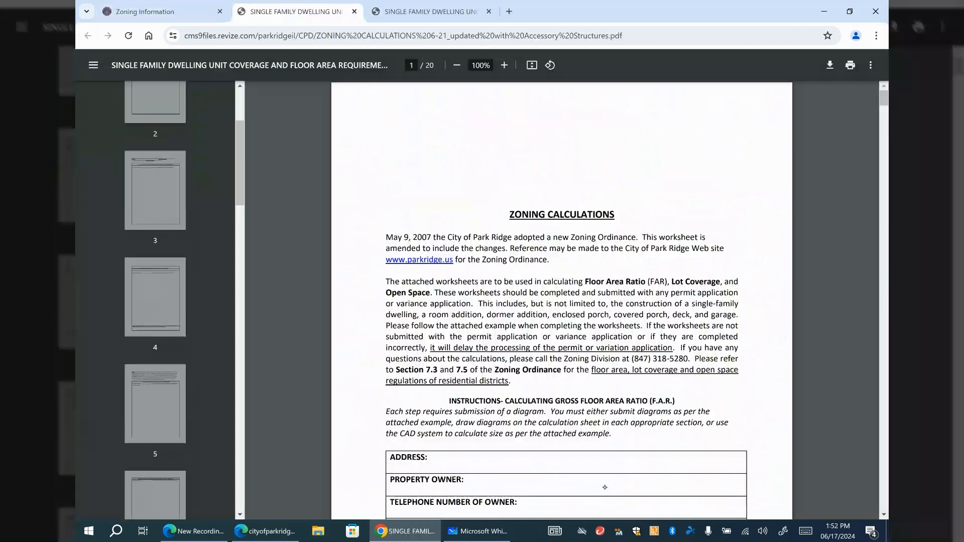
scroll(155, 300, "down", 10)
scroll(155, 300, "down", 15)
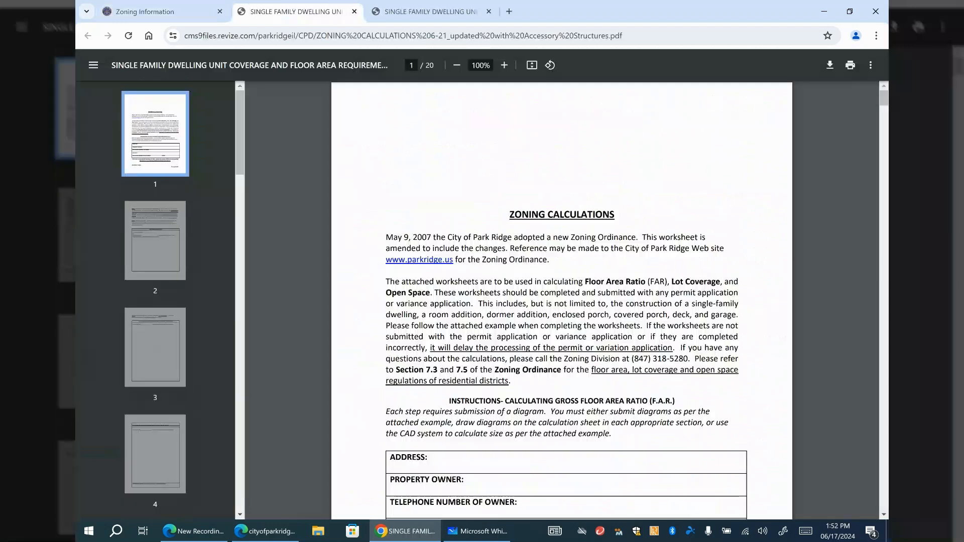
left_click(155, 241)
scroll(562, 301, "down", 5)
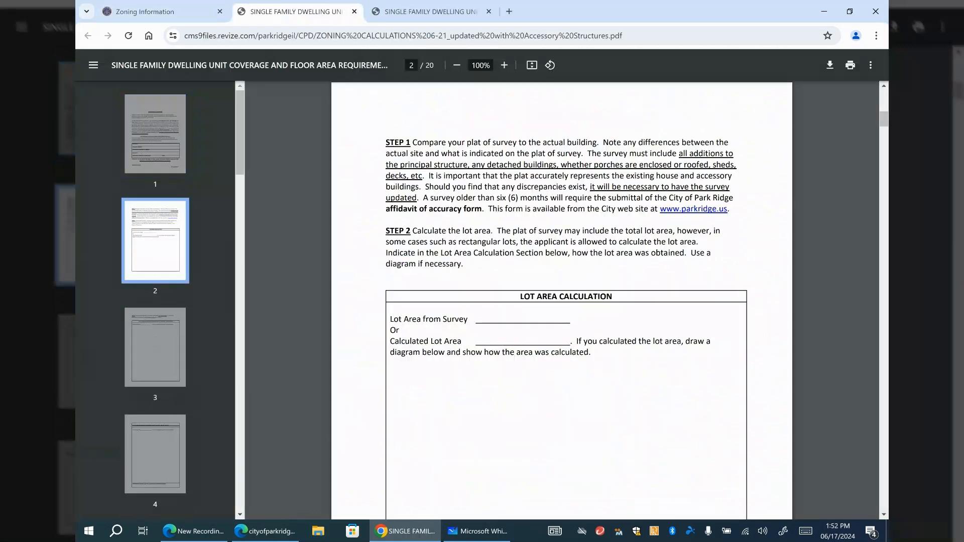
- Go to page 17 of the workbook and view the Open Space Calculations table
scroll(155, 301, "down", 2)
scroll(155, 302, "down", 17)
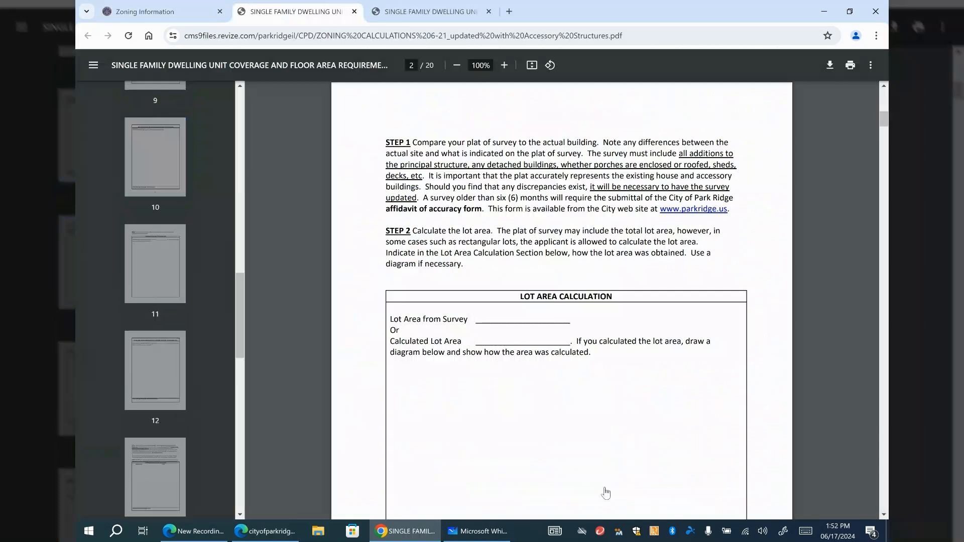
scroll(155, 346, "down", 15)
scroll(156, 311, "up", 3)
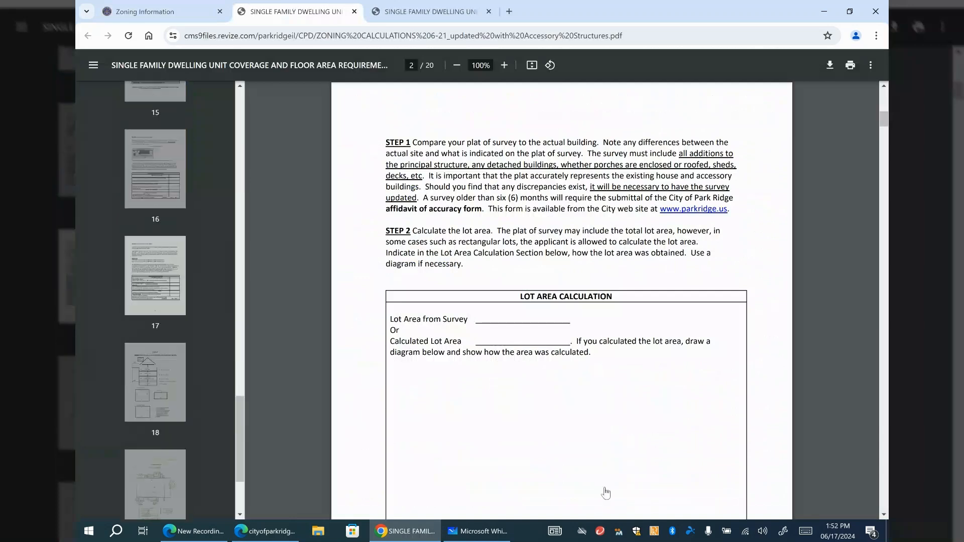
left_click(155, 275)
scroll(561, 302, "down", 1)
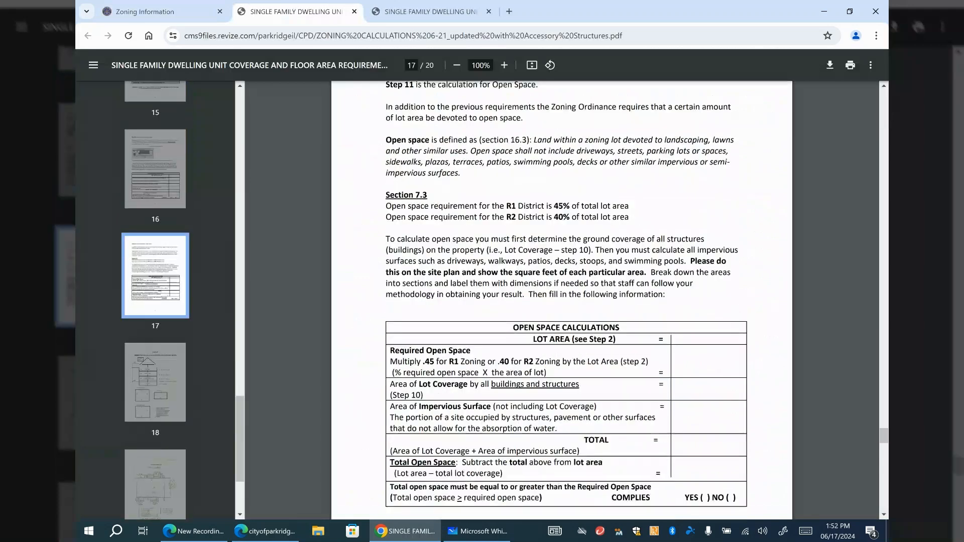
- Switch to the Open space board in Microsoft Whiteboard and bring the Plat of Survey and coverage lists into view
key("alt+Tab")
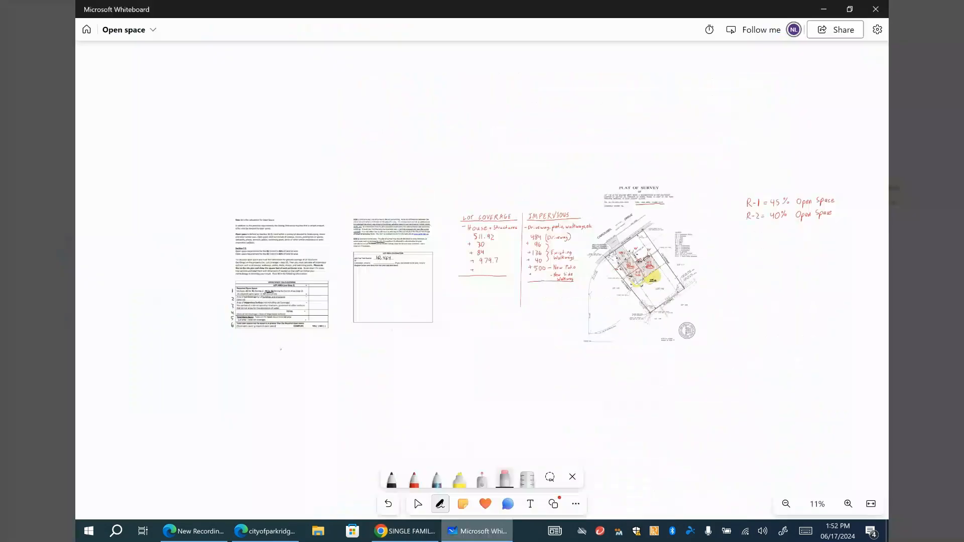
scroll(313, 276, "up", 4)
left_click_drag(529, 325, 494, 340)
left_click_drag(674, 342, 290, 346)
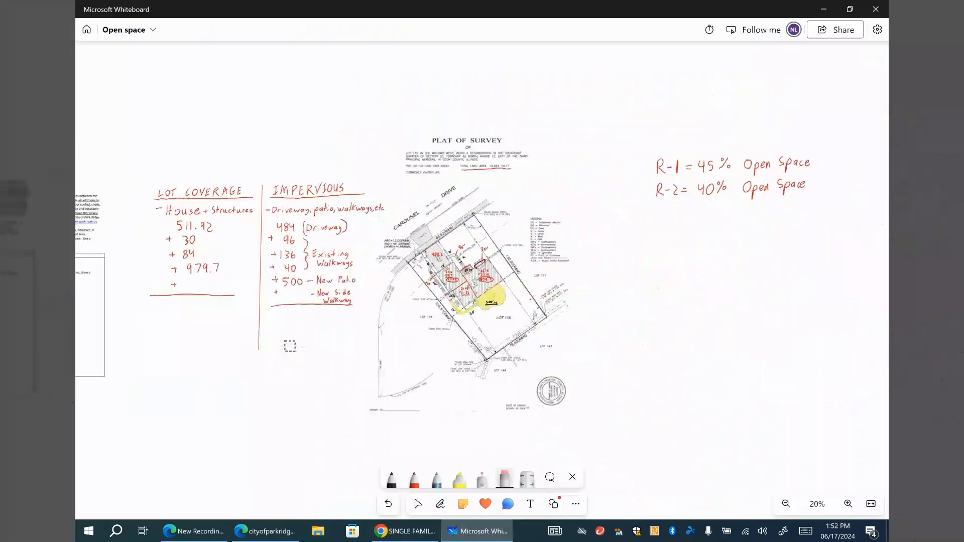
- Examine the Plat of Survey's total land area, house, walkways and highlighted patio alongside the impervious surface list
scroll(611, 230, "up", 1)
scroll(510, 257, "up", 5)
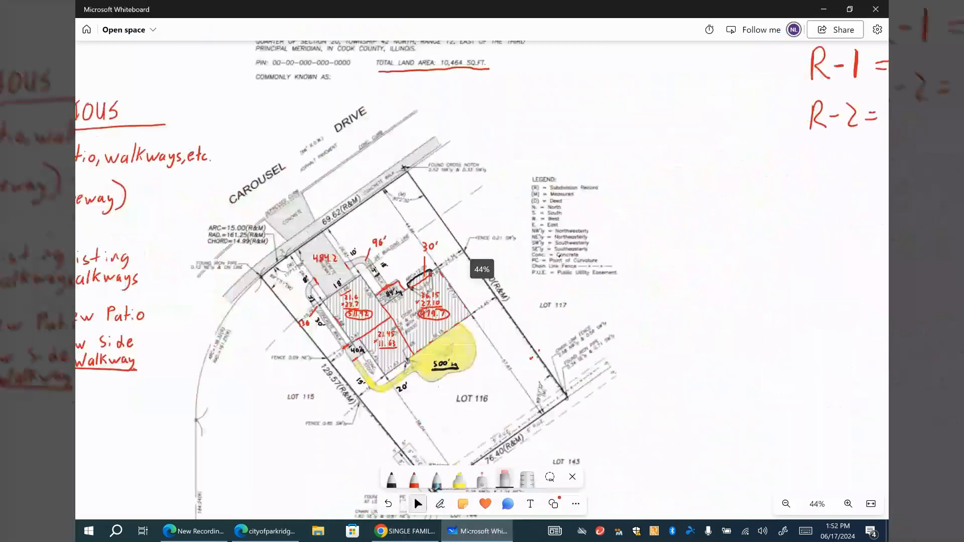
scroll(510, 315, "down", 4)
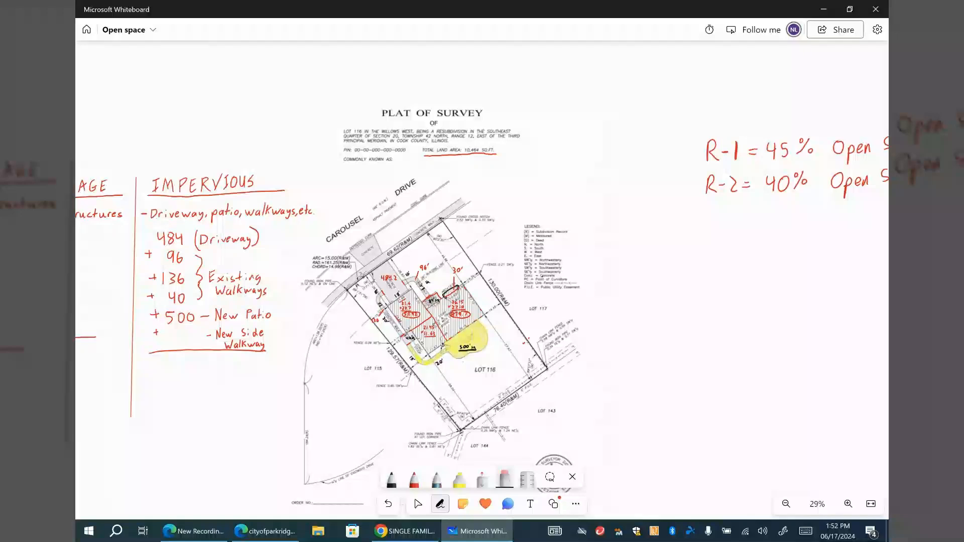
left_click(417, 504)
left_click_drag(542, 276, 569, 241)
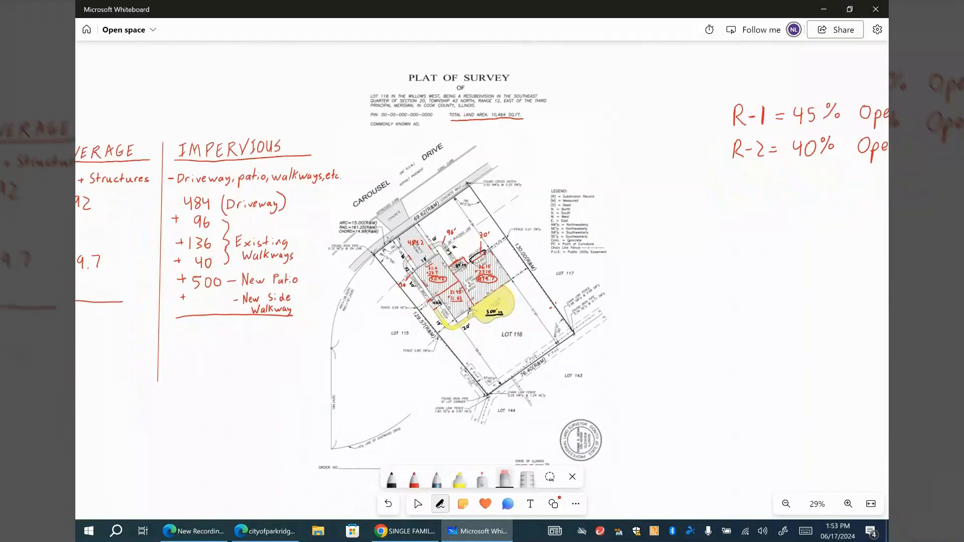
scroll(519, 124, "up", 5)
scroll(581, 231, "down", 1)
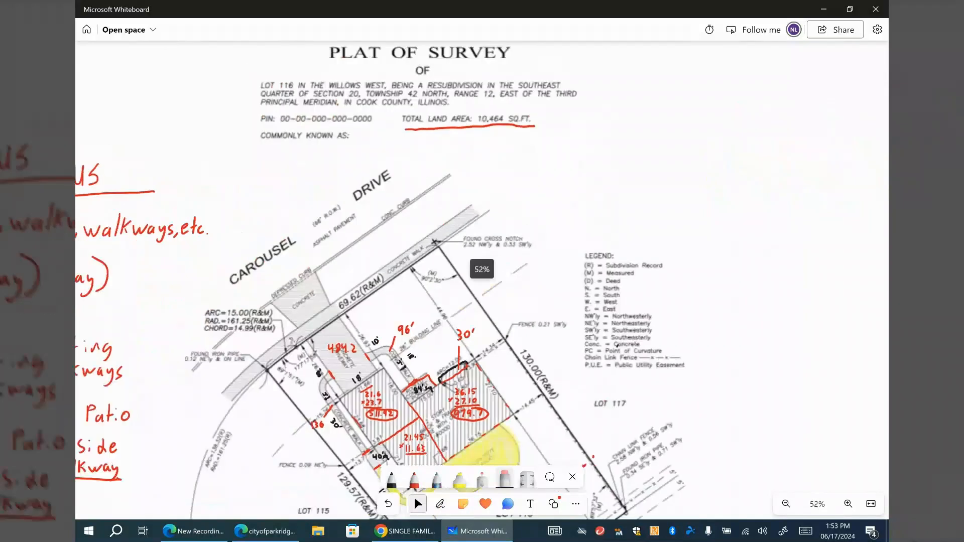
scroll(637, 183, "down", 3)
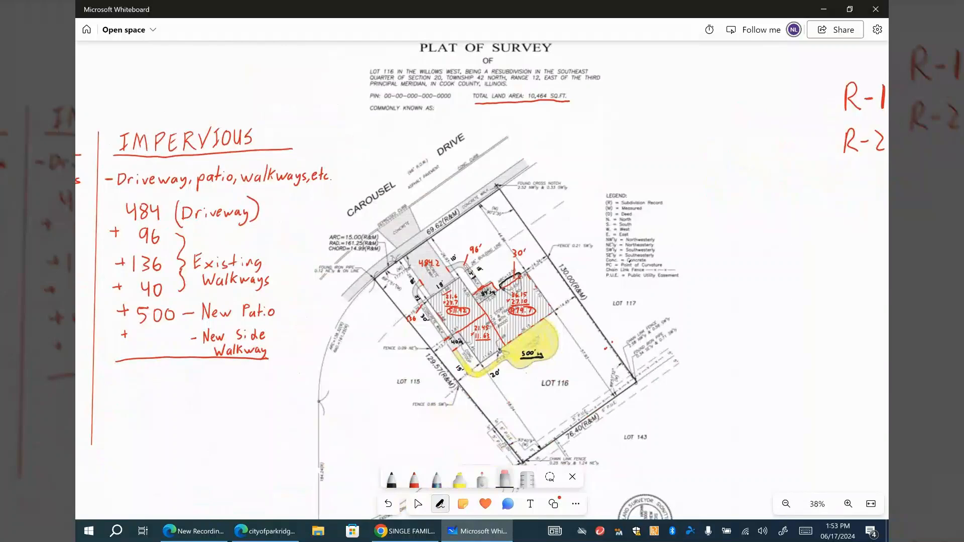
scroll(483, 280, "up", 1)
scroll(634, 175, "down", 2)
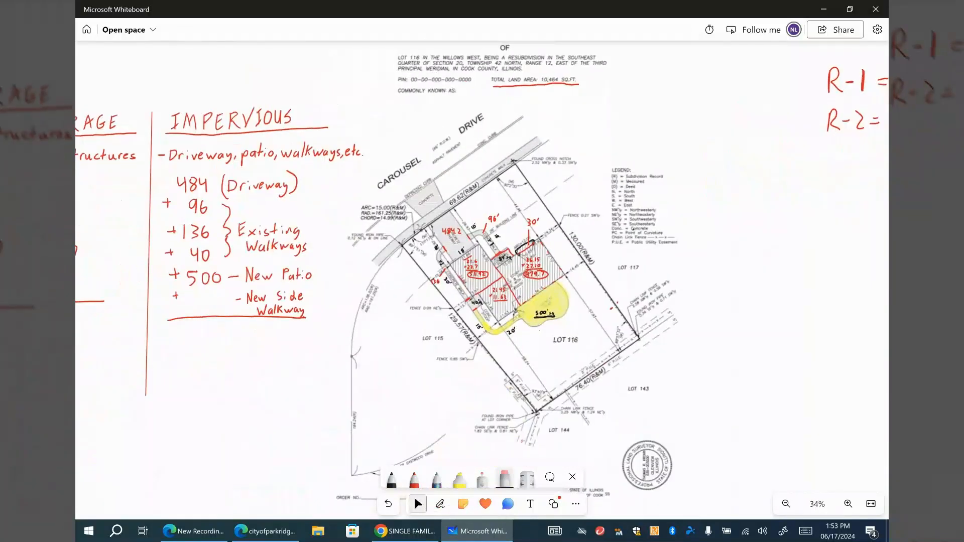
- Examine the Plat of Survey's house sections, driveway, walkways, highlighted patio and total land area up close
left_click_drag(633, 229, 623, 262)
scroll(571, 299, "up", 4)
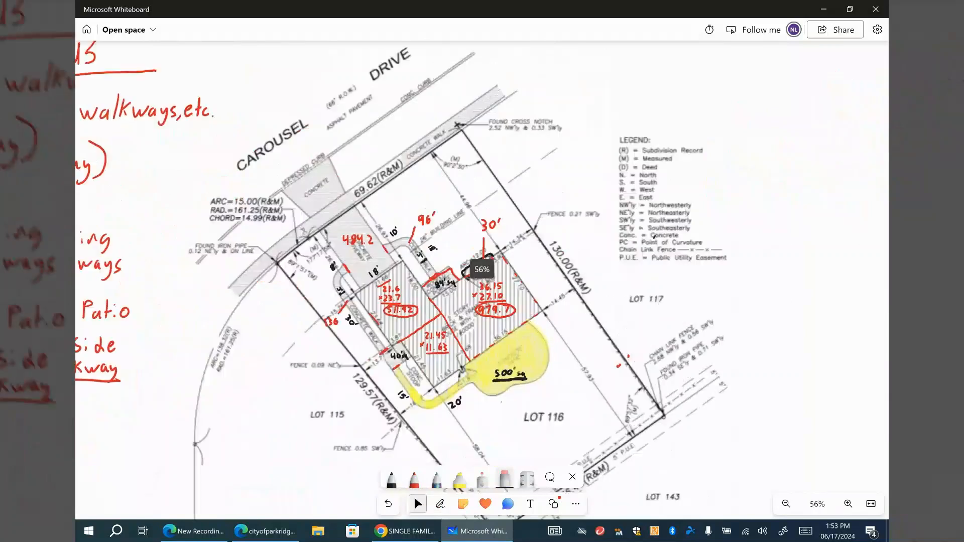
scroll(623, 202, "up", 1)
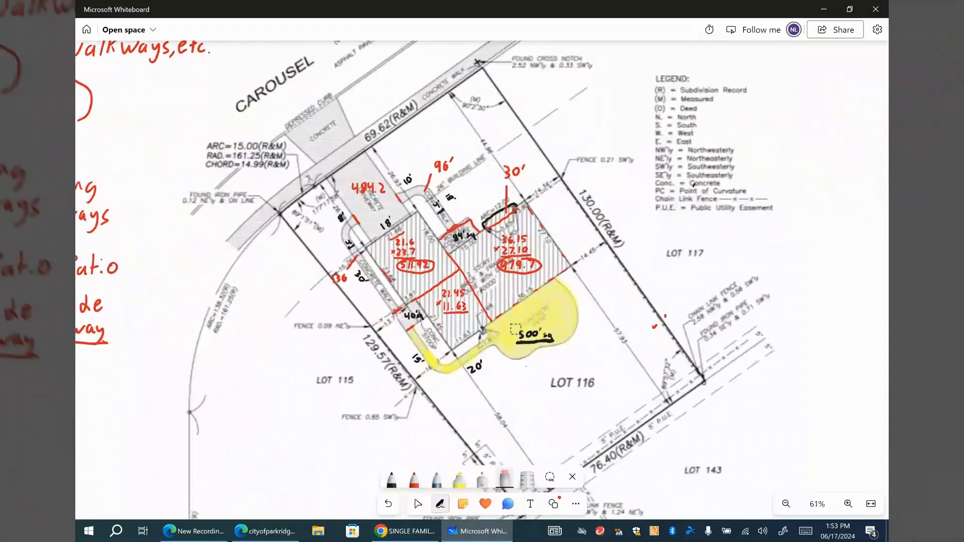
left_click(417, 502)
left_click_drag(483, 281, 480, 309)
left_click(418, 504)
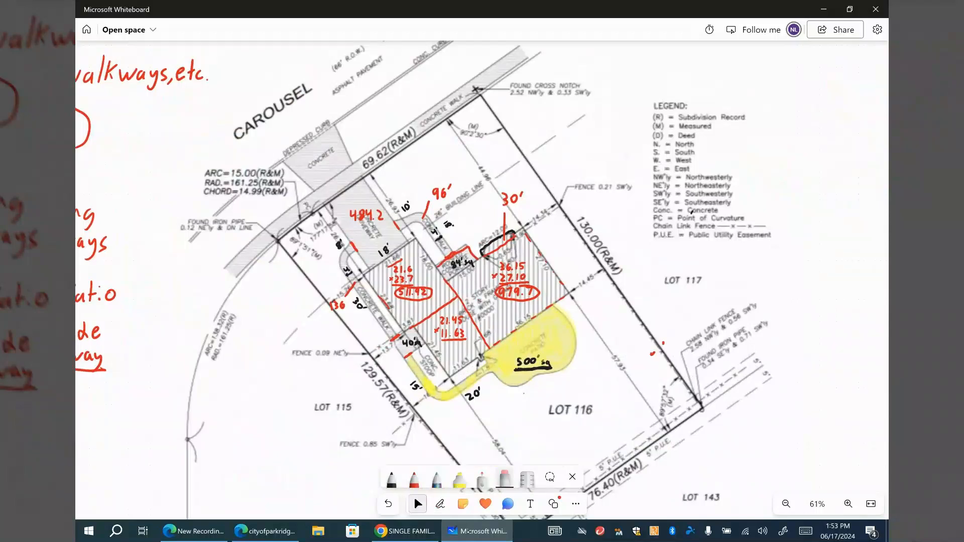
left_click_drag(482, 231, 455, 379)
left_click_drag(482, 231, 507, 325)
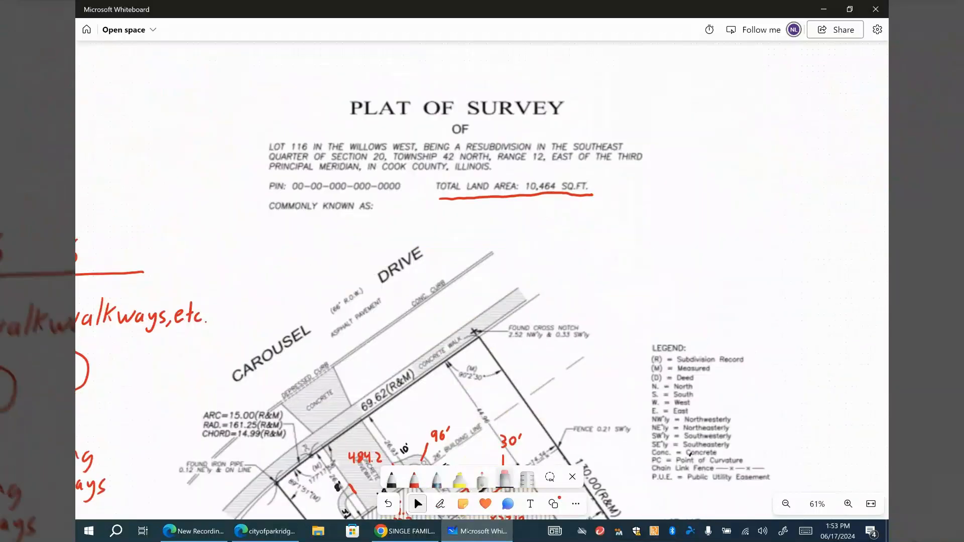
scroll(588, 270, "down", 5)
scroll(483, 271, "up", 2)
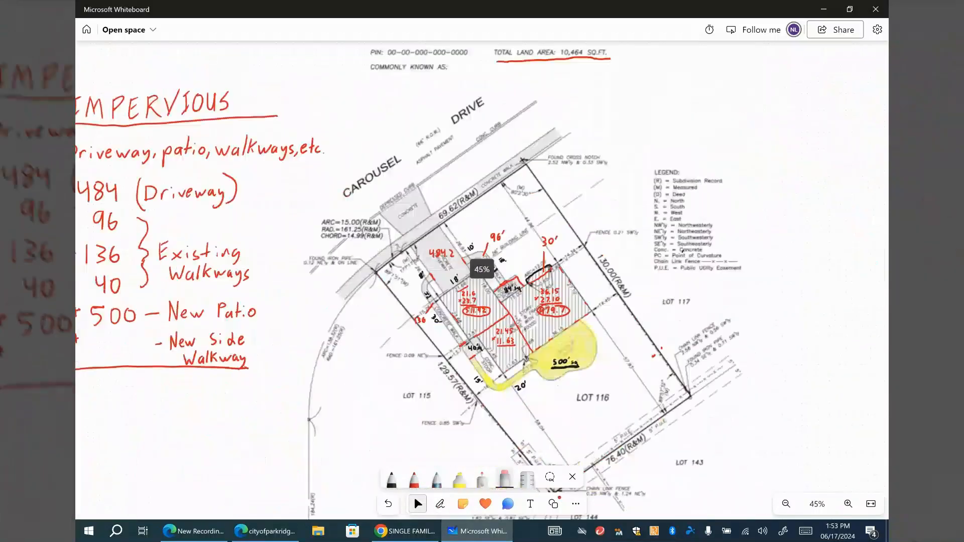
scroll(534, 351, "up", 3)
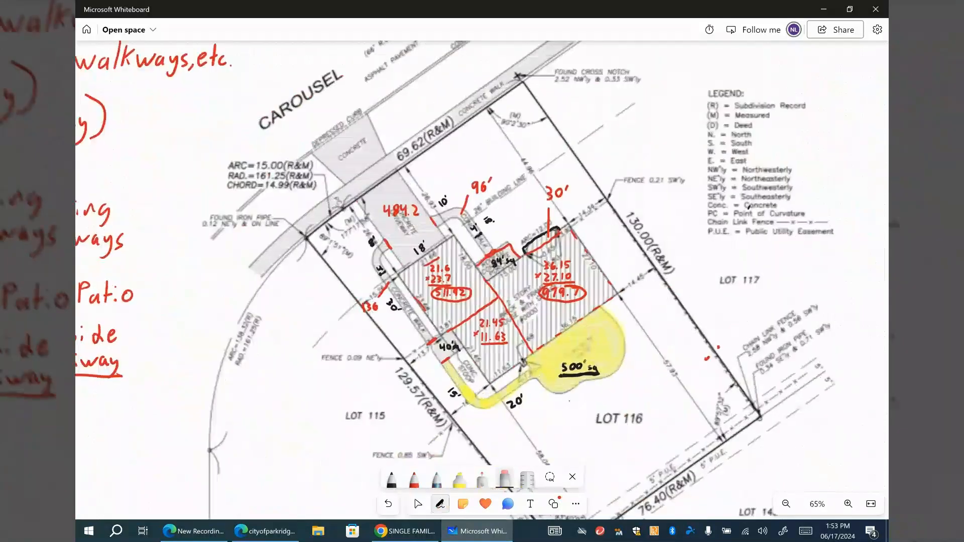
- Mark the 36.15 by 27.10 house section on the plat with a row of short black pen strokes
left_click(391, 478)
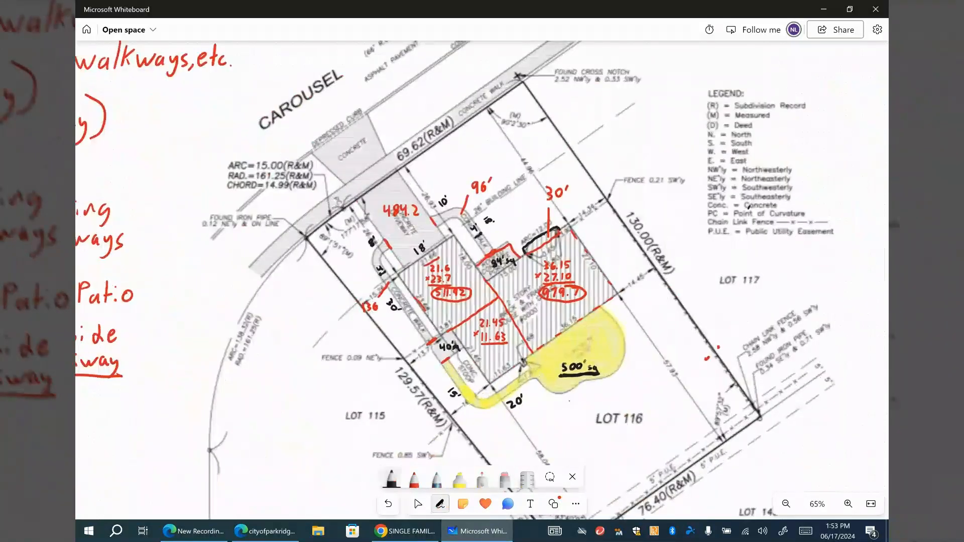
left_click_drag(591, 282, 590, 297)
left_click_drag(595, 281, 594, 297)
left_click_drag(600, 280, 599, 297)
left_click_drag(570, 322, 599, 342)
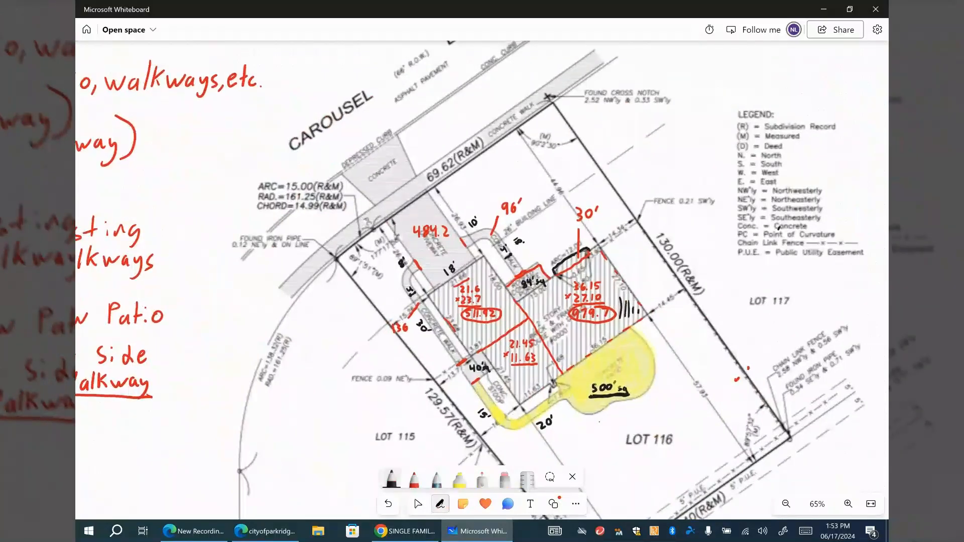
- Circle the Total Land Area value in the Plat of Survey's heading with the black pen
scroll(614, 277, "down", 3)
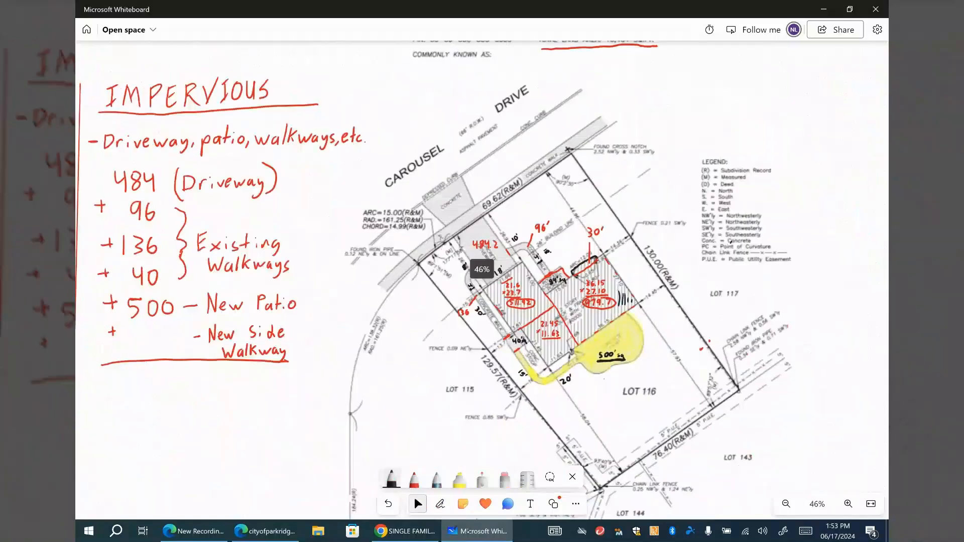
scroll(414, 495, "down", 2)
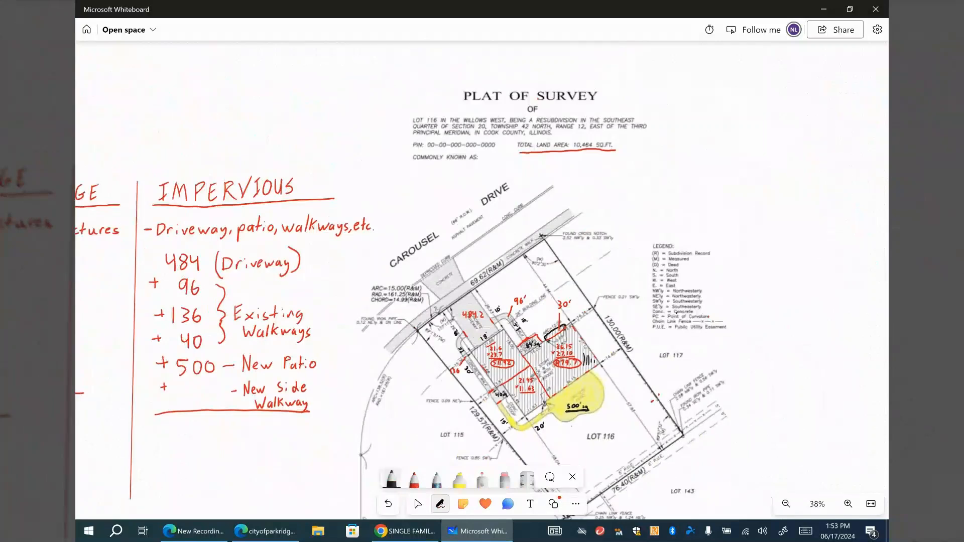
scroll(536, 350, "down", 1)
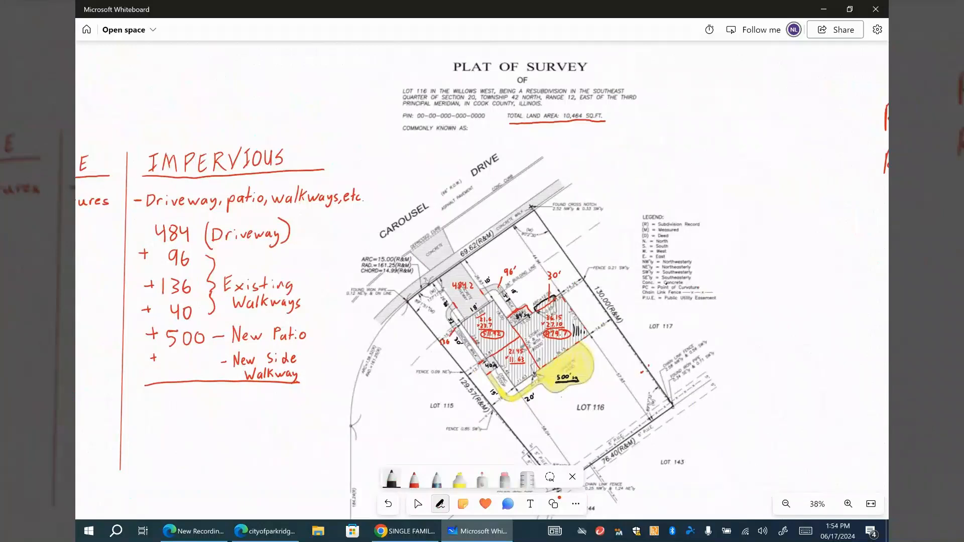
left_click_drag(517, 107, 507, 110)
- Examine the Step 2 instructions and the Lot Area Calculation section on workbook page 2
scroll(658, 183, "down", 3)
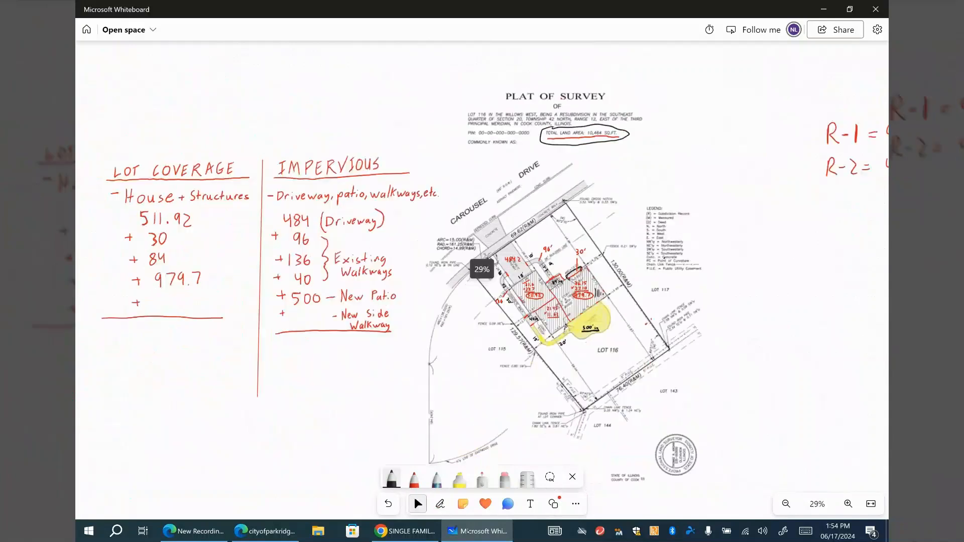
scroll(483, 272, "down", 2)
scroll(483, 271, "left", 5)
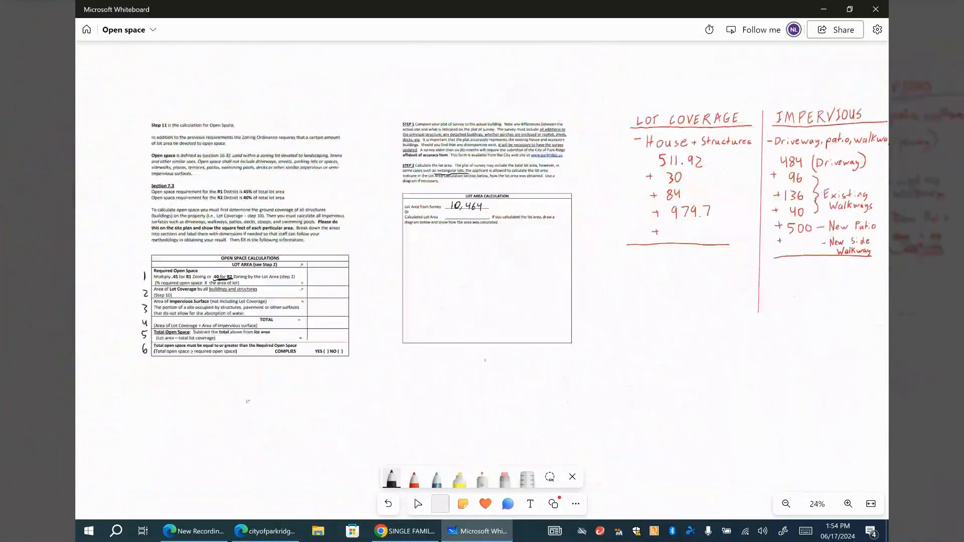
scroll(482, 202, "up", 5)
scroll(482, 271, "down", 1)
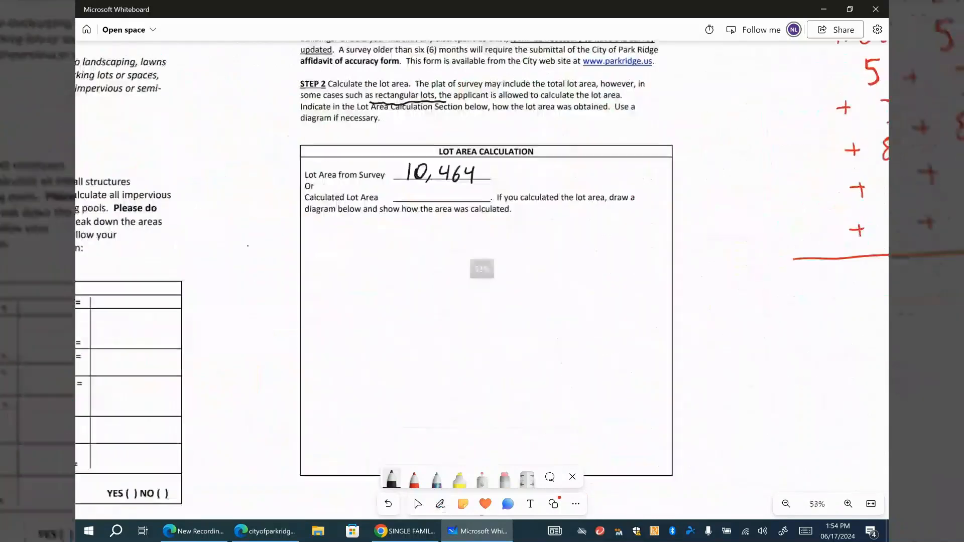
scroll(482, 271, "down", 1)
scroll(482, 271, "up", 1)
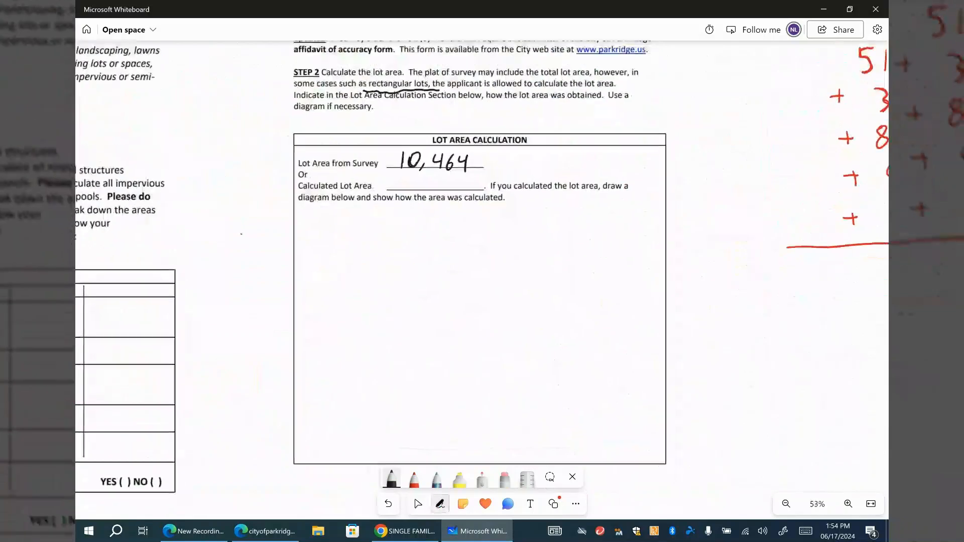
- Sketch an example rectangular lot in the Lot Area Calculation box and label its sides 100' and 50'
left_click_drag(370, 242, 375, 385)
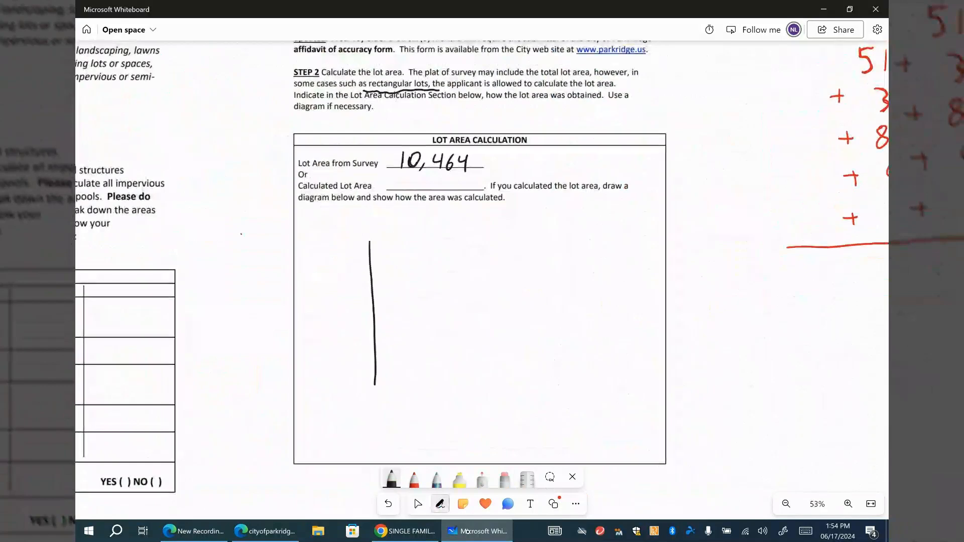
mouse_move(370, 245)
left_mouse_down()
mouse_move(599, 239)
mouse_move(598, 374)
left_mouse_up()
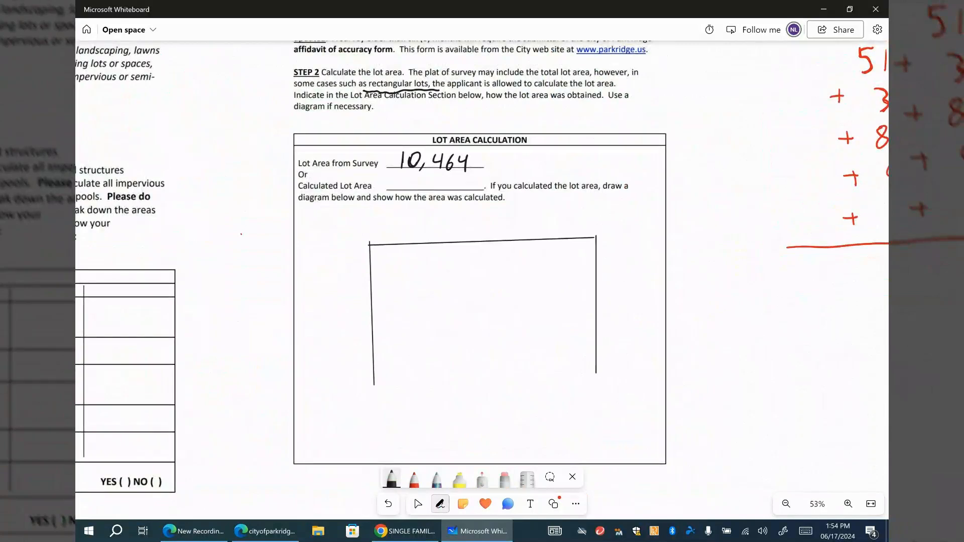
left_click_drag(376, 389, 580, 375)
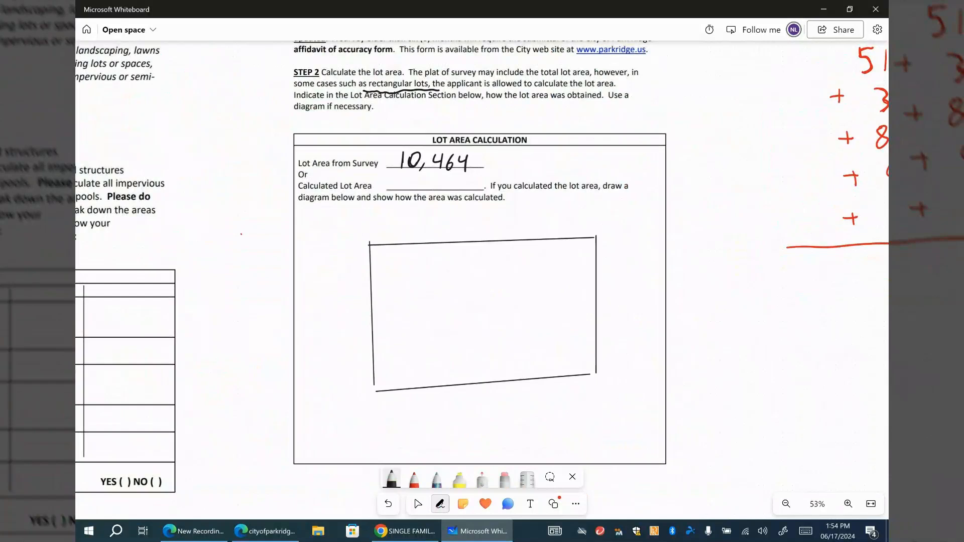
mouse_move(459, 220)
left_mouse_down()
mouse_move(459, 239)
mouse_move(467, 223)
left_mouse_up()
left_click_drag(485, 220, 495, 219)
mouse_move(609, 280)
left_mouse_down()
mouse_move(611, 297)
mouse_move(621, 285)
left_mouse_up()
left_click_drag(635, 275, 634, 281)
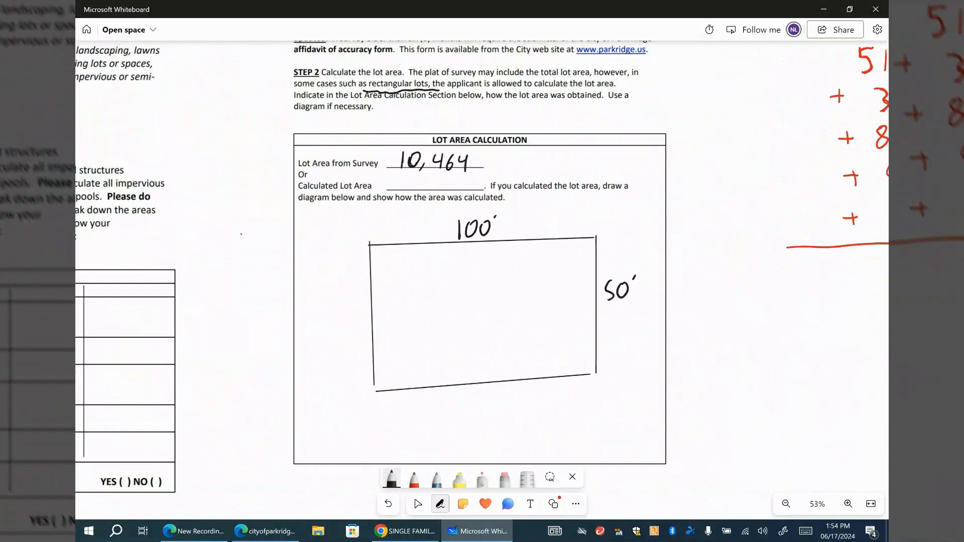
- Write 5,000 inside the example rectangle and draw an arrow from it to the Calculated Lot Area blank
left_click_drag(451, 302, 452, 320)
left_click_drag(452, 299, 464, 297)
mouse_move(472, 314)
left_mouse_down()
mouse_move(470, 322)
mouse_move(486, 301)
left_mouse_up()
left_click_drag(500, 301, 500, 301)
mouse_move(515, 300)
left_mouse_down()
mouse_move(515, 315)
mouse_move(517, 300)
mouse_move(427, 184)
mouse_move(435, 191)
left_mouse_up()
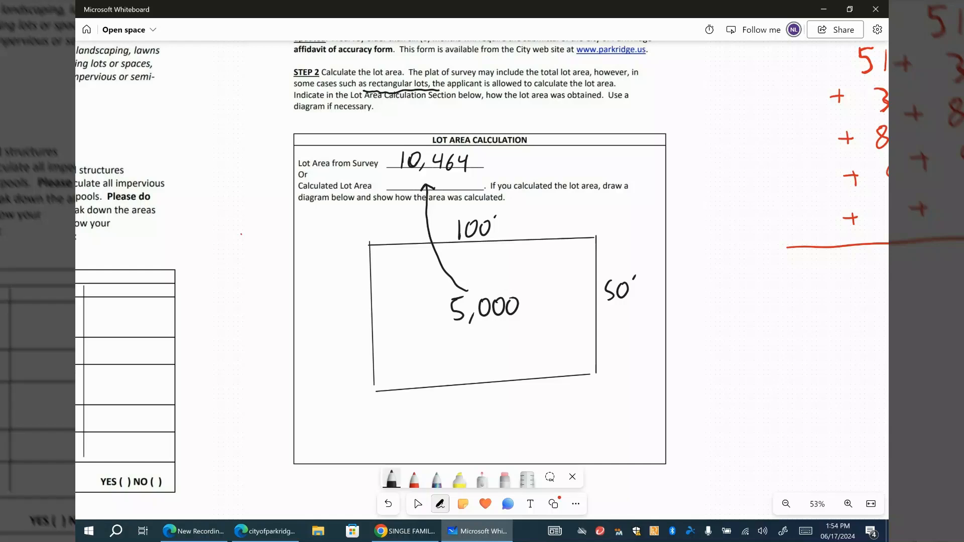
- Erase the example rectangle, its dimensions, area and arrow from the Lot Area Calculation box
left_click(505, 480)
mouse_move(392, 397)
left_mouse_down()
mouse_move(380, 244)
mouse_move(465, 232)
mouse_move(491, 278)
mouse_move(599, 362)
mouse_move(629, 274)
mouse_move(527, 241)
left_mouse_up()
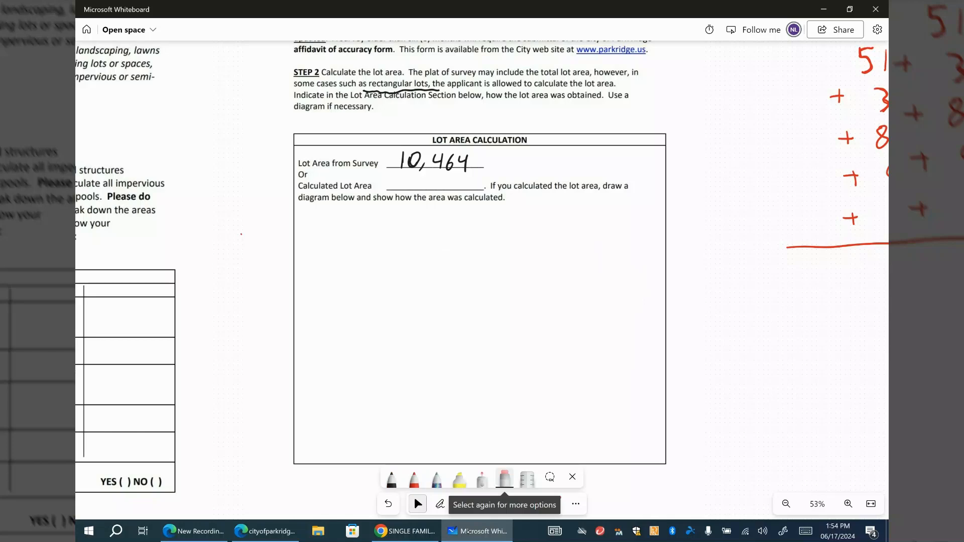
- Examine the Open Space Calculations table's six numbered rows and the Section 7.3 requirements for R1 and R2 zoning
left_click_drag(190, 319, 699, 282)
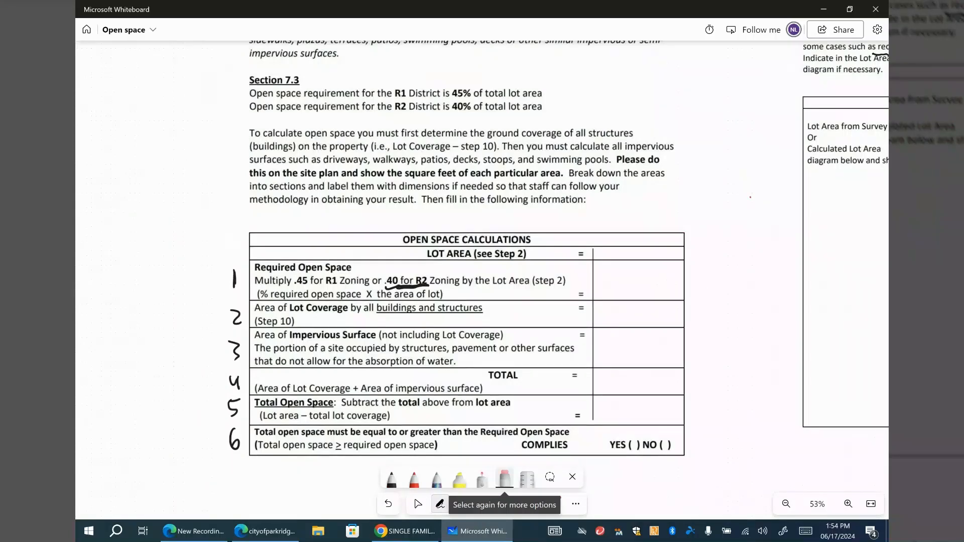
scroll(751, 198, "down", 5)
scroll(593, 254, "up", 6)
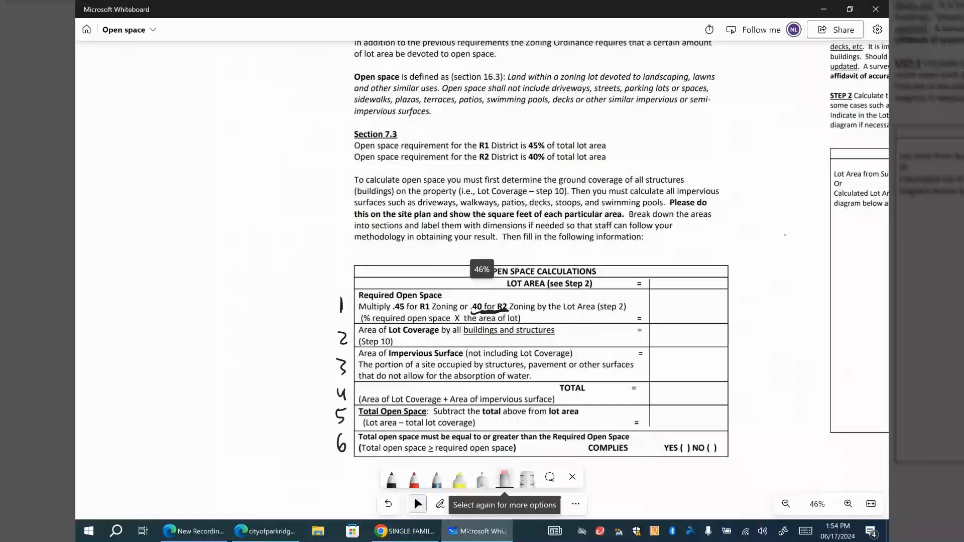
scroll(585, 275, "down", 1)
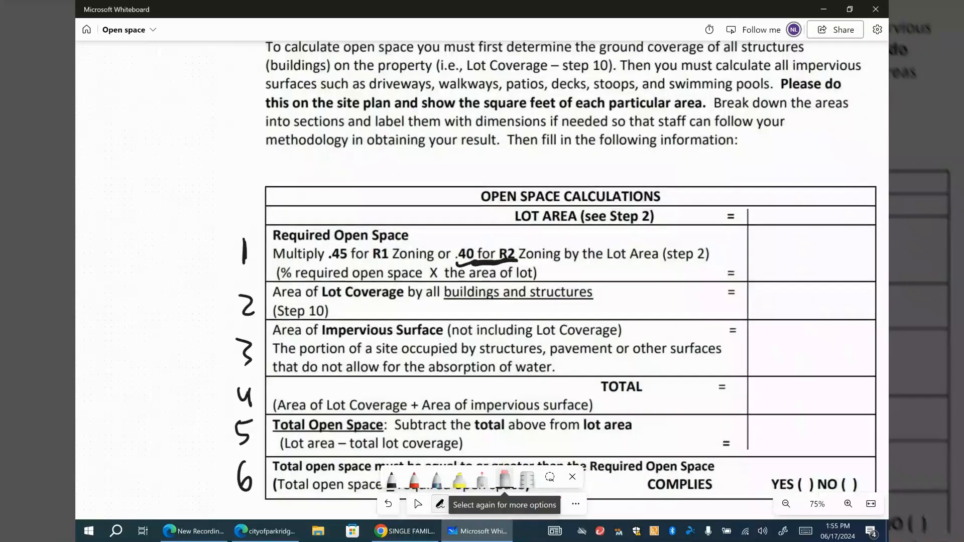
scroll(482, 282, "right", 1)
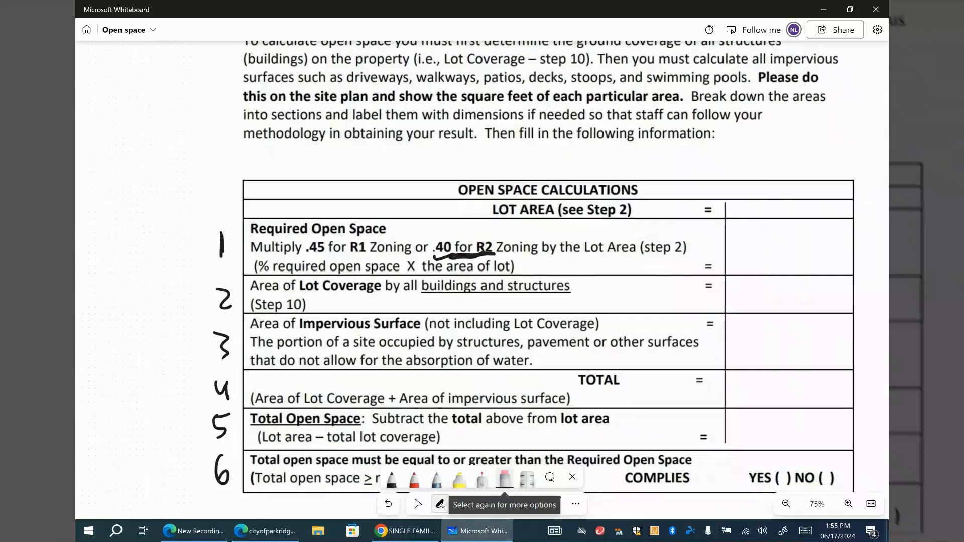
scroll(482, 281, "left", 1)
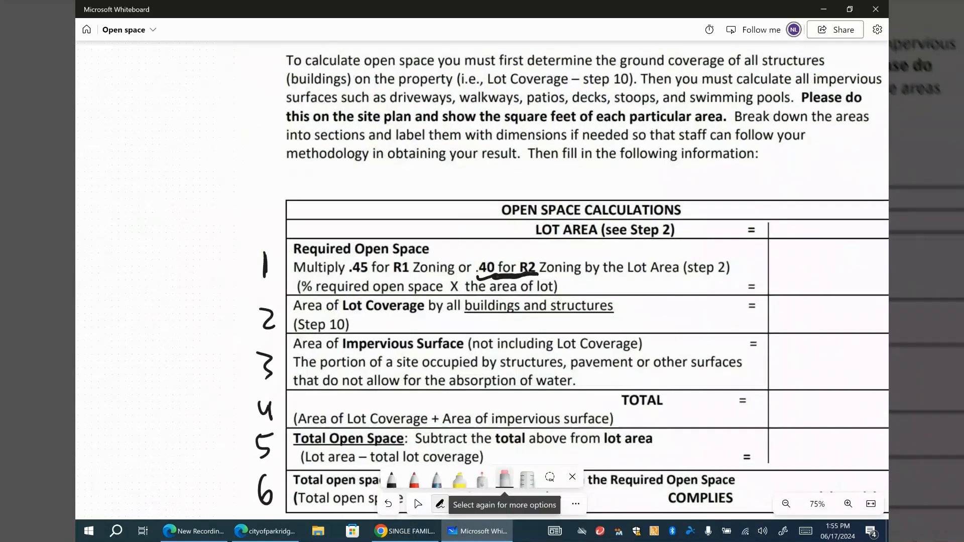
scroll(482, 281, "down", 3)
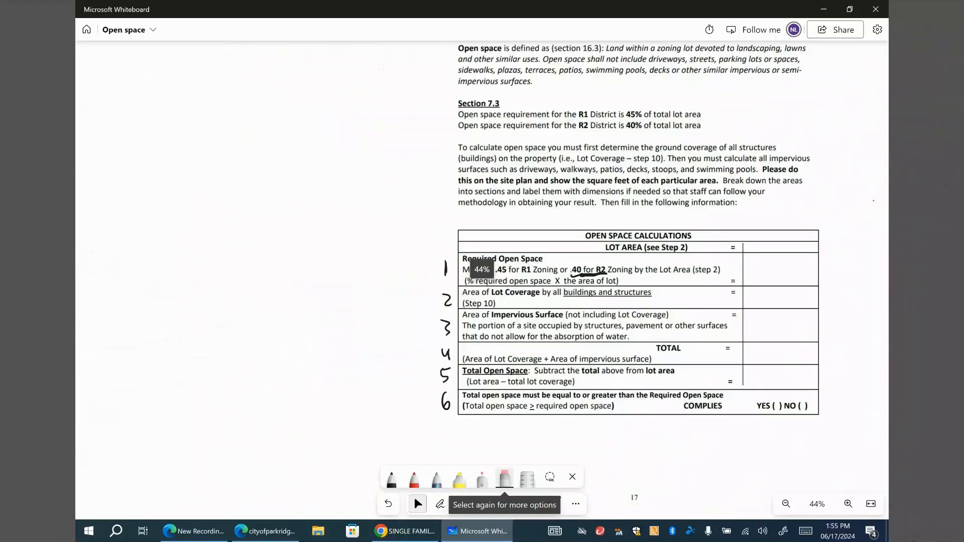
scroll(582, 315, "right", 2)
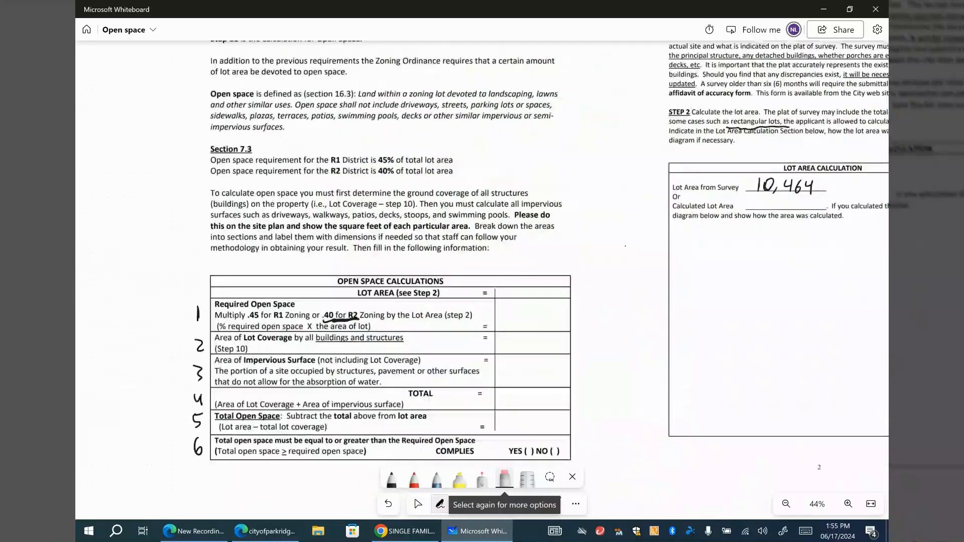
- Switch to Calculator and multiply the 10,464 lot area by the R2 factor of 0.4
key("super+s")
left_click(168, 343)
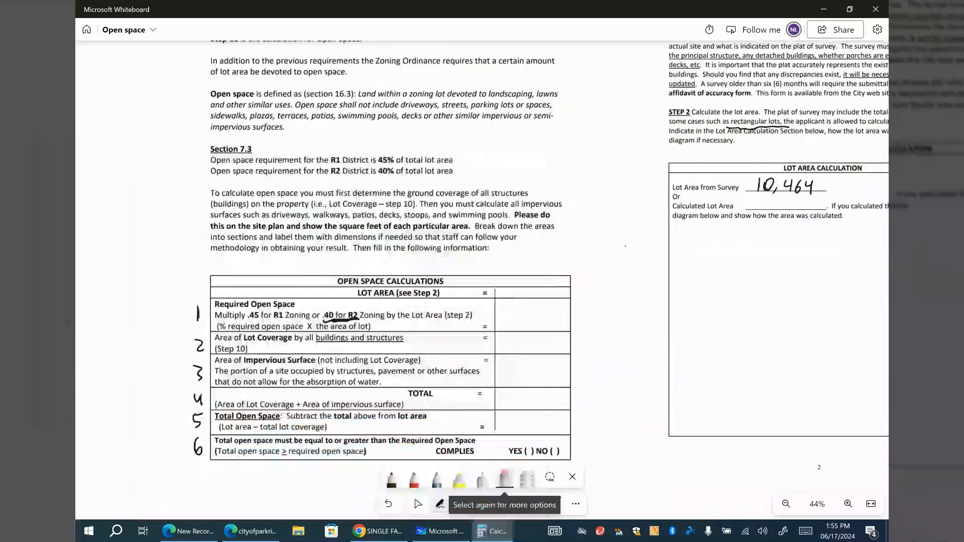
left_click_drag(235, 118, 165, 67)
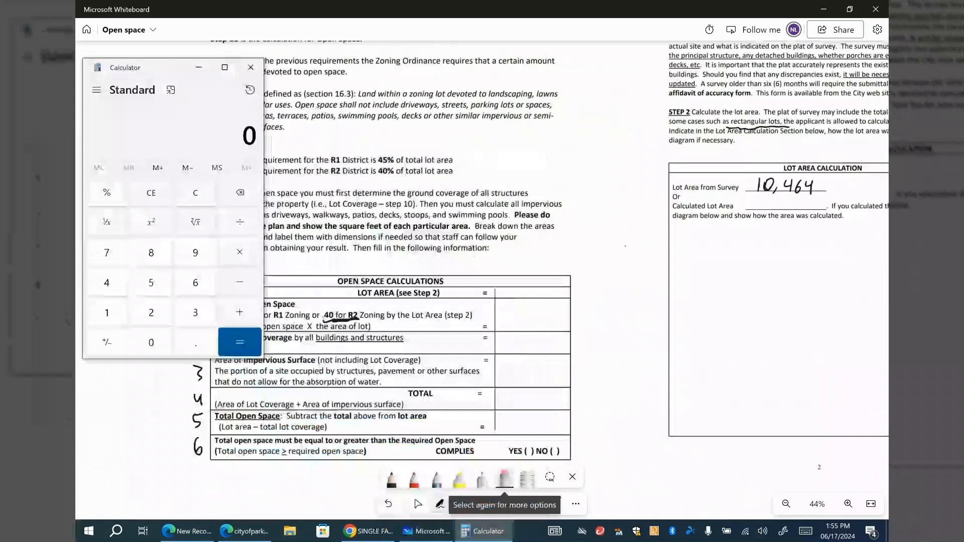
left_click_drag(474, 259, 529, 278)
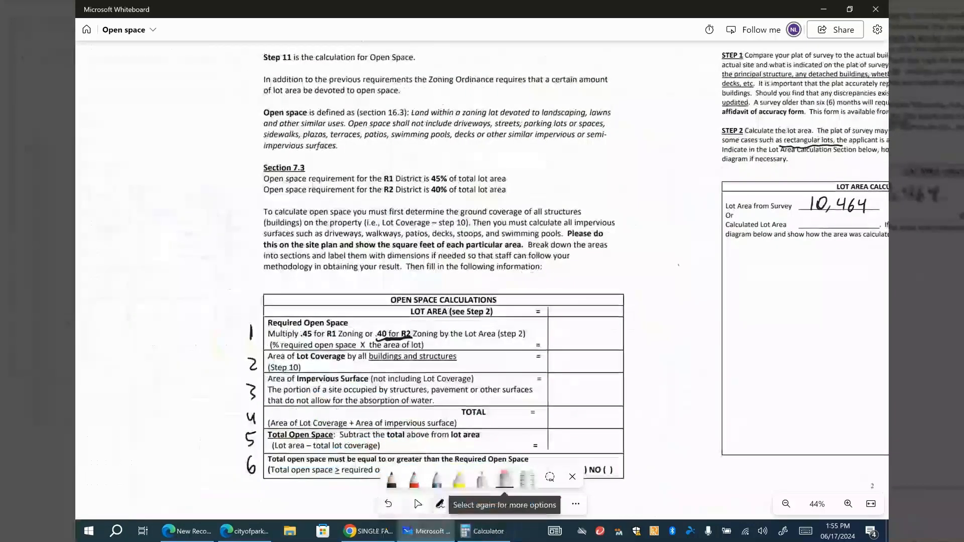
left_click(483, 531)
type("1")
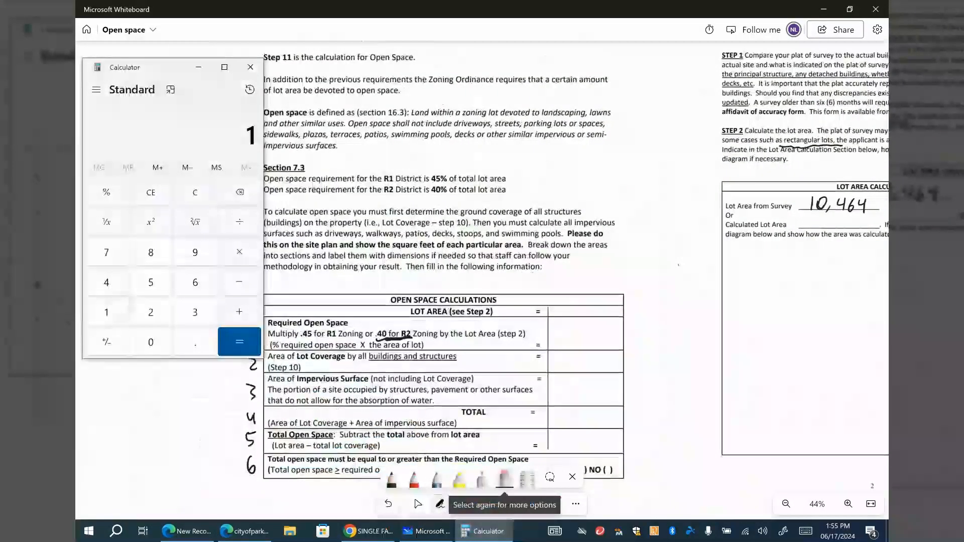
type("0,464")
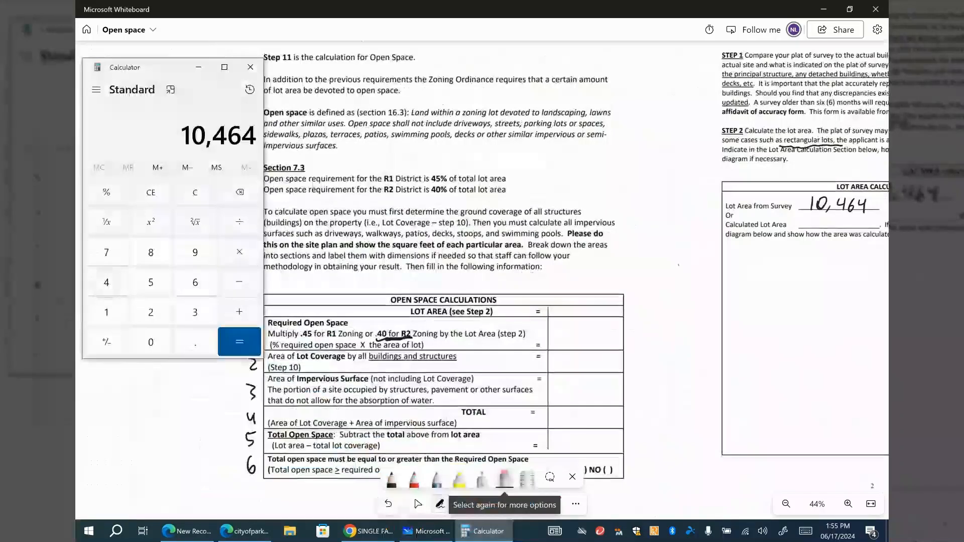
type("*.4")
key("Return")
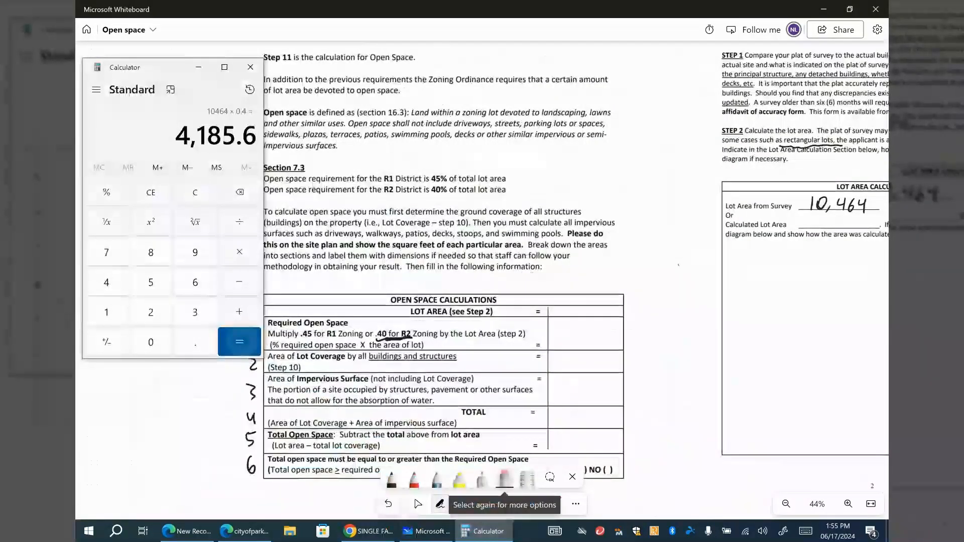
- Return to Whiteboard and write 4,185 in the Required Open Space row of the Open Space Calculations table
left_click_drag(419, 265, 476, 271)
scroll(626, 324, "up", 5)
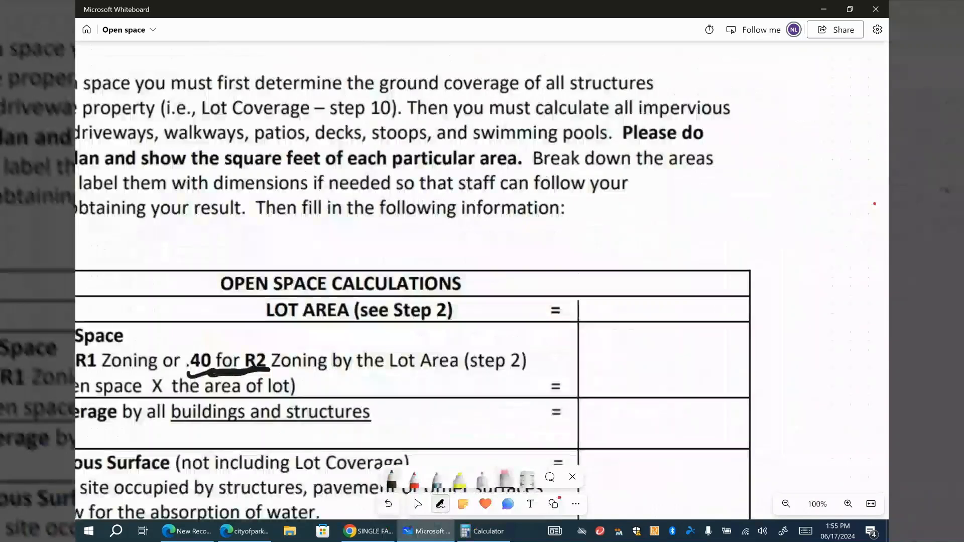
mouse_move(601, 345)
left_mouse_down()
mouse_move(619, 353)
mouse_move(618, 371)
left_mouse_up()
left_click_drag(635, 366, 631, 383)
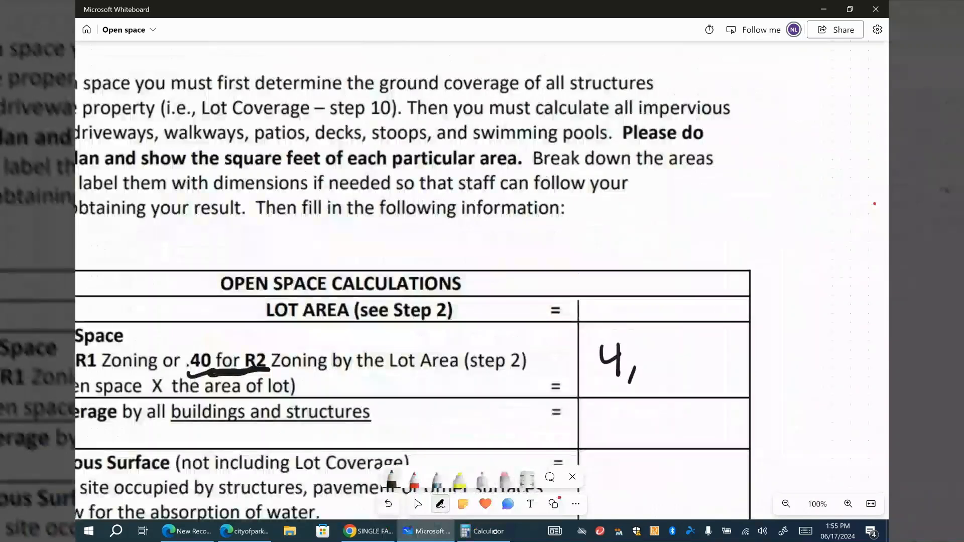
left_click_drag(649, 343, 644, 375)
left_click_drag(671, 347, 678, 370)
left_click_drag(681, 345, 698, 341)
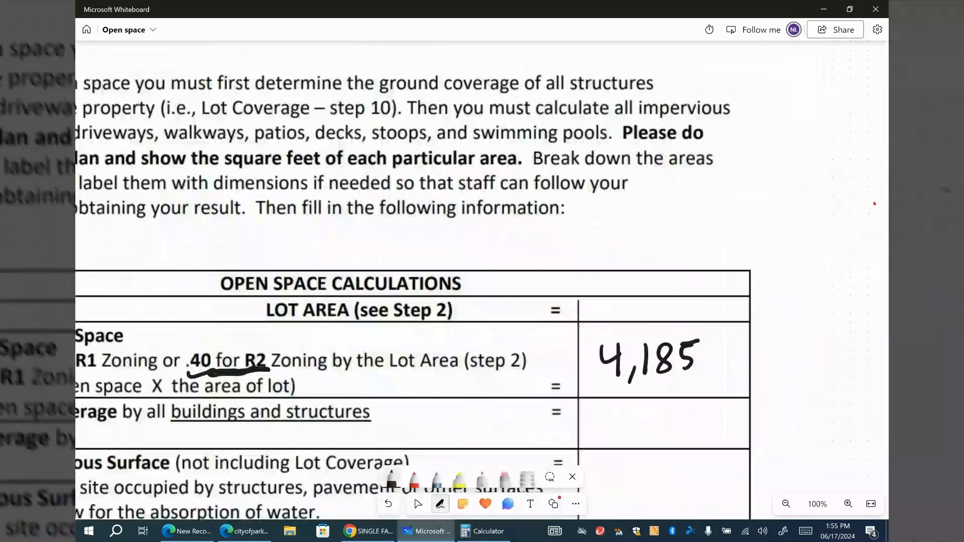
- Examine the Lot Coverage and Impervious lists and the matching marked areas of the house, walkways and patio on the plat
scroll(718, 331, "down", 4)
scroll(646, 302, "down", 1)
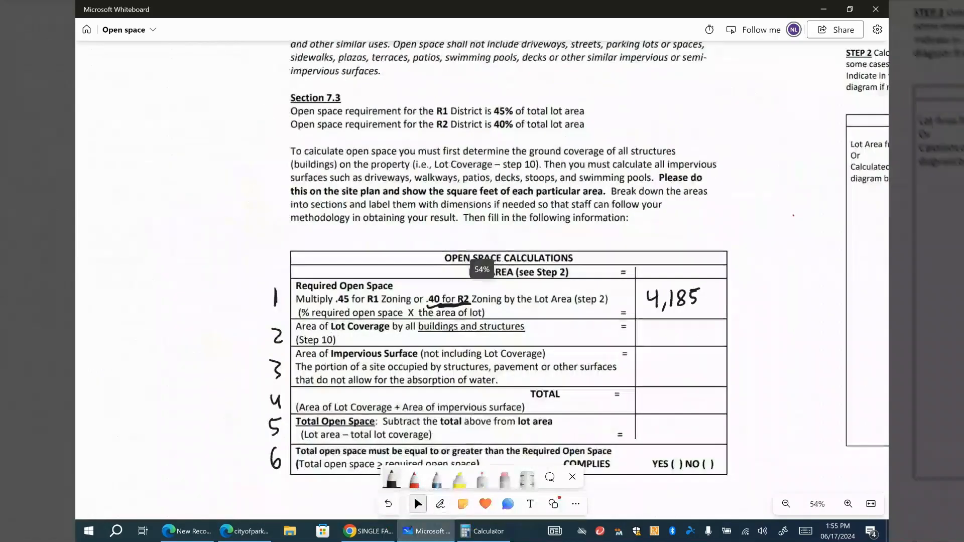
scroll(646, 301, "down", 1)
left_click_drag(704, 301, 417, 307)
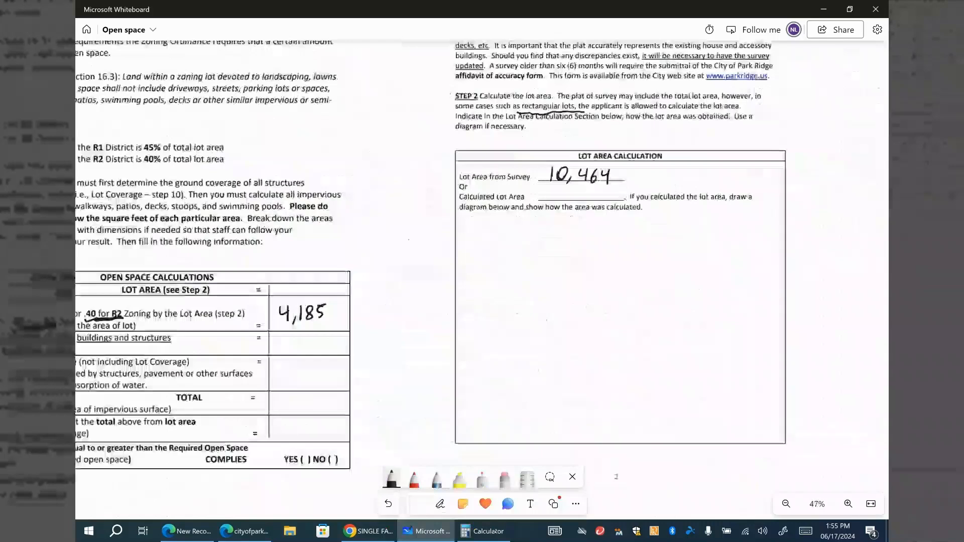
left_click_drag(653, 272, 376, 337)
left_click_drag(653, 302, 563, 309)
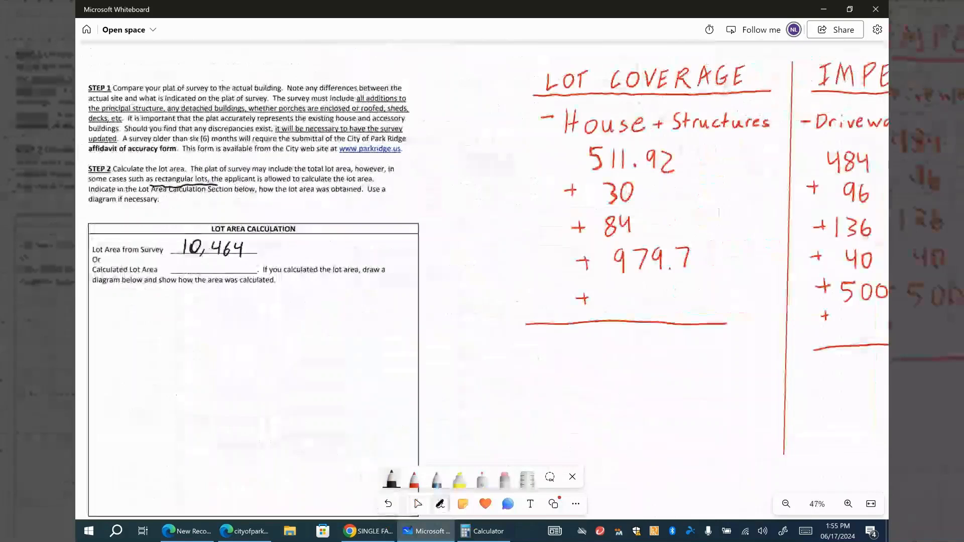
left_click_drag(502, 301, 420, 296)
left_click_drag(503, 301, 407, 307)
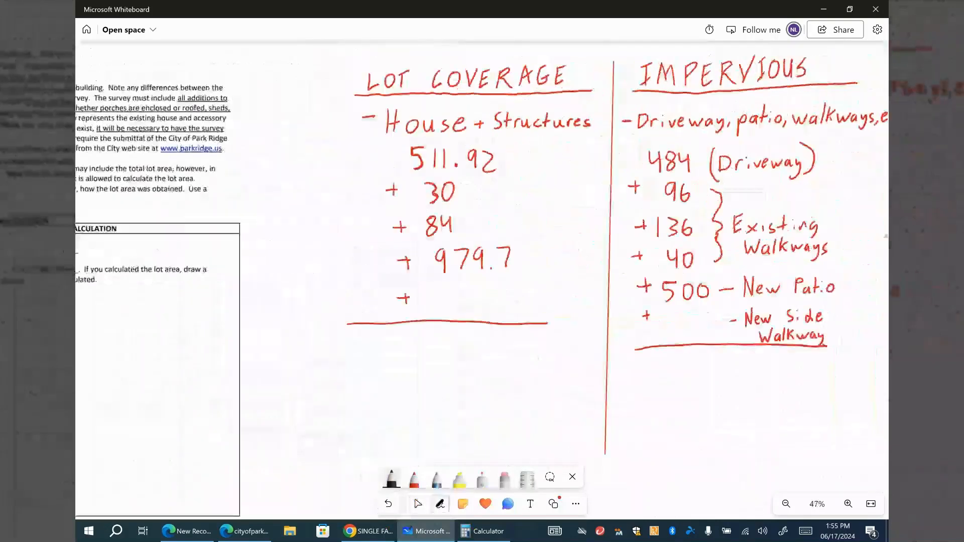
left_click_drag(503, 301, 423, 309)
left_click_drag(503, 301, 505, 302)
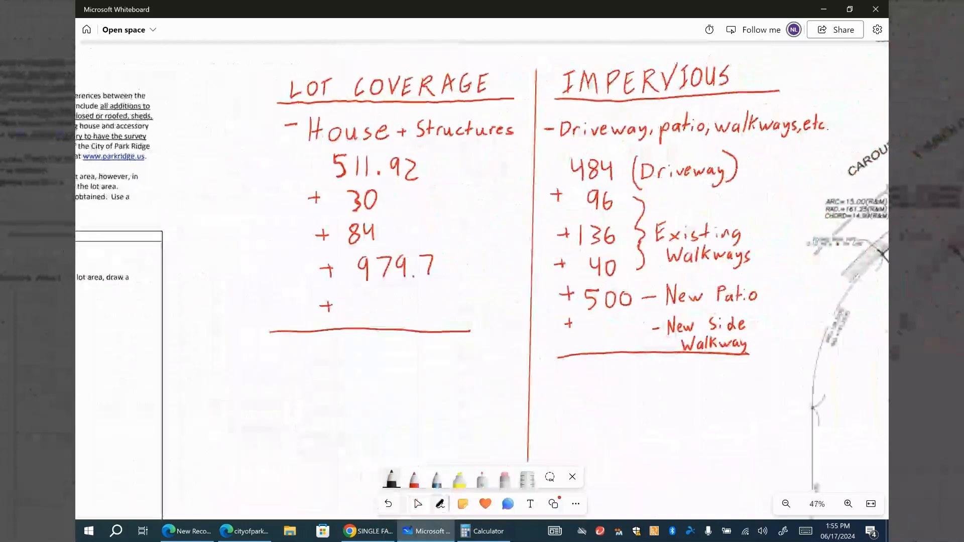
left_click_drag(603, 392, 435, 394)
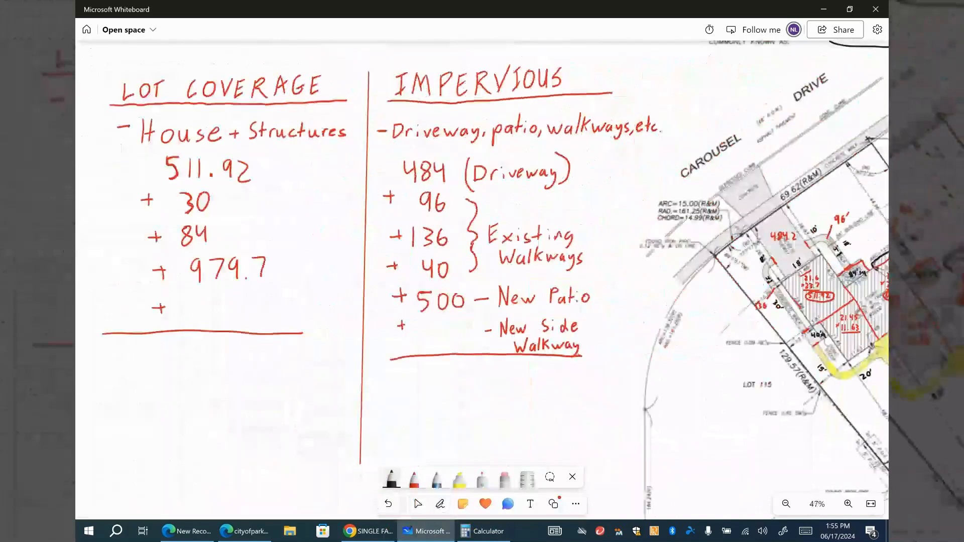
left_click_drag(603, 392, 440, 393)
left_click_drag(603, 392, 469, 347)
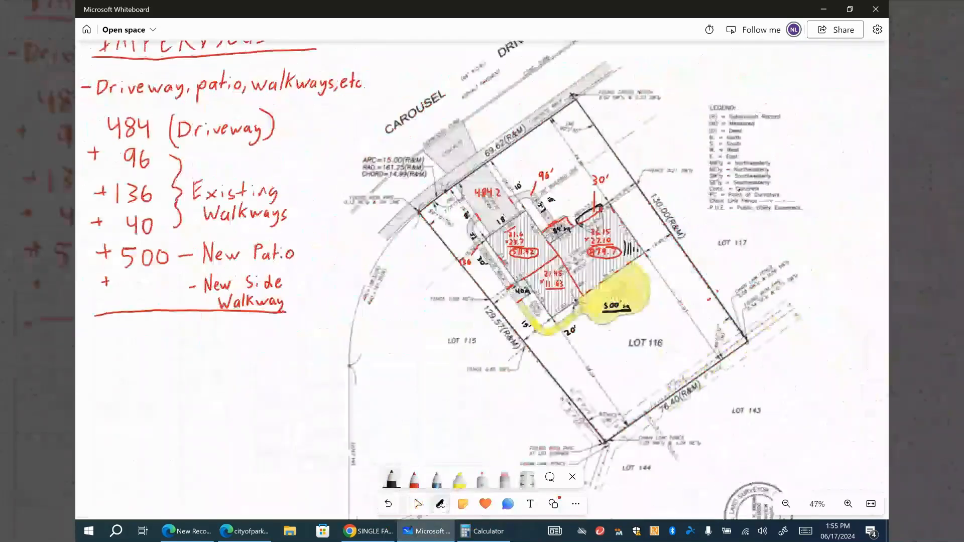
scroll(590, 274, "up", 5)
left_click_drag(590, 274, 623, 293)
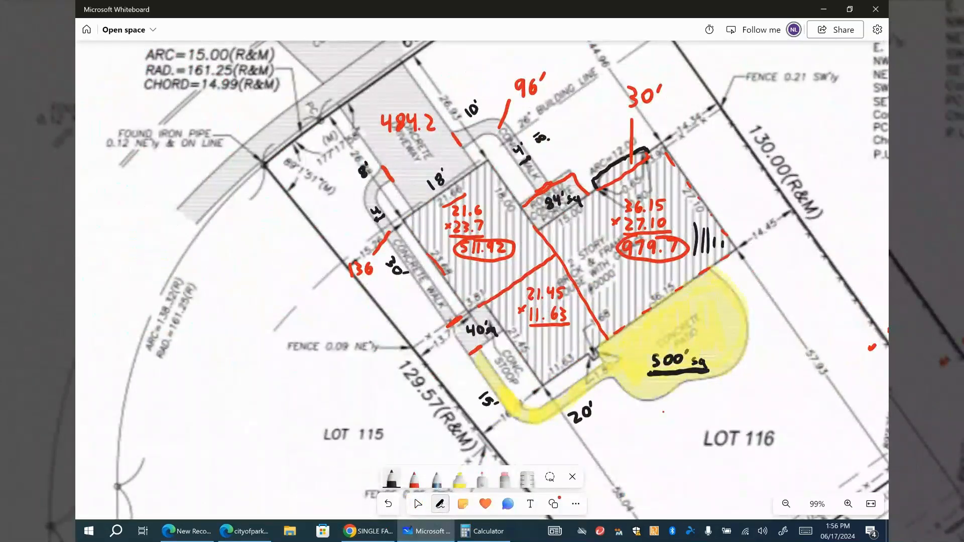
- Erase the lines dividing the house into sections on the plat and redraw them in red
left_click(505, 478)
mouse_move(498, 295)
left_mouse_down()
mouse_move(537, 241)
mouse_move(607, 338)
left_mouse_up()
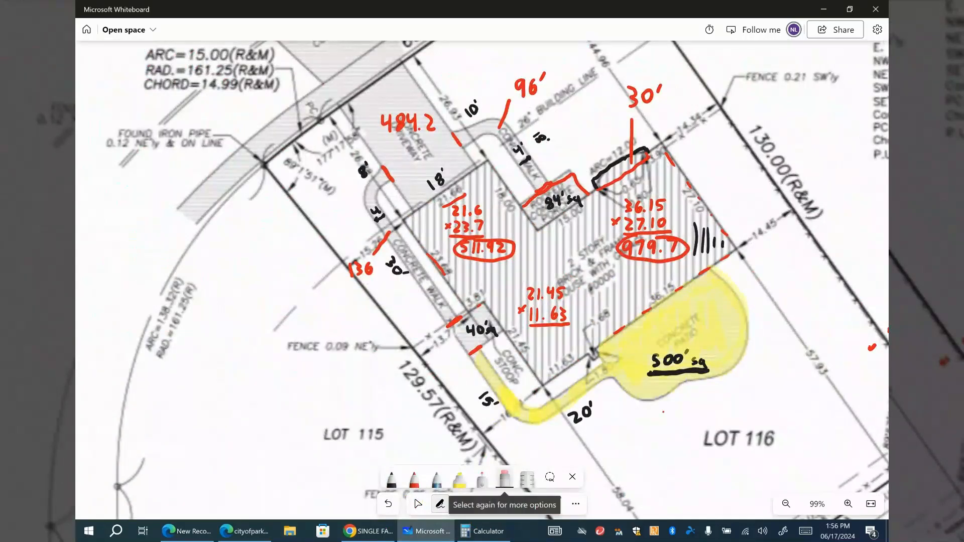
left_click(413, 479)
mouse_move(476, 306)
left_mouse_down()
mouse_move(549, 258)
mouse_move(607, 336)
left_mouse_up()
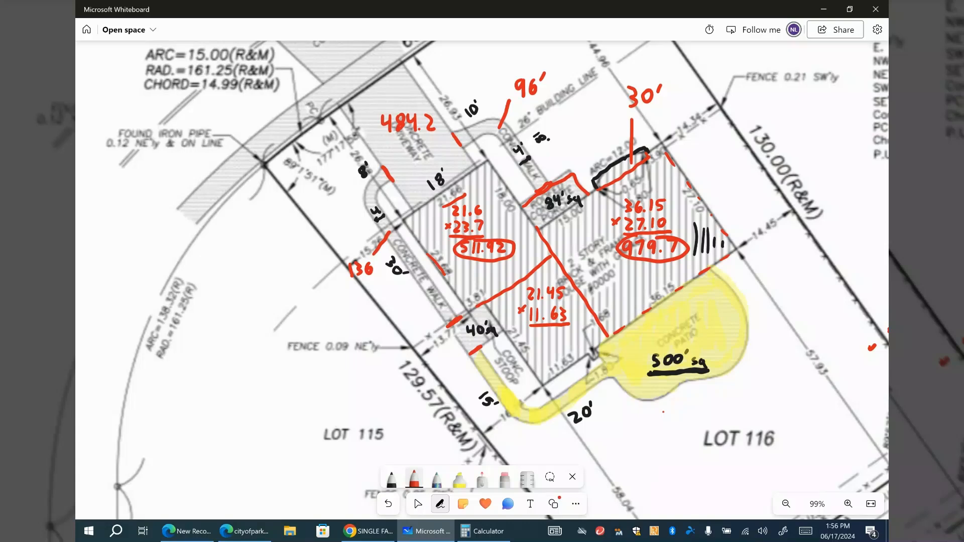
- Write the formula Area LxW in red on the plat, beside the house near Lot 117
left_click_drag(527, 271, 437, 286)
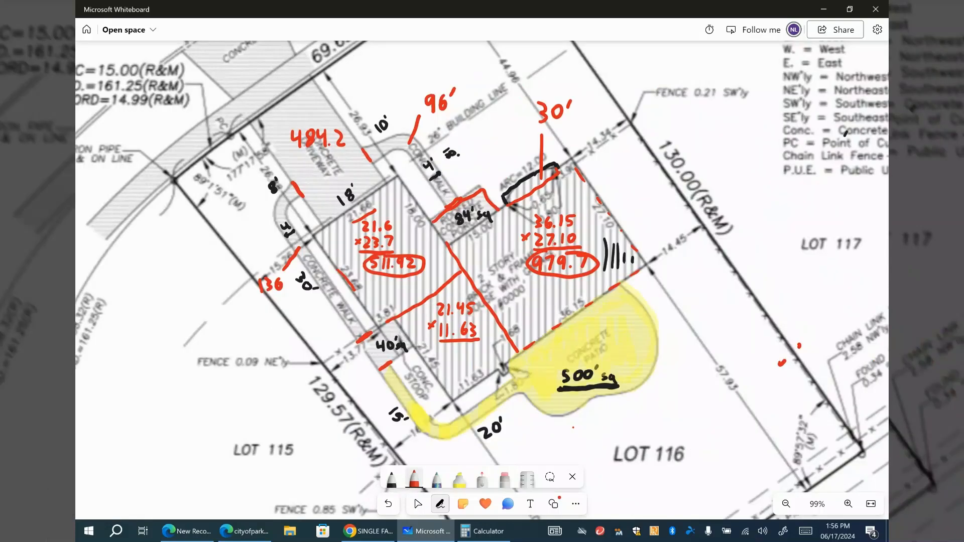
left_click_drag(674, 173, 694, 171)
left_click_drag(676, 159, 689, 156)
mouse_move(697, 173)
left_mouse_down()
mouse_move(707, 157)
mouse_move(719, 172)
left_mouse_up()
left_click_drag(731, 160, 733, 173)
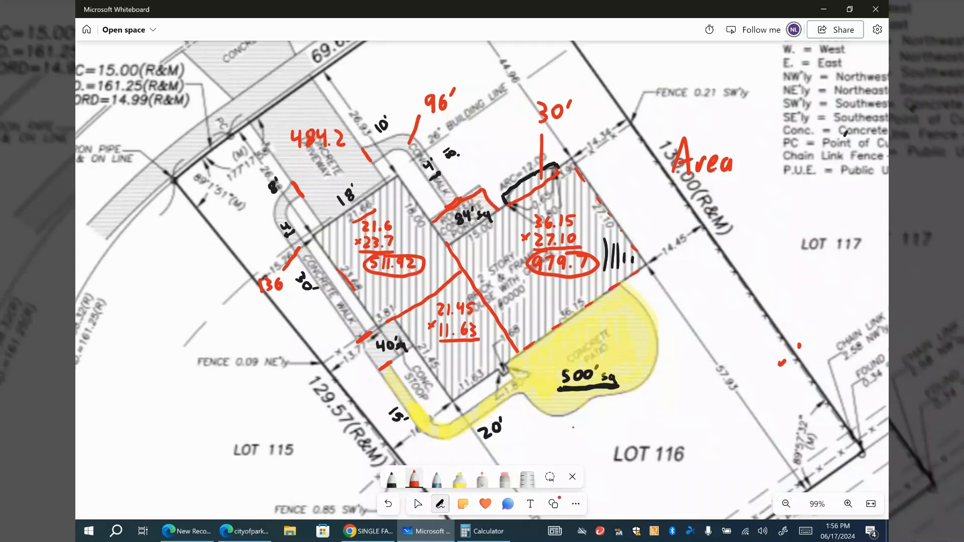
left_click_drag(756, 141, 775, 171)
left_click_drag(776, 156, 782, 163)
mouse_move(798, 142)
left_mouse_down()
mouse_move(814, 173)
mouse_move(828, 138)
left_mouse_up()
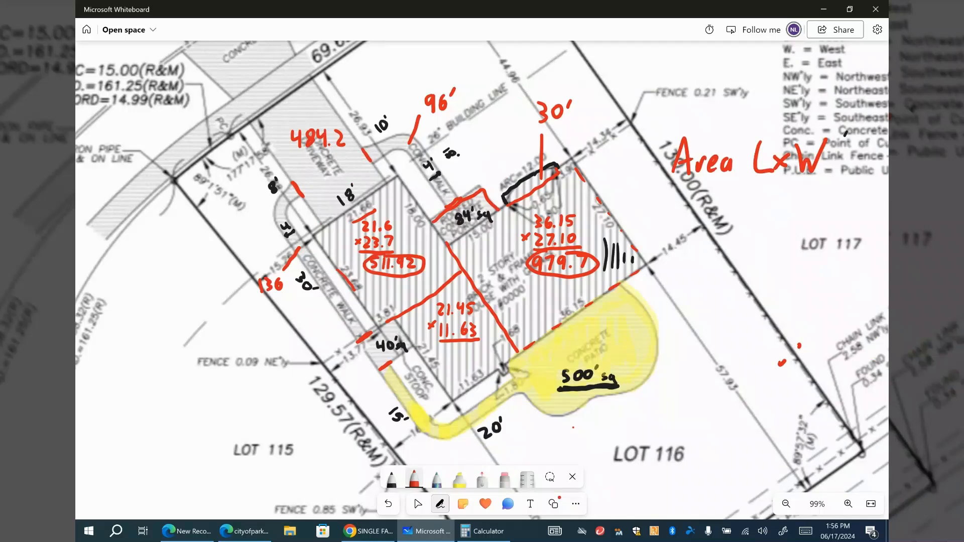
- Trace the outer edges of the 979.7 house section in red and label them 36 and 27
mouse_move(521, 350)
left_mouse_down()
mouse_move(646, 262)
mouse_move(576, 170)
mouse_move(626, 203)
left_mouse_up()
left_click_drag(628, 190, 634, 204)
left_click_drag(554, 300, 555, 315)
left_click_drag(577, 296, 573, 311)
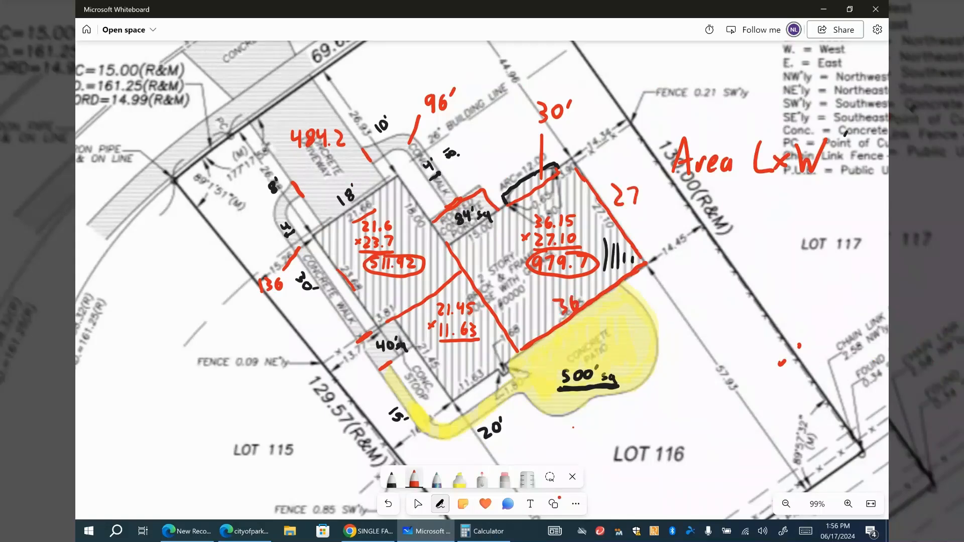
- Switch to Calculator and multiply the remaining house section's dimensions, 21.45 by 11.63
left_click_drag(483, 281, 543, 244)
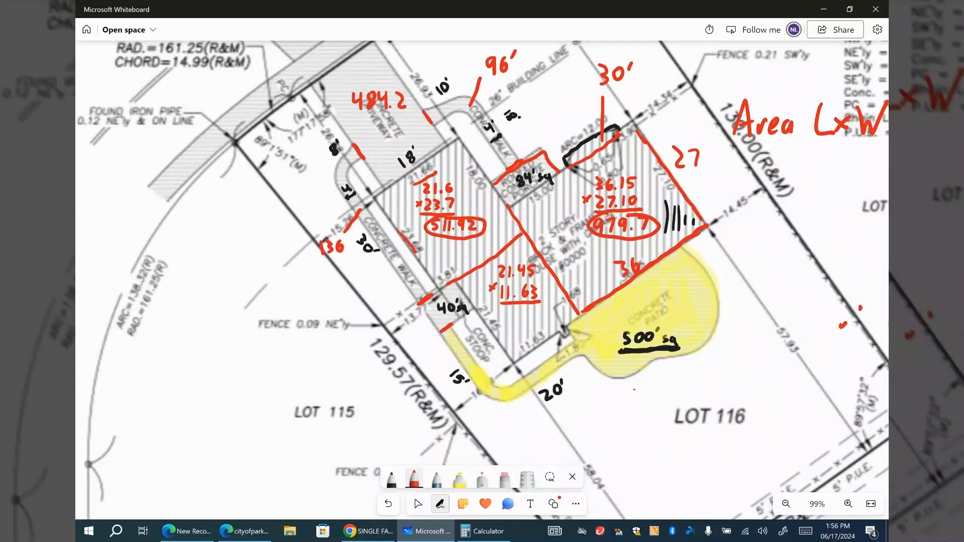
left_click_drag(482, 281, 527, 273)
left_click(417, 504)
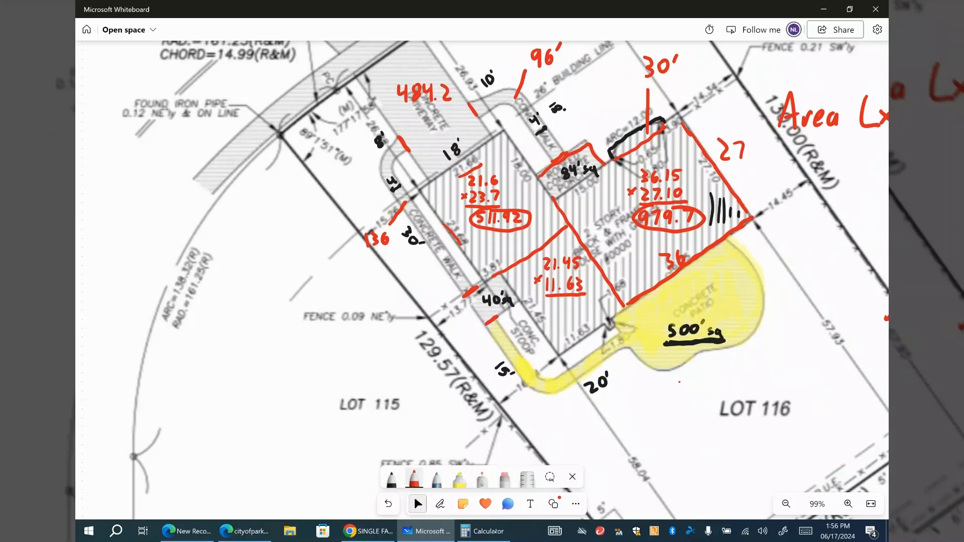
scroll(583, 266, "up", 5)
left_click_drag(527, 296, 535, 267)
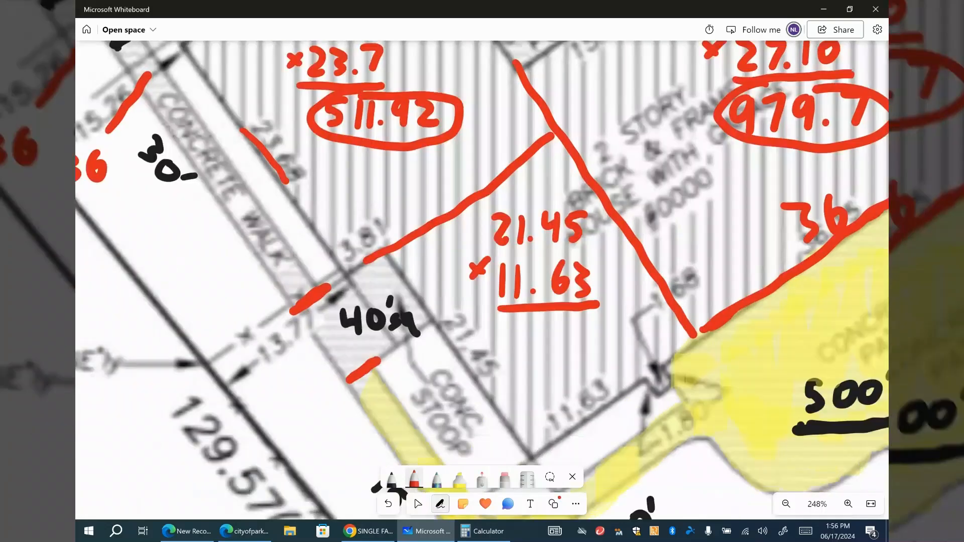
left_click(482, 532)
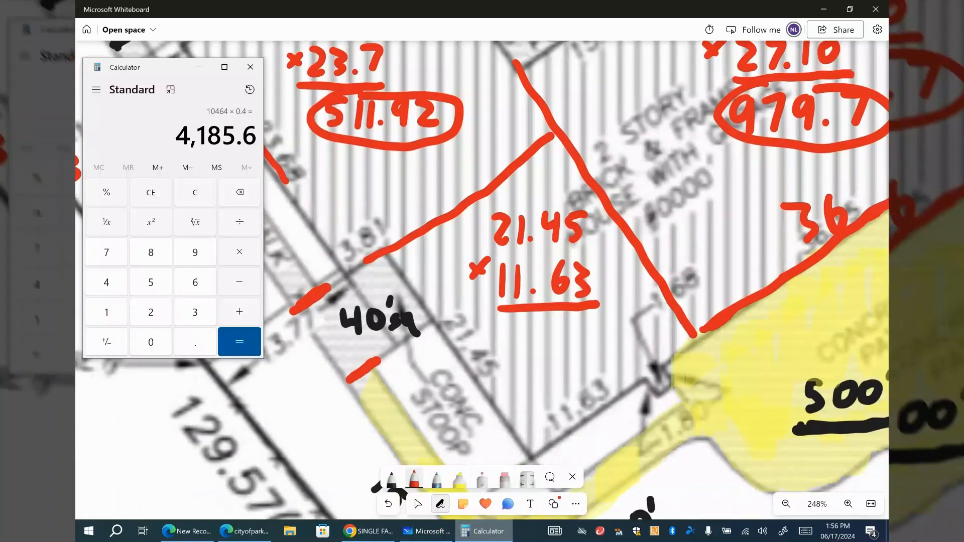
type("21")
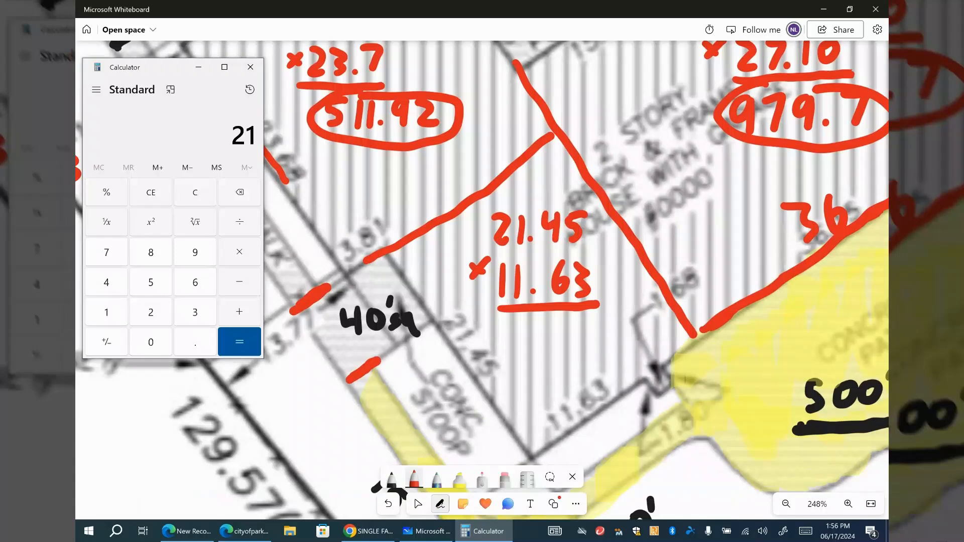
type(".45")
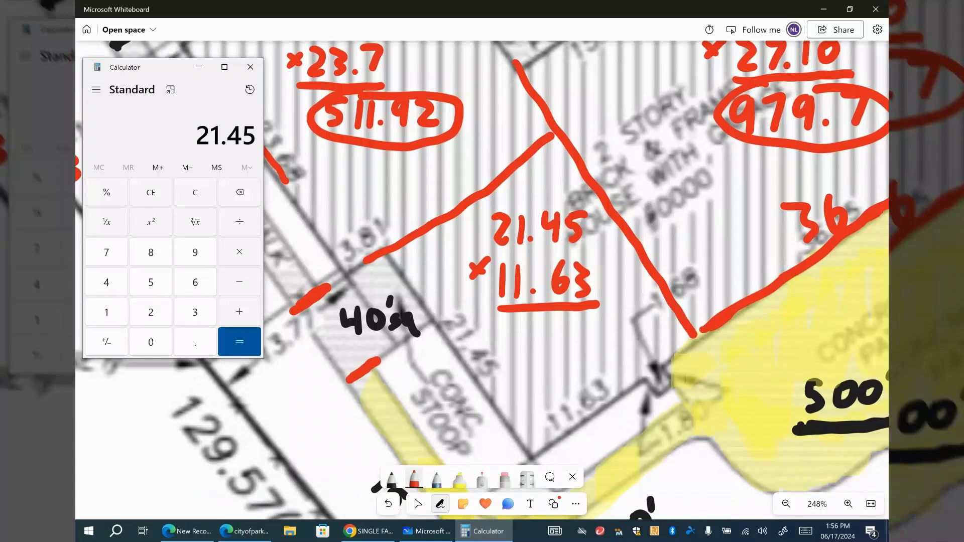
key("asterisk")
type("11")
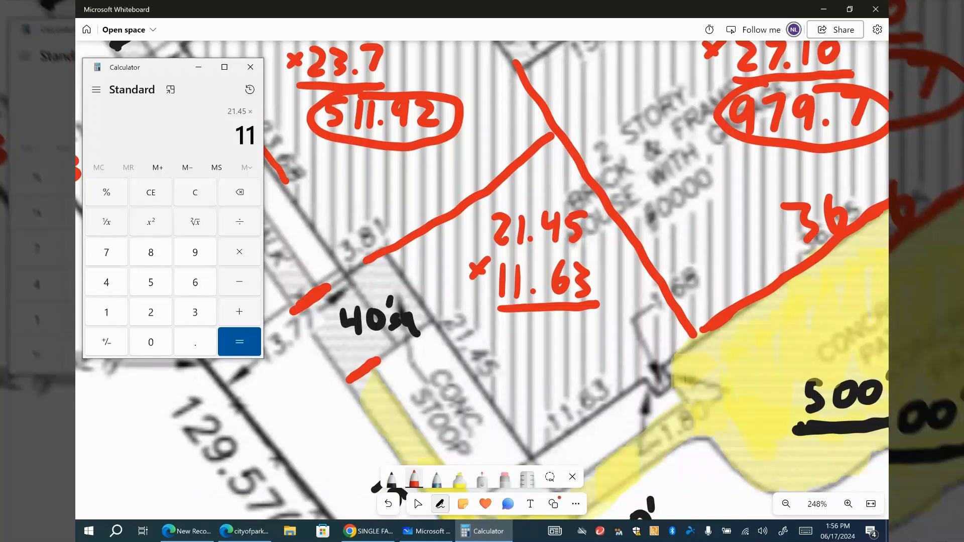
type(".63")
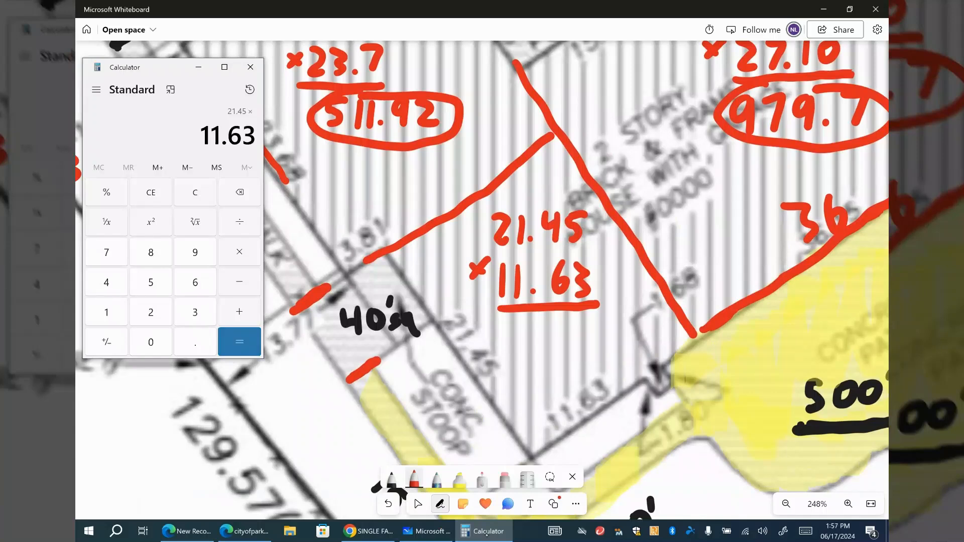
key("Return")
- Return to Whiteboard and write 249 below the 21.45 × 11.63 multiplication on the house section
left_click(487, 535)
left_click_drag(503, 327, 525, 345)
mouse_move(534, 325)
left_mouse_down()
mouse_move(549, 324)
mouse_move(545, 348)
left_mouse_up()
left_click_drag(576, 325, 572, 348)
- Write 249 beside the last plus sign in the Lot Coverage list
scroll(701, 288, "down", 6)
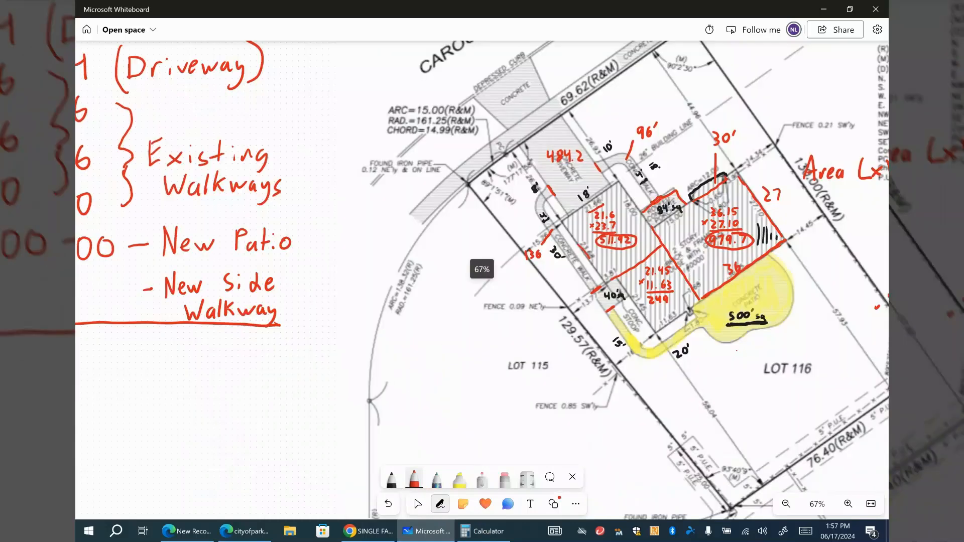
left_click_drag(452, 282, 658, 272)
left_click_drag(453, 282, 533, 292)
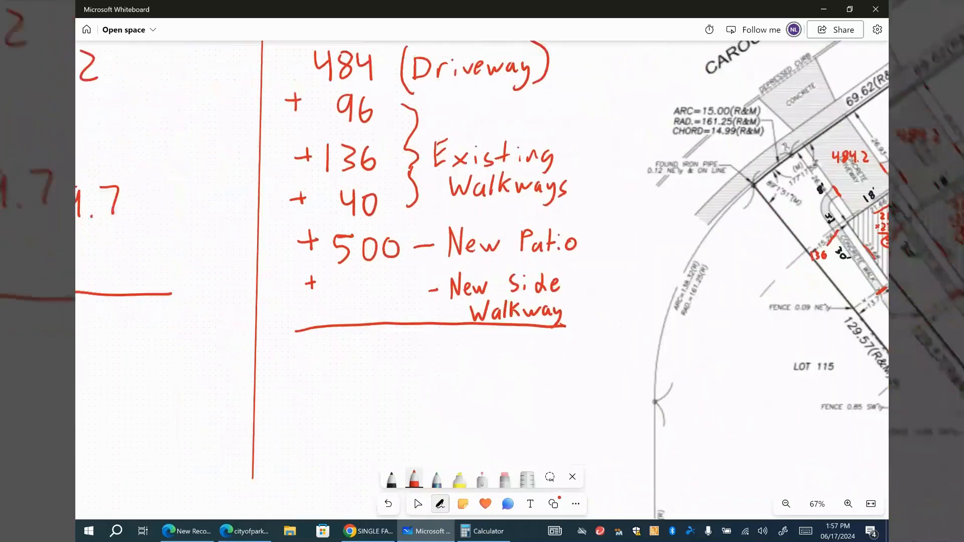
left_click_drag(452, 282, 780, 301)
mouse_move(344, 267)
left_mouse_down()
mouse_move(361, 286)
mouse_move(388, 288)
left_mouse_up()
mouse_move(405, 260)
left_mouse_down()
mouse_move(416, 262)
mouse_move(417, 286)
left_mouse_up()
- Switch to Calculator and add up the Lot Coverage areas: 511.92, 30, 84, 979.7 and 249
scroll(487, 247, "down", 3)
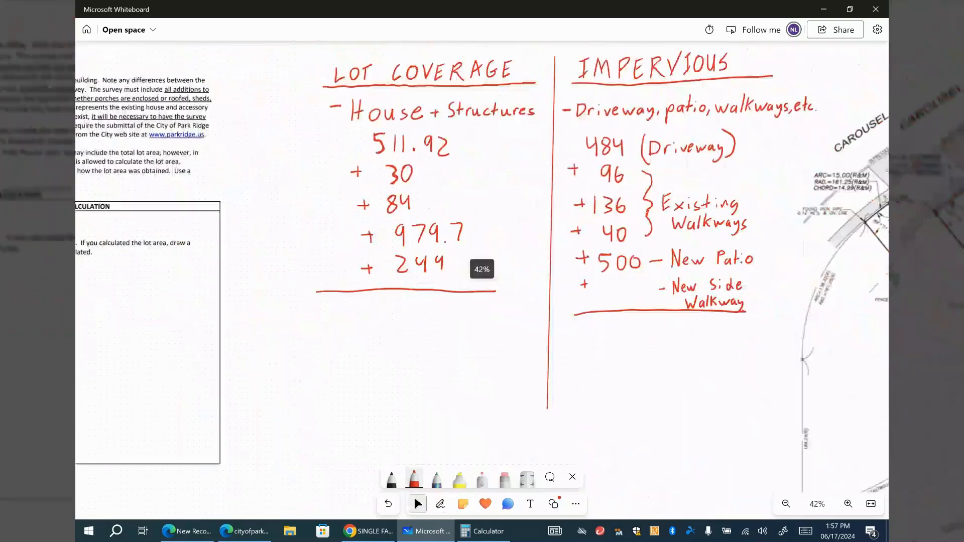
scroll(482, 271, "up", 1)
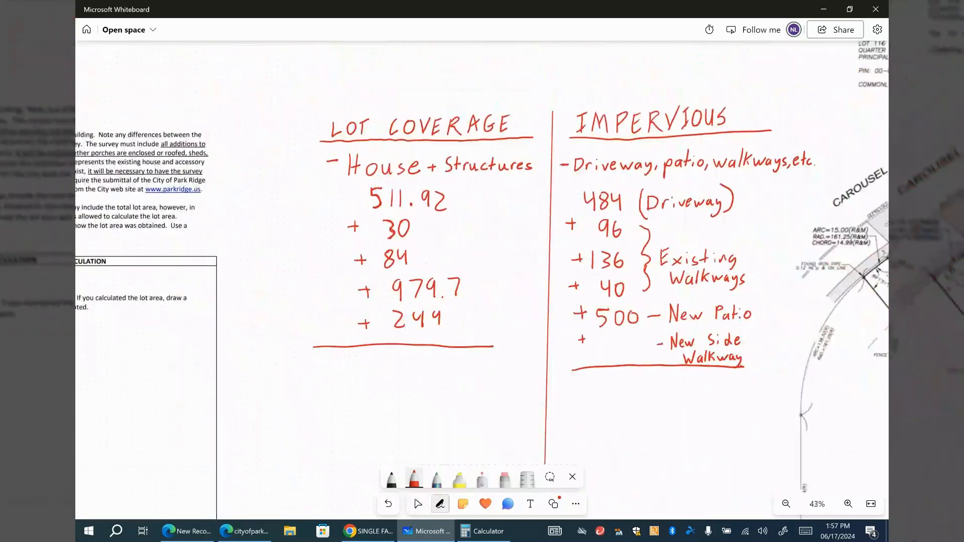
left_click(483, 531)
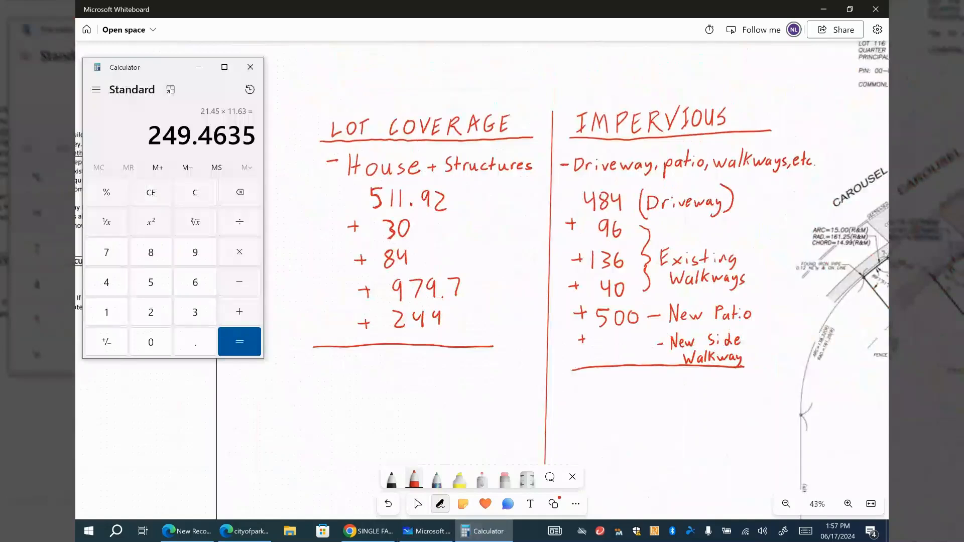
key("Escape")
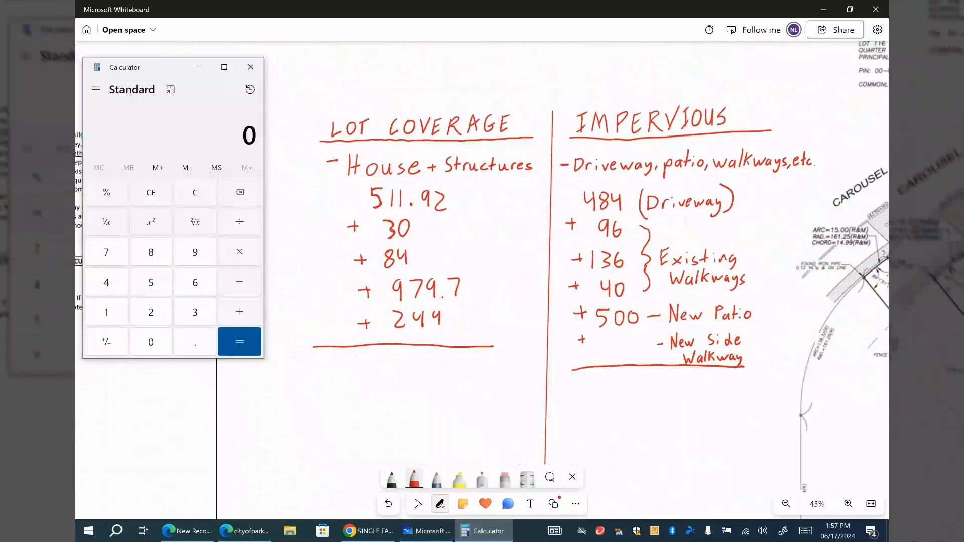
type("511.")
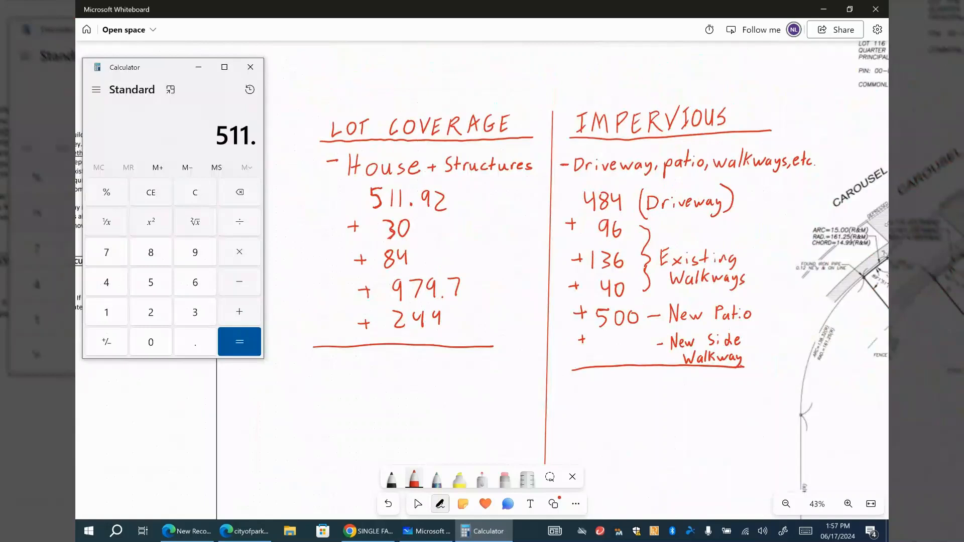
type("92")
key("plus")
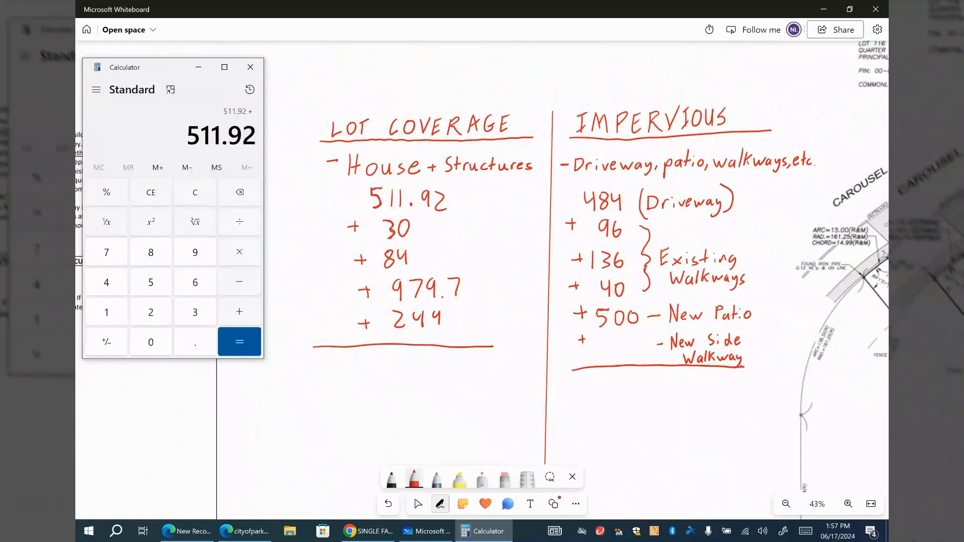
type("30")
key("plus")
type("84")
key("plus")
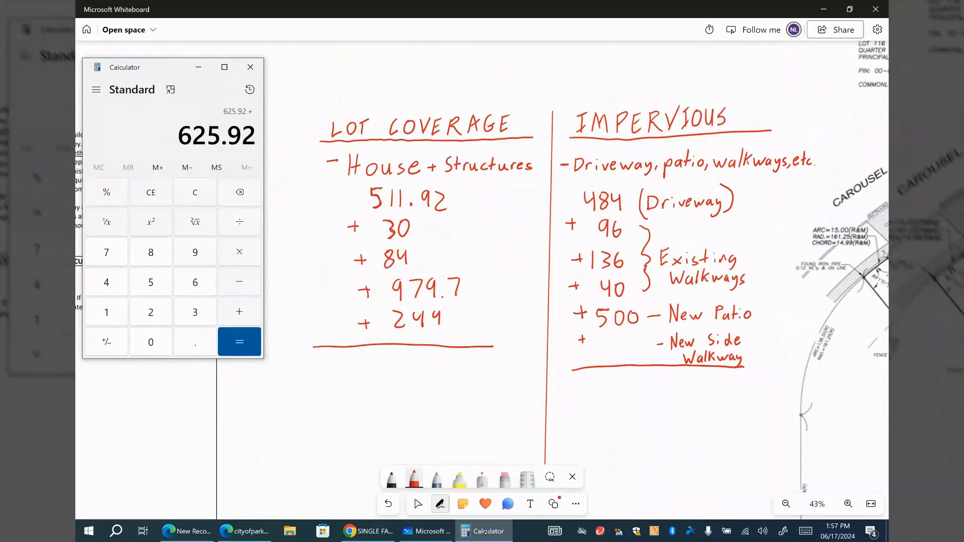
type("979.")
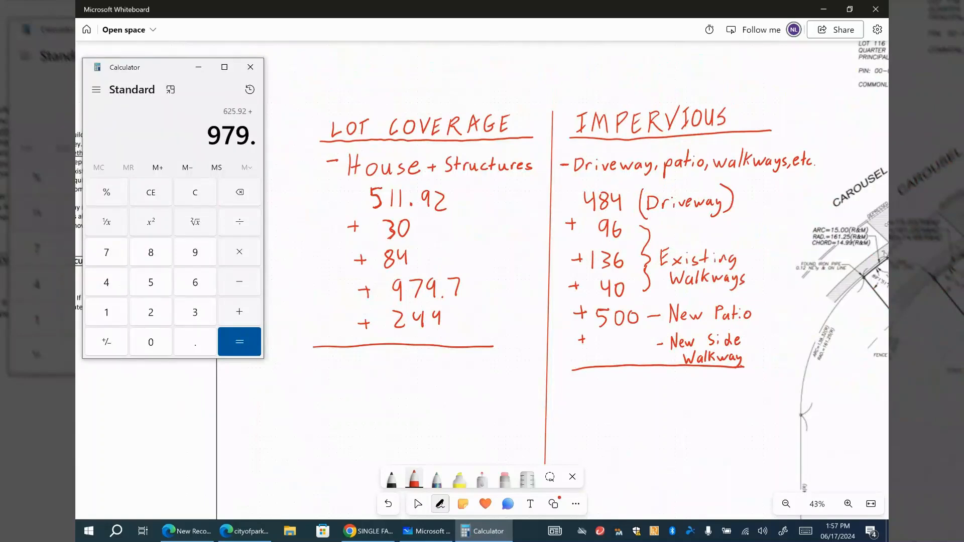
type("7")
key("plus")
type("2")
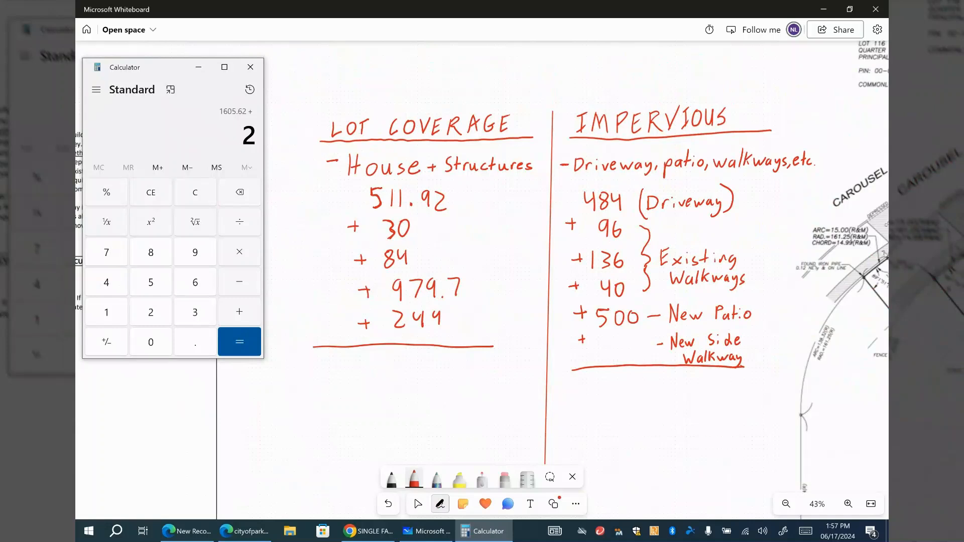
type("49")
key("Return")
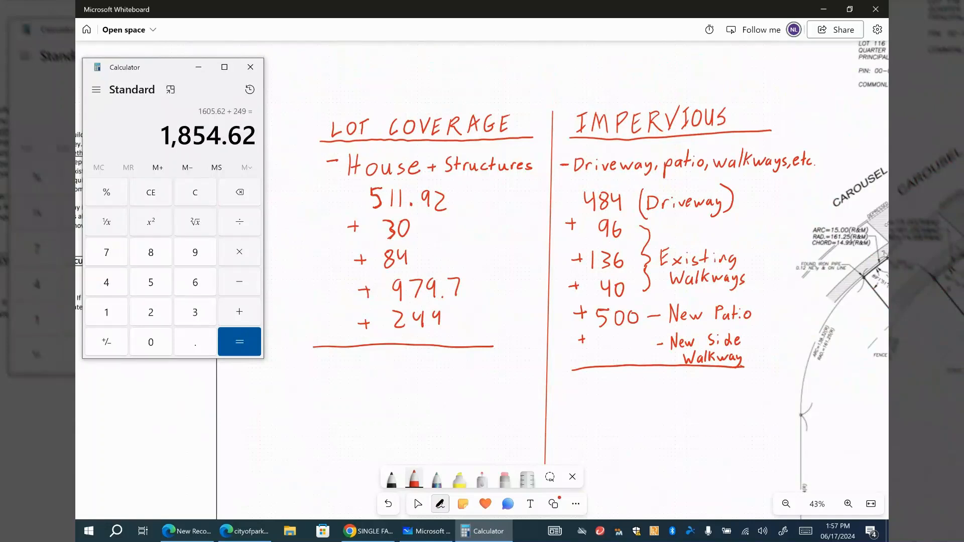
- Return to Whiteboard, write 1,854 in red below the Lot Coverage list's sum line and underline it
mouse_move(364, 356)
left_mouse_down()
mouse_move(374, 378)
mouse_move(390, 360)
left_mouse_up()
key("alt+Tab")
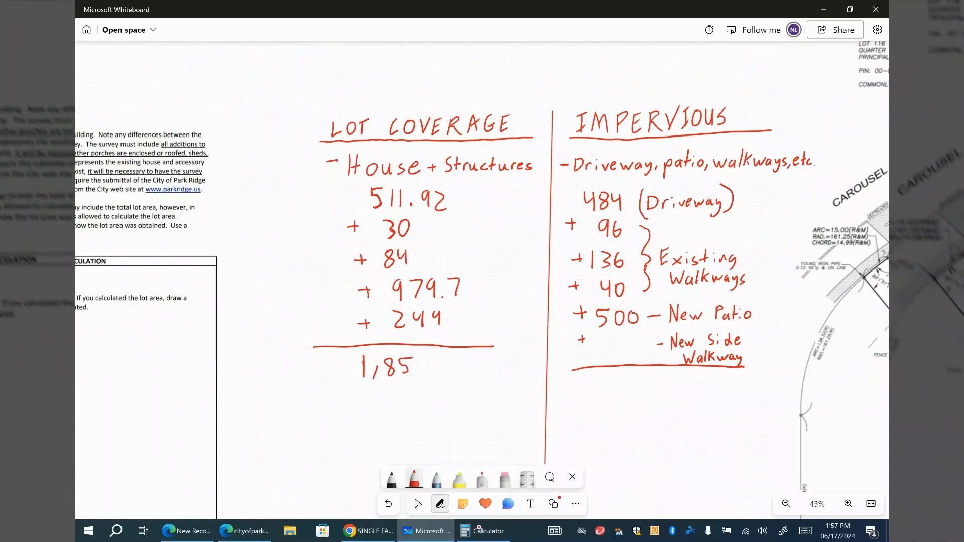
left_click_drag(418, 357, 430, 369)
left_click_drag(427, 357, 427, 374)
left_click_drag(361, 382, 430, 380)
- Write 1,854 in black in the Area of Lot Coverage row of the Open Space Calculations table
left_click_drag(432, 282, 566, 274)
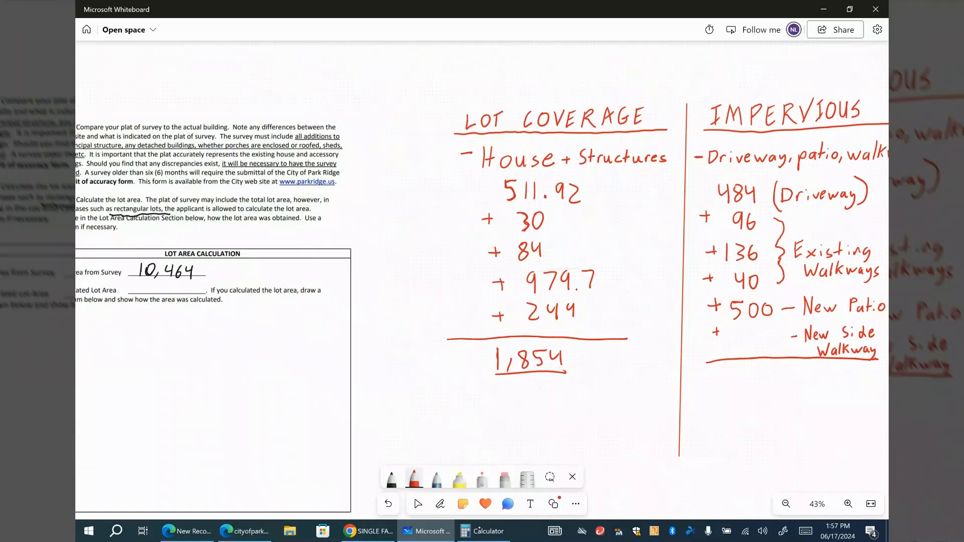
left_click_drag(297, 296, 656, 250)
left_click_drag(371, 283, 549, 246)
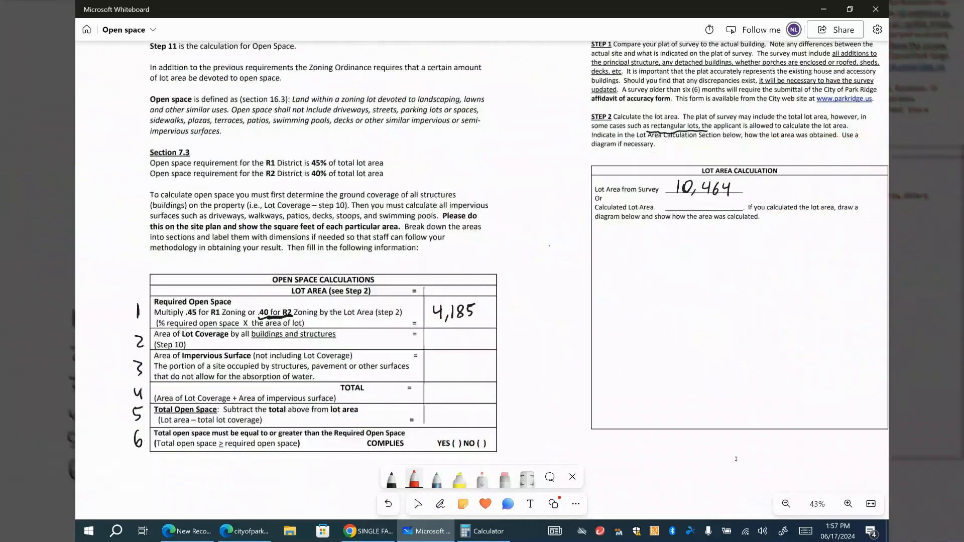
left_click_drag(438, 332, 444, 349)
left_click_drag(463, 333, 466, 346)
left_click_drag(478, 339, 484, 348)
- Circle the 500' sq label on the highlighted concrete patio of the plat in black
scroll(483, 274, "down", 5)
scroll(483, 274, "right", 2)
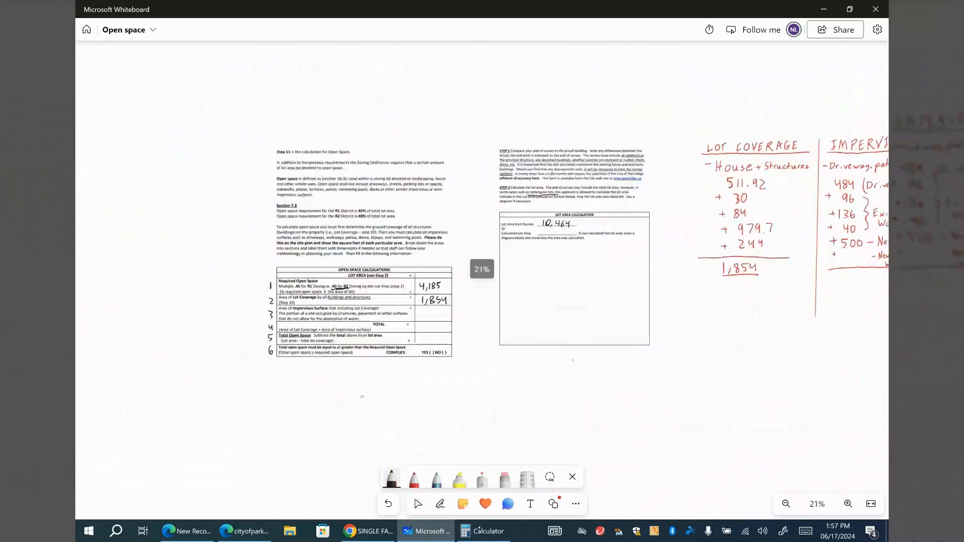
scroll(482, 274, "right", 3)
scroll(482, 273, "right", 4)
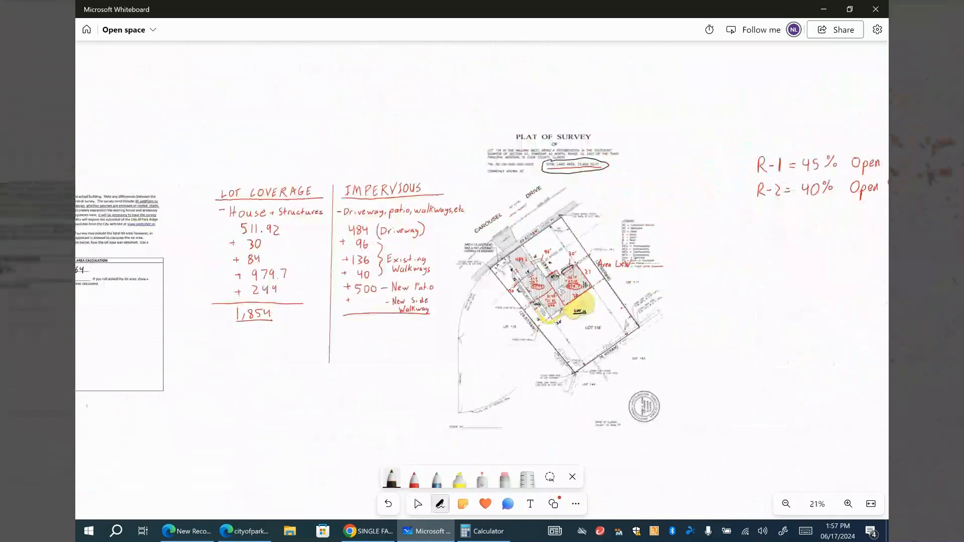
scroll(582, 263, "up", 5)
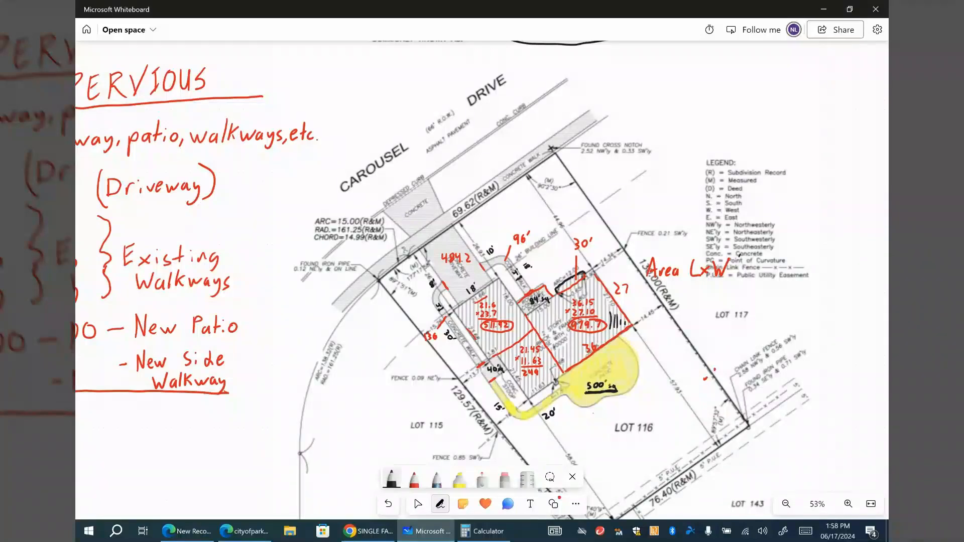
scroll(543, 425, "up", 4)
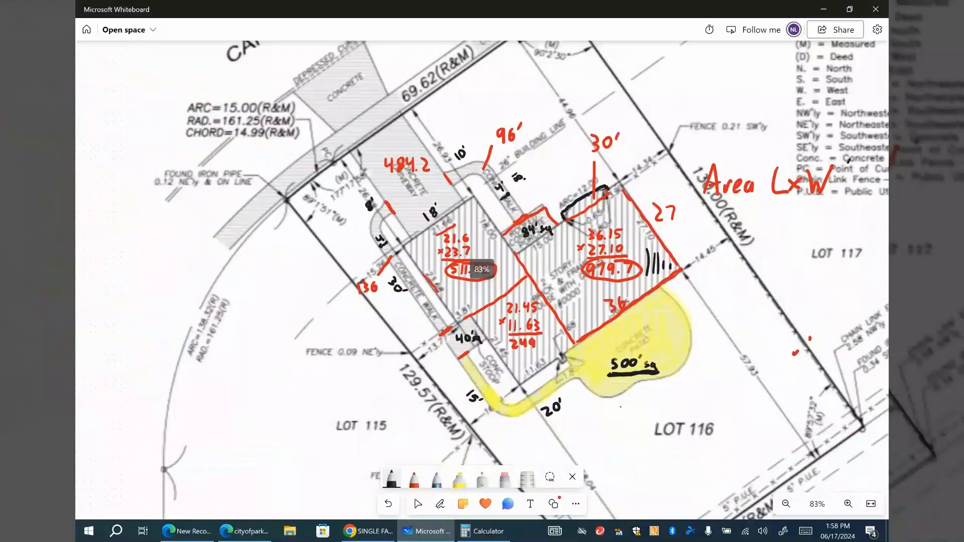
left_click_drag(543, 424, 491, 440)
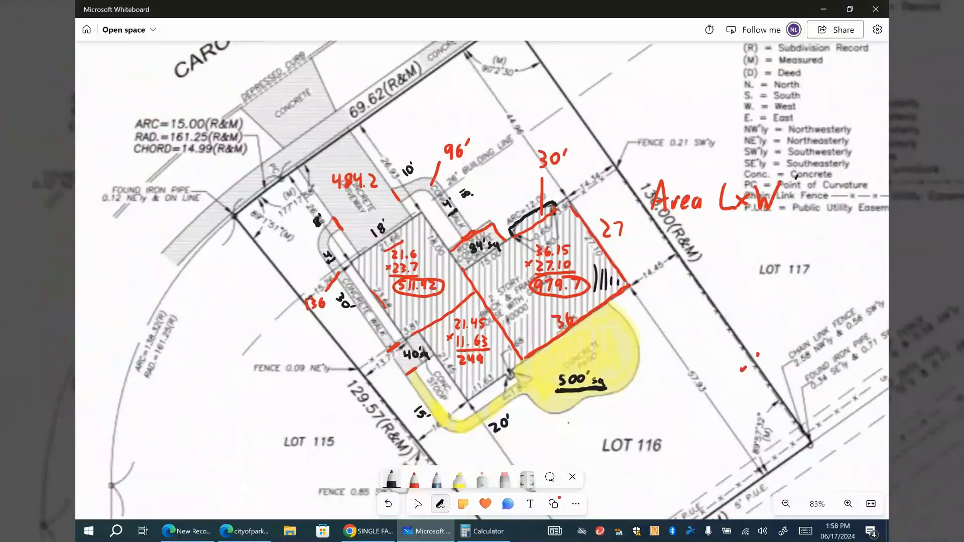
left_click_drag(568, 423, 502, 419)
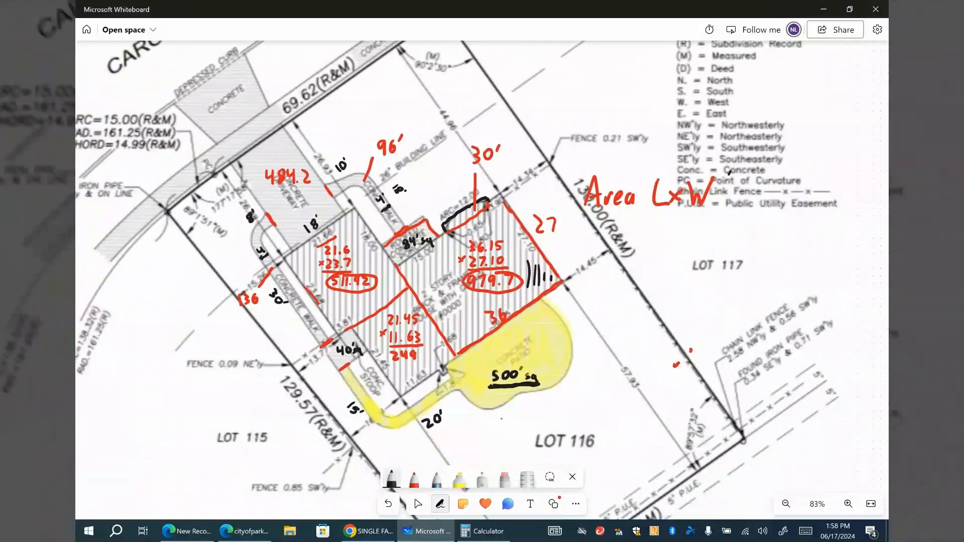
left_click_drag(490, 366, 484, 385)
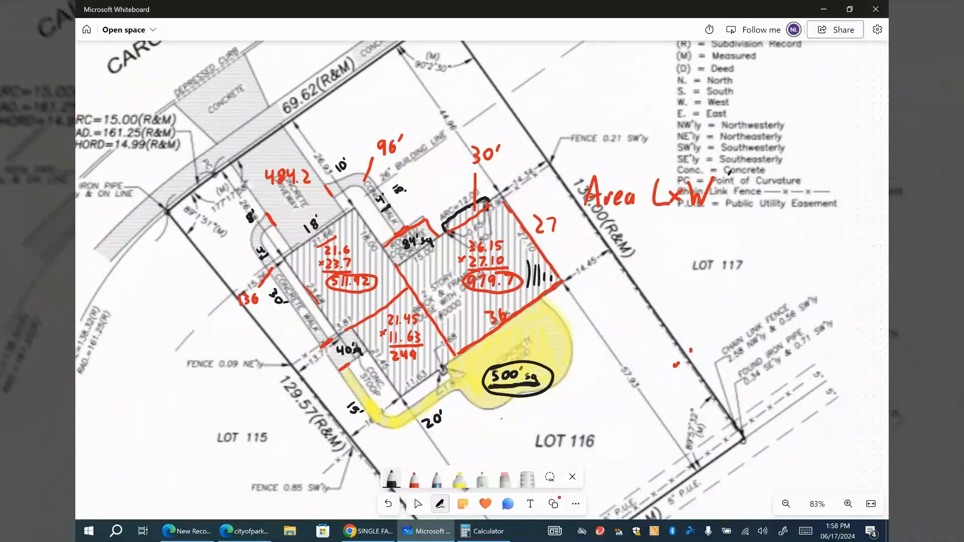
- Circle the driveway's 484.2 in red and underline the existing walkway areas 96, 136 and 40 on the plat
left_click(413, 480)
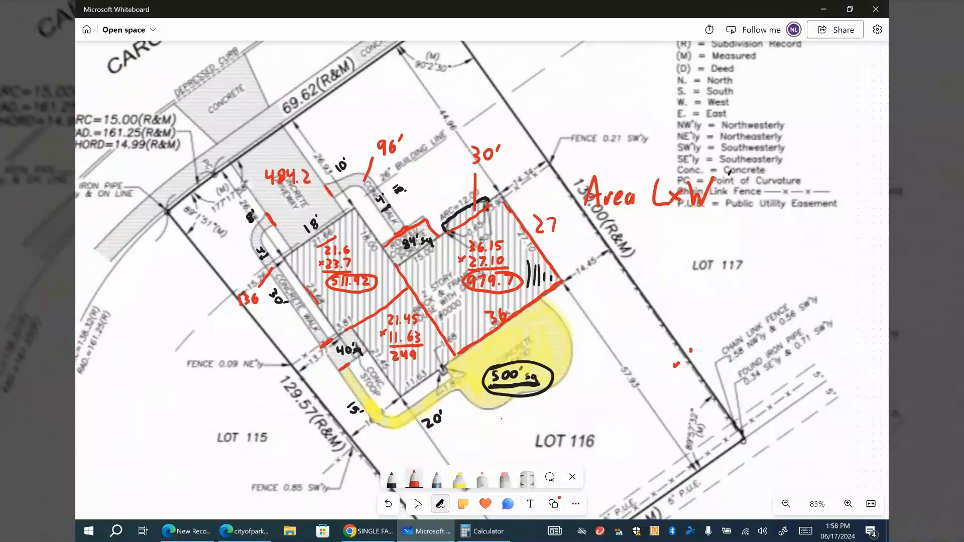
scroll(602, 227, "down", 2)
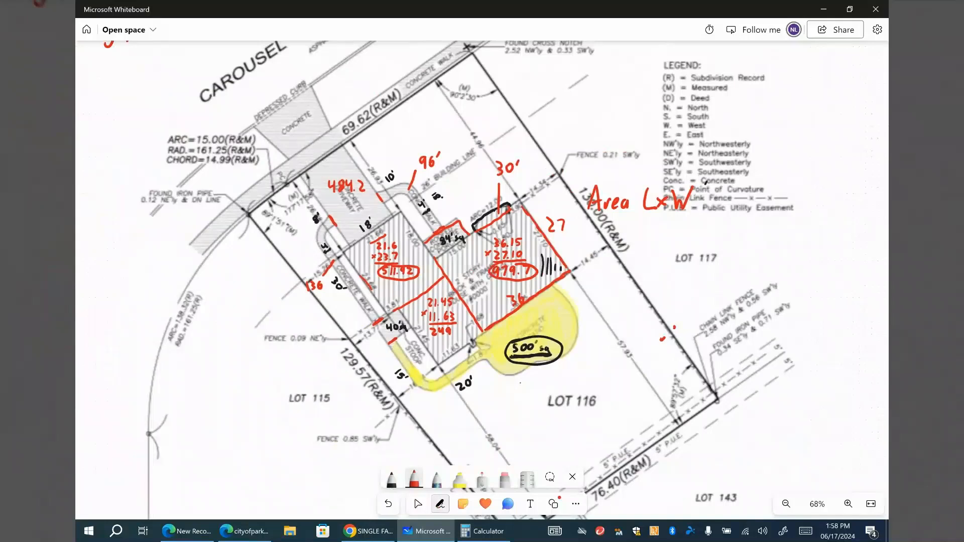
left_click_drag(322, 179, 324, 177)
left_click_drag(423, 173, 440, 173)
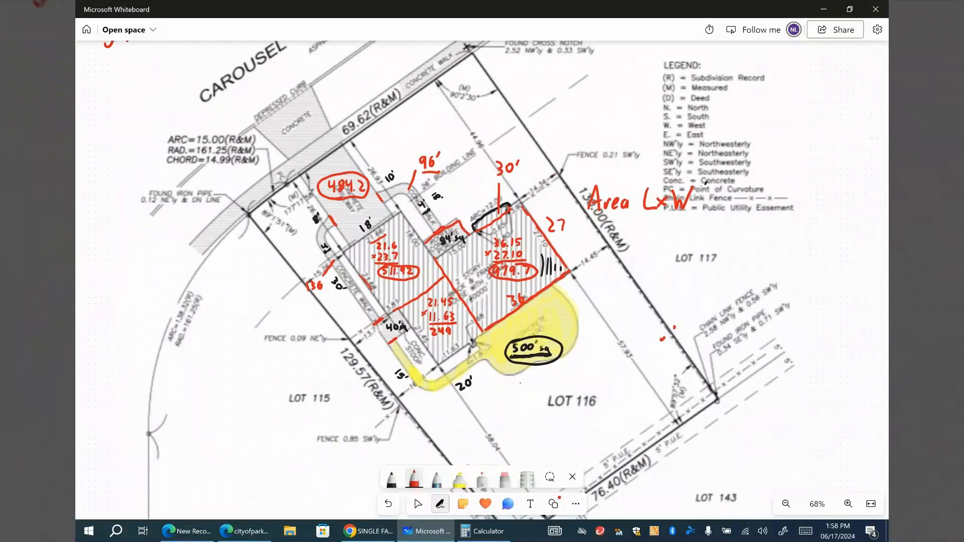
left_click_drag(309, 293, 324, 295)
left_click_drag(388, 336, 411, 331)
- Point to the bend of the highlighted side walkway in red, label it 4' wide, and erase the word wide
left_click_drag(482, 352, 562, 271)
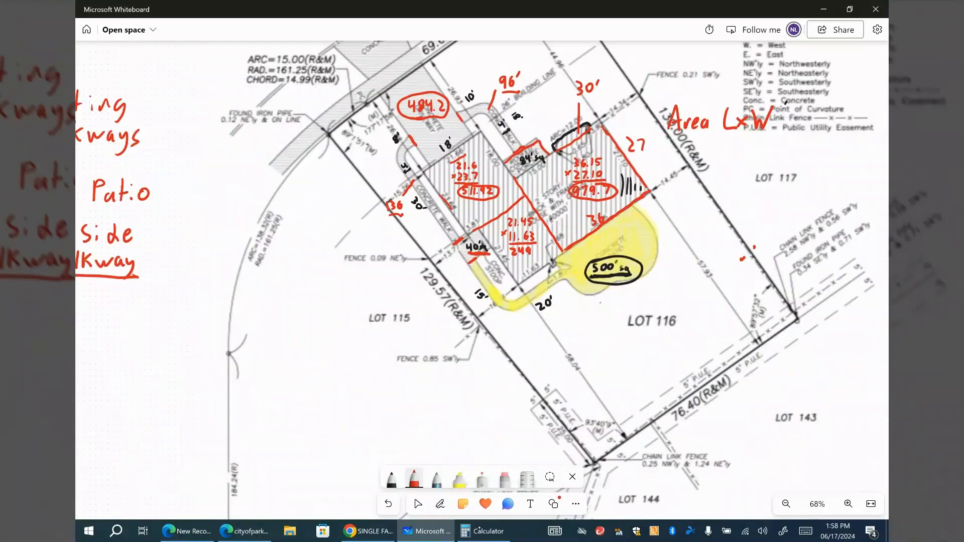
scroll(542, 271, "up", 1)
scroll(565, 265, "up", 4)
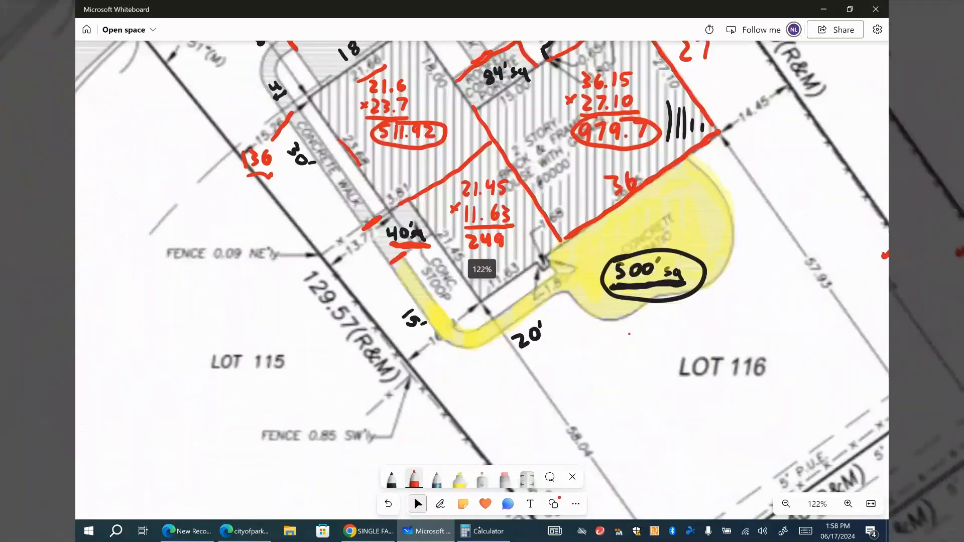
scroll(593, 255, "up", 3)
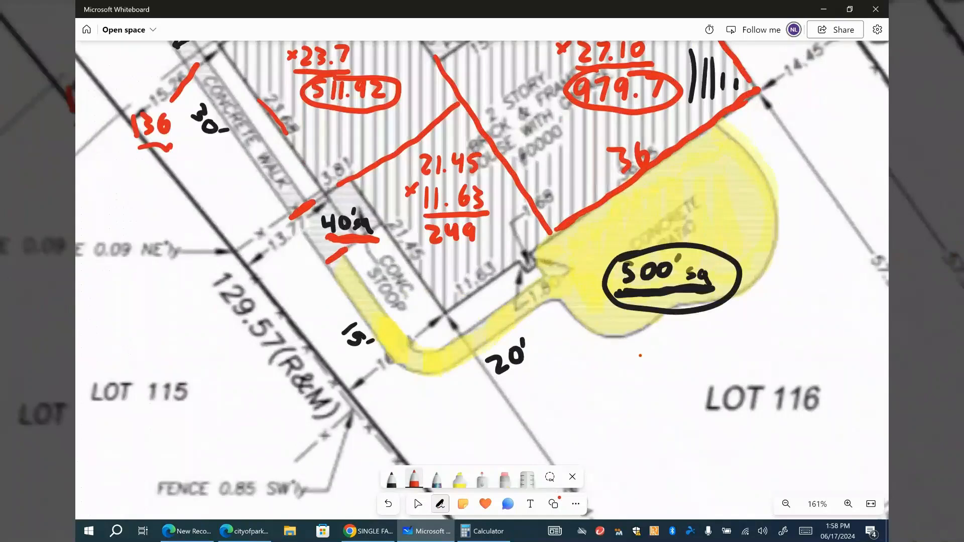
left_click_drag(439, 393, 438, 355)
mouse_move(429, 407)
left_mouse_down()
mouse_move(430, 421)
mouse_move(443, 424)
left_mouse_up()
mouse_move(450, 394)
left_mouse_down()
mouse_move(482, 413)
mouse_move(509, 408)
left_mouse_up()
left_click(474, 397)
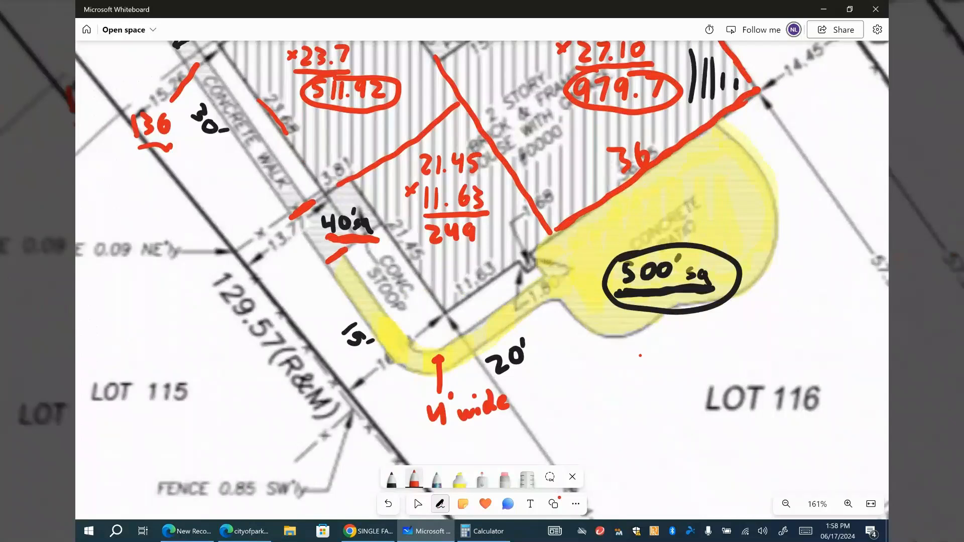
left_click(505, 480)
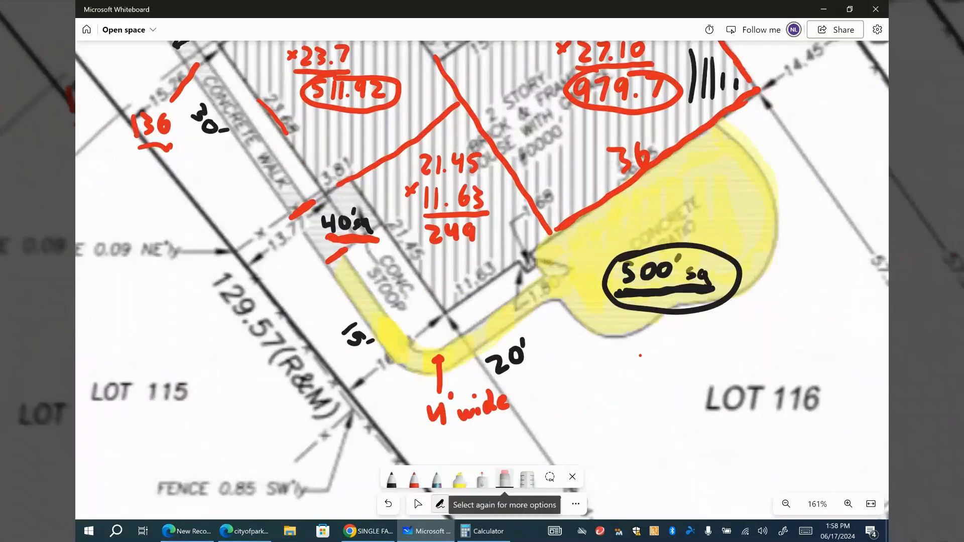
left_click_drag(460, 413, 503, 407)
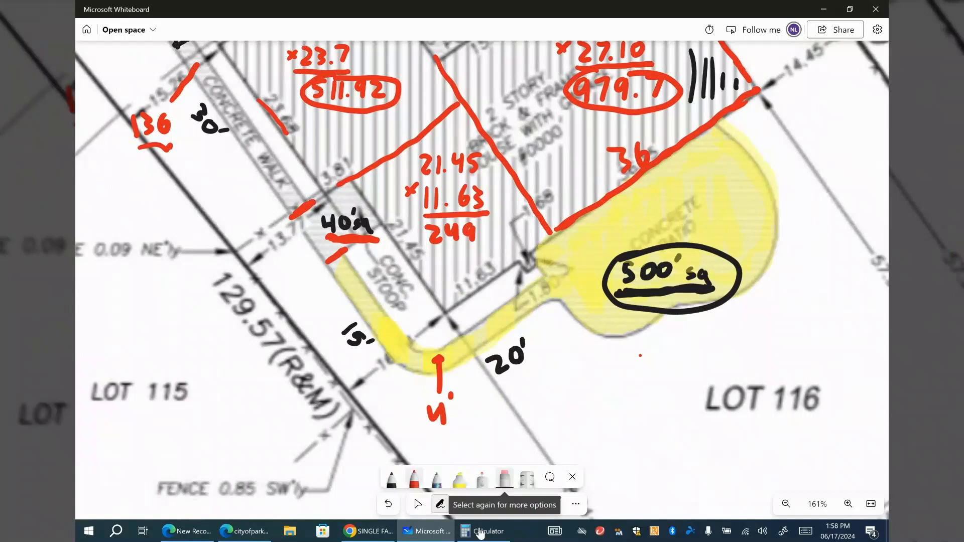
- Mark the 20' and 15' lengths of the highlighted walkway with red lines and add a tick at the 4' label
scroll(567, 318, "down", 2)
scroll(567, 318, "down", 1)
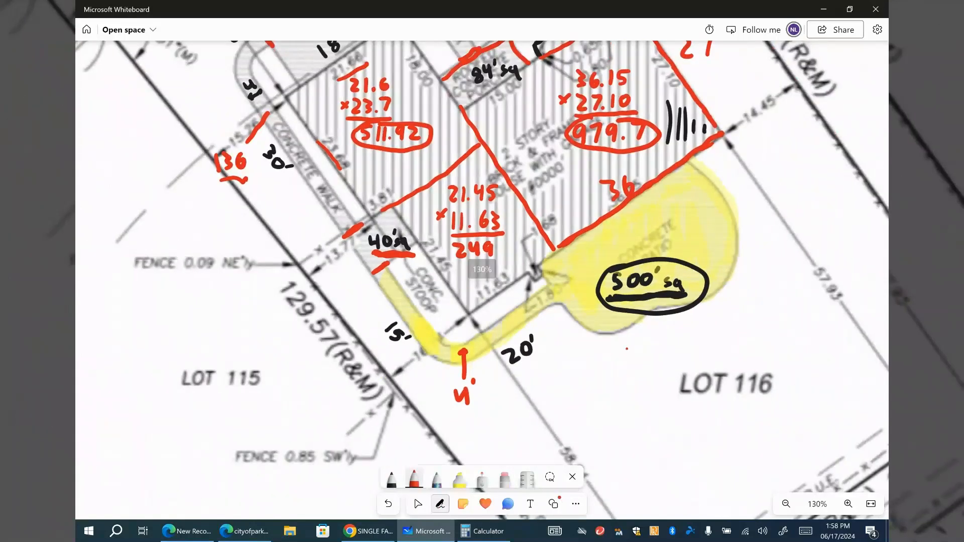
left_click_drag(485, 360, 503, 350)
left_click_drag(451, 383, 458, 375)
left_click_drag(503, 350, 545, 321)
left_click(372, 287)
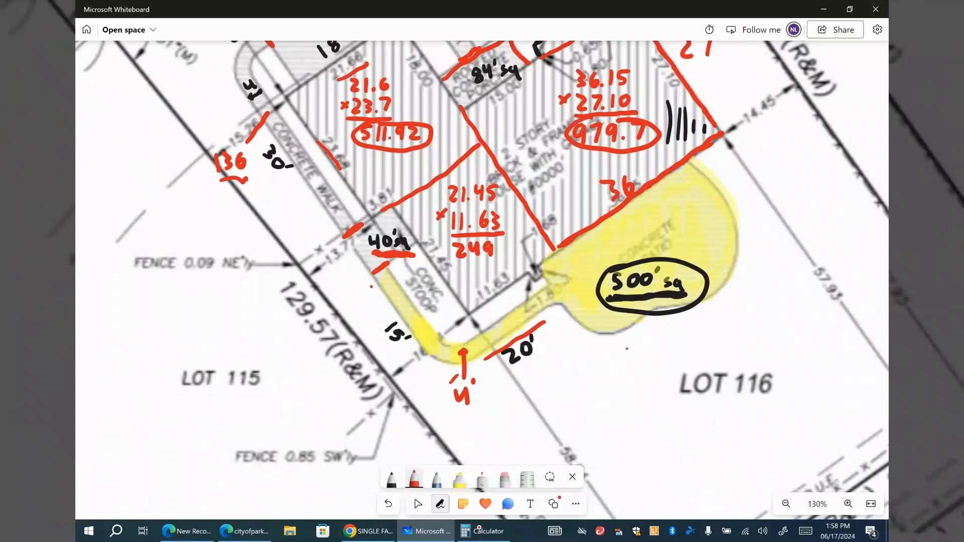
left_click_drag(372, 287, 389, 312)
left_click_drag(411, 345, 428, 365)
- Write the multiplication 20 × 4 = 80 in red beside the 20' section of the highlighted walkway
mouse_move(543, 380)
left_mouse_down()
mouse_move(559, 396)
mouse_move(576, 372)
left_mouse_up()
left_click_drag(541, 407, 555, 419)
mouse_move(556, 405)
left_mouse_down()
mouse_move(540, 419)
mouse_move(581, 415)
left_mouse_up()
left_click_drag(581, 405, 579, 423)
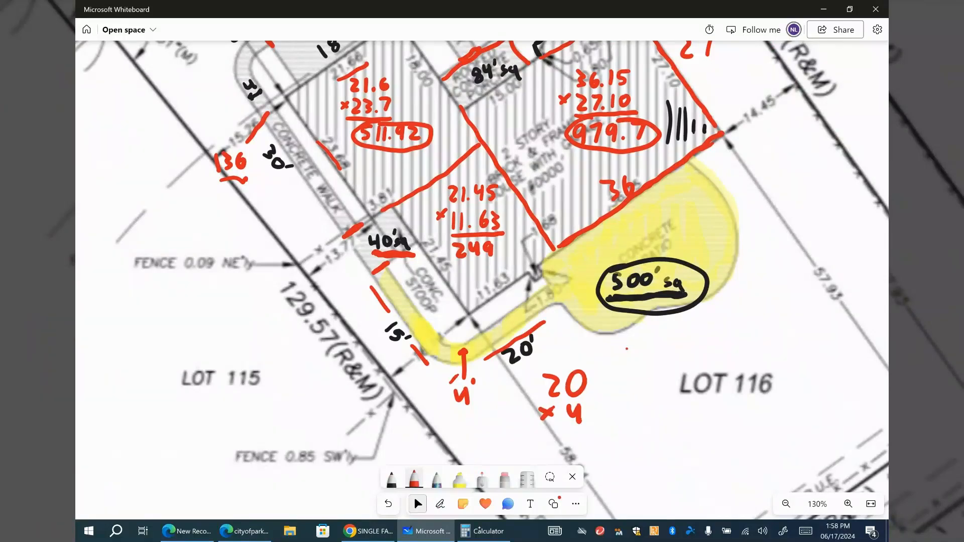
scroll(483, 280, "down", 2)
mouse_move(570, 361)
left_mouse_down()
mouse_move(606, 358)
mouse_move(588, 377)
left_mouse_up()
left_click_drag(605, 372, 603, 375)
- Outline the 20' and 15' sections of the highlighted walkway in red and label the 15' section's width 4'
mouse_move(476, 296)
left_mouse_down()
mouse_move(488, 312)
mouse_move(555, 266)
mouse_move(574, 234)
left_mouse_up()
left_click_drag(485, 311, 574, 234)
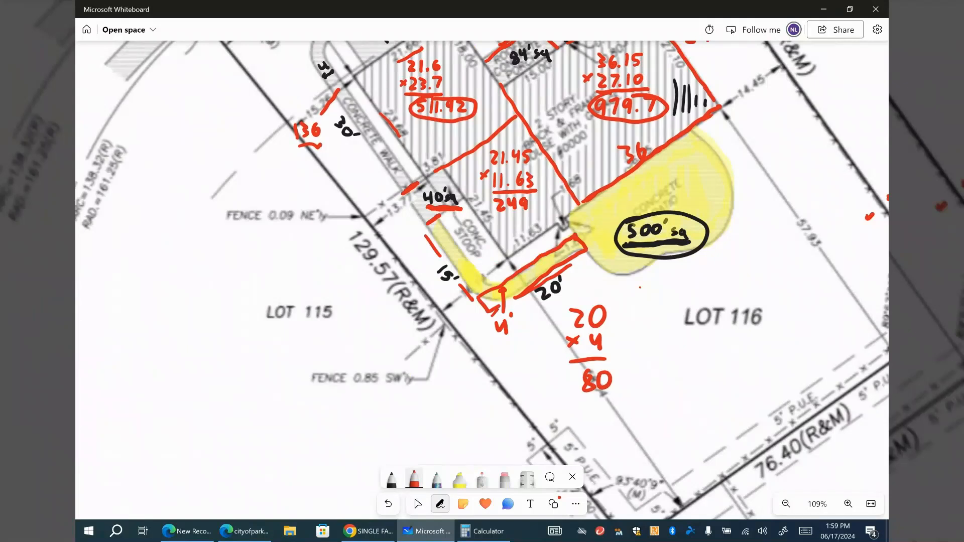
left_click_drag(426, 231, 473, 300)
left_click_drag(441, 217, 489, 292)
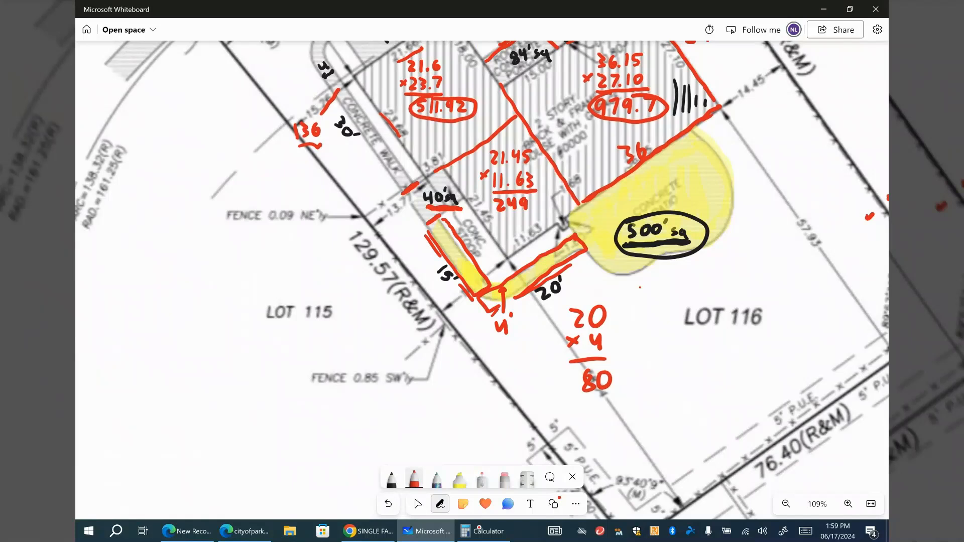
left_click_drag(429, 231, 444, 220)
mouse_move(467, 310)
left_mouse_down()
mouse_move(473, 327)
mouse_move(478, 315)
left_mouse_up()
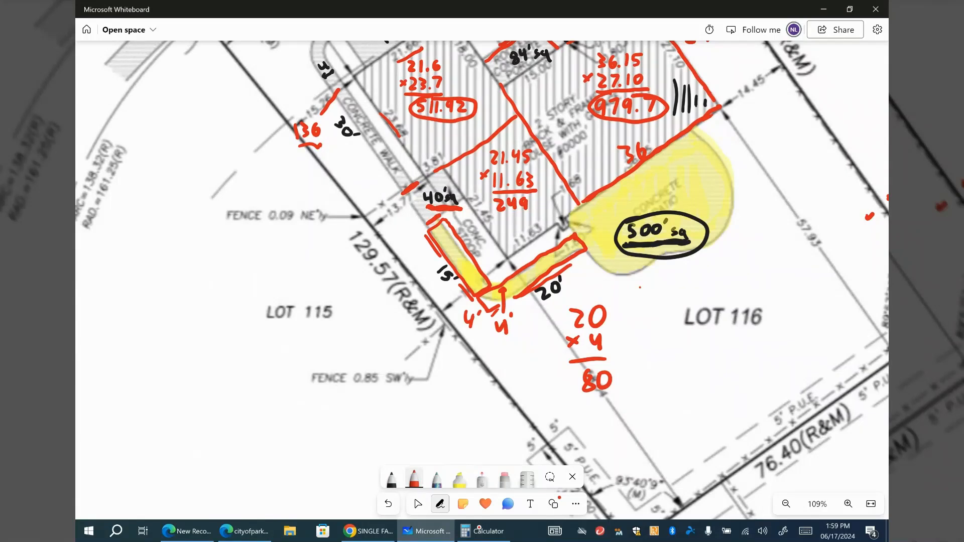
- Mark the length beside the highlighted walkway's 15' section with a red dimension line and label it 11'
left_click_drag(402, 252, 448, 316)
left_click_drag(399, 254, 411, 248)
left_click_drag(445, 316, 455, 309)
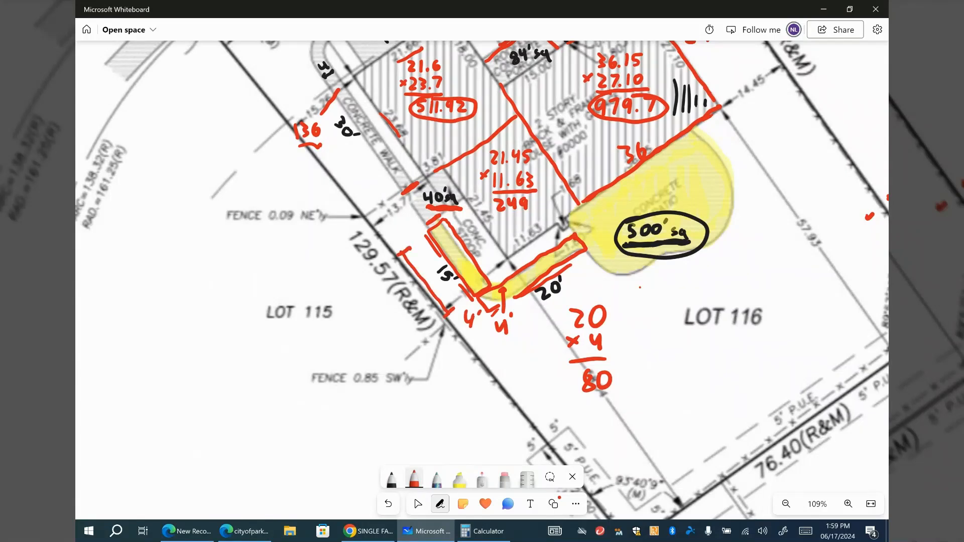
left_click_drag(400, 288, 405, 302)
left_click_drag(413, 286, 411, 293)
- Write the multiplication 11 × 4 = 44 in red beside the 20 × 4 calculation
left_click_drag(657, 305, 655, 326)
left_click_drag(666, 303, 664, 321)
left_click_drag(641, 341, 643, 347)
left_click_drag(658, 335, 668, 343)
left_click_drag(668, 335, 679, 354)
mouse_move(649, 371)
left_mouse_down()
mouse_move(660, 371)
mouse_move(660, 391)
left_mouse_up()
left_click_drag(671, 371, 682, 381)
left_click_drag(679, 370, 678, 389)
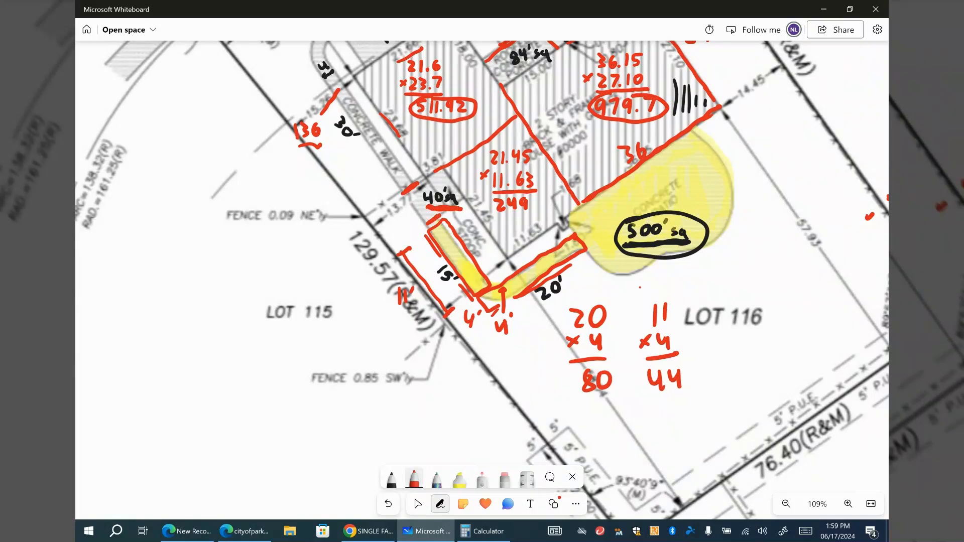
- Write and underline the combined walkway area 124 in red, and hatch both outlined walkway sections
left_click_drag(624, 409, 624, 434)
mouse_move(634, 415)
left_mouse_down()
mouse_move(651, 432)
mouse_move(668, 423)
left_mouse_up()
mouse_move(665, 411)
left_mouse_down()
mouse_move(664, 434)
mouse_move(674, 435)
left_mouse_up()
left_click_drag(442, 233, 442, 254)
mouse_move(451, 231)
left_mouse_down()
mouse_move(447, 254)
mouse_move(481, 292)
left_mouse_up()
mouse_move(490, 291)
left_mouse_down()
mouse_move(497, 305)
mouse_move(568, 252)
left_mouse_up()
- Write 124 in red as the New Side Walkway amount in the Impervious list
scroll(483, 280, "down", 5)
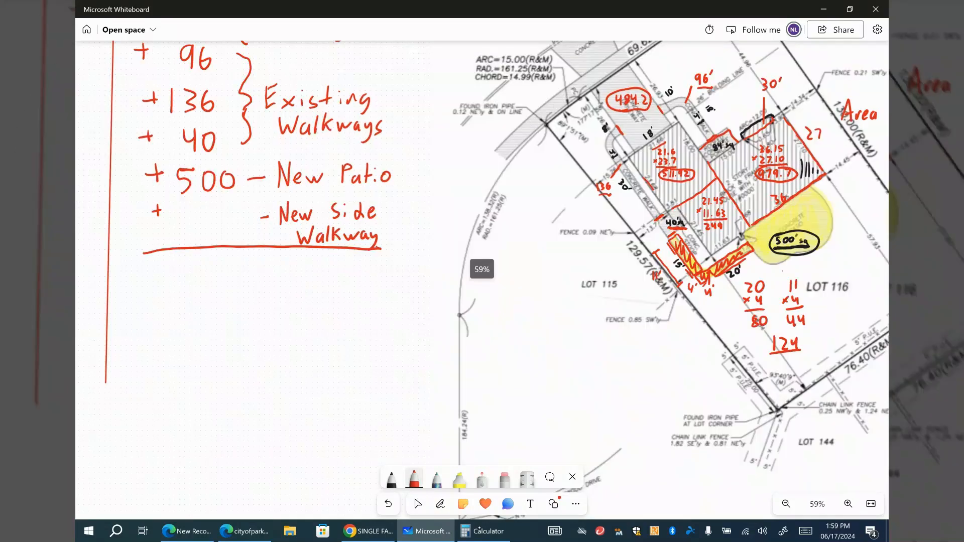
left_click_drag(452, 281, 684, 319)
left_click_drag(414, 241, 410, 264)
left_click_drag(424, 244, 440, 264)
left_click_drag(447, 244, 457, 256)
mouse_move(454, 245)
left_mouse_down()
mouse_move(454, 264)
mouse_move(503, 289)
left_mouse_up()
- Switch to Calculator and add the impervious areas 484 + 96 + 136 + 40 + 500 + 124
scroll(482, 280, "down", 3)
left_click(484, 531)
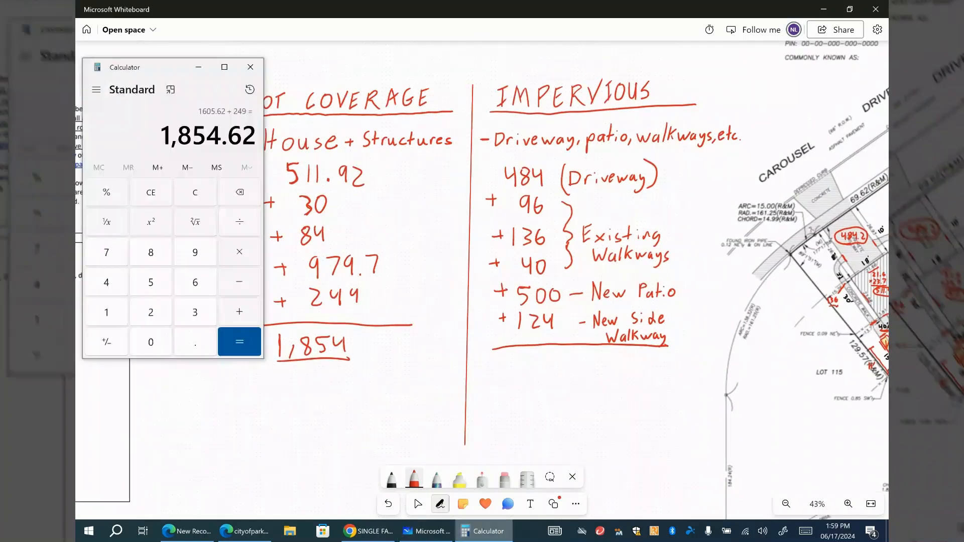
key("Escape")
type("4")
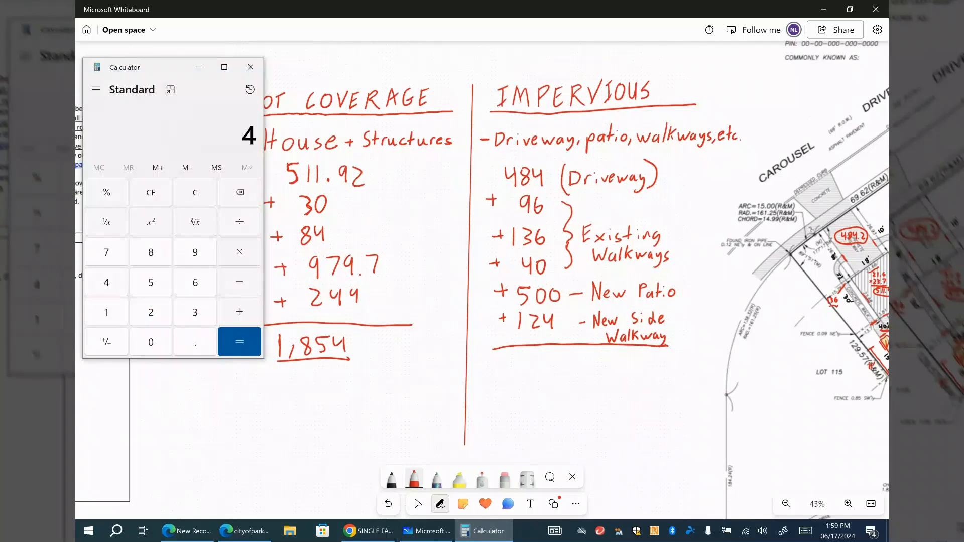
type("84")
key("plus")
type("96")
key("plus")
type("136")
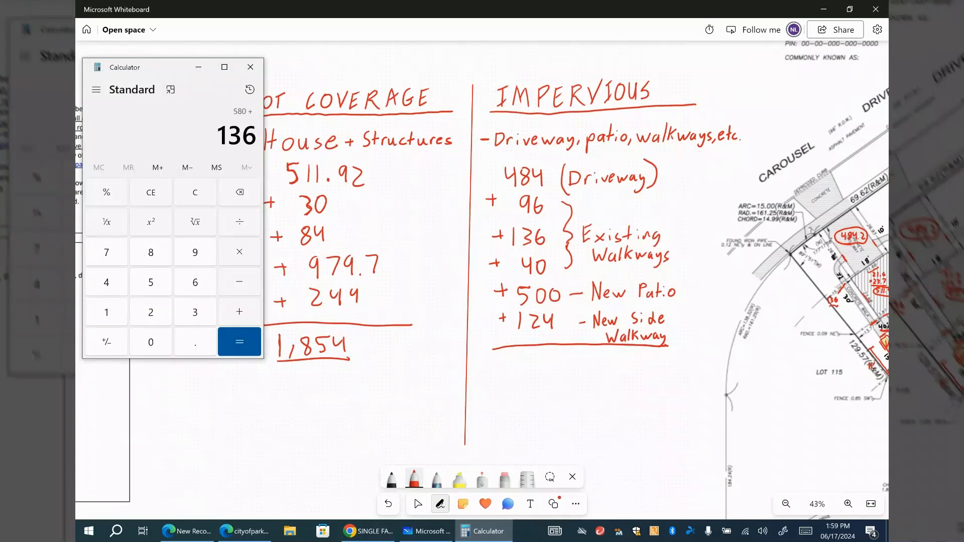
key("plus")
type("40")
key("plus")
type("500")
key("plus")
type("124")
key("Return")
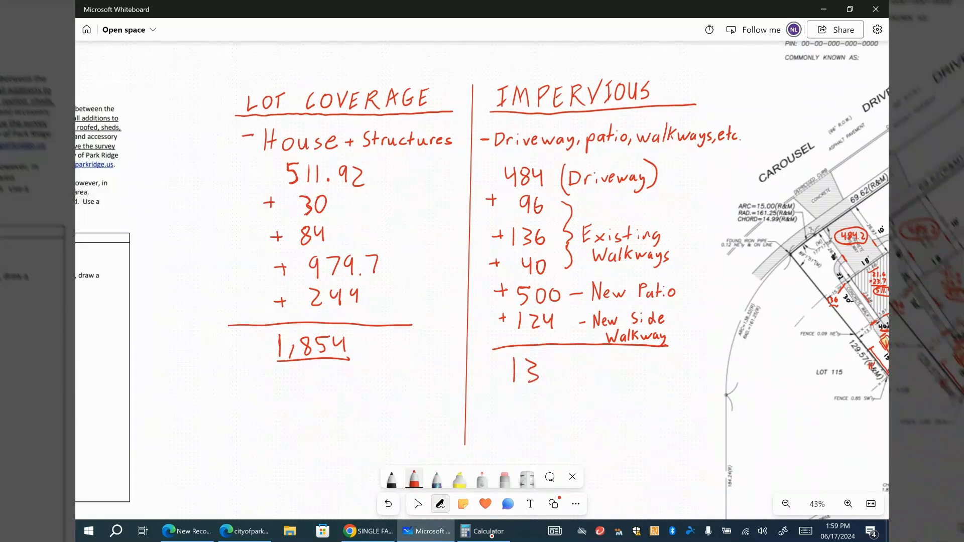
- Finish writing the 1380 total beneath the Impervious list and enter 1,380 in the table's Area of Impervious Surface row
left_click_drag(556, 360, 551, 360)
left_click_drag(569, 360, 566, 361)
left_click_drag(311, 312, 651, 310)
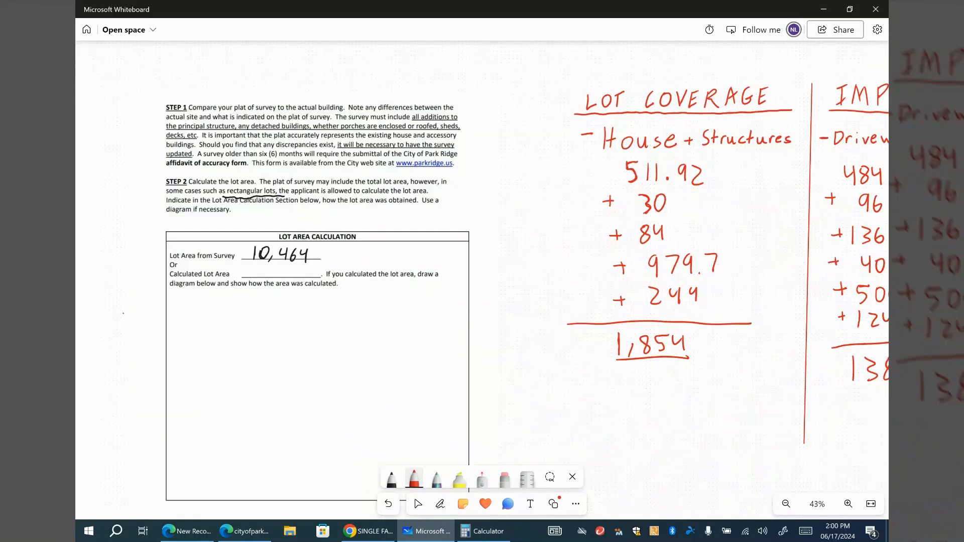
left_click_drag(311, 312, 635, 312)
left_click_drag(311, 312, 469, 186)
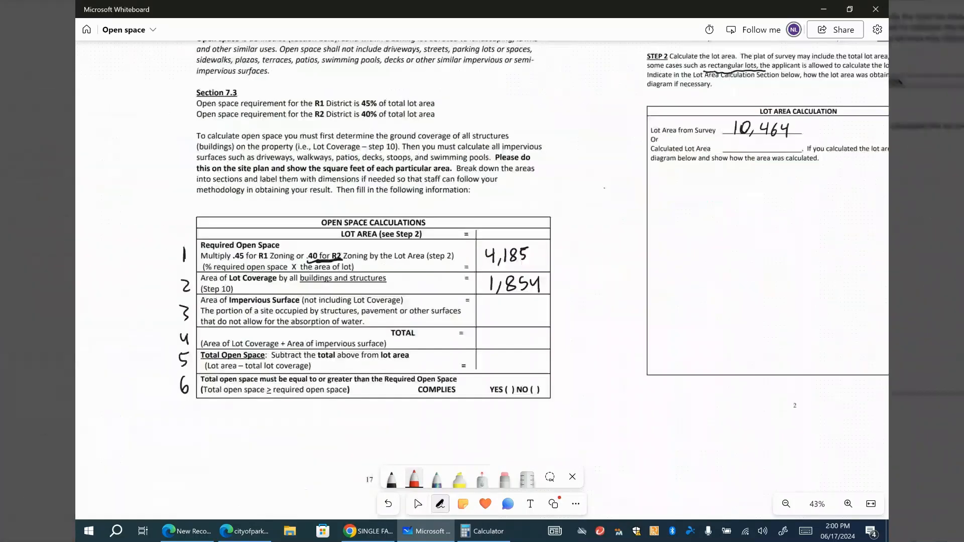
left_click_drag(490, 302, 489, 320)
mouse_move(499, 315)
left_mouse_down()
mouse_move(497, 325)
mouse_move(506, 319)
left_mouse_up()
left_click_drag(524, 304, 523, 304)
left_click_drag(538, 302, 536, 303)
- Draw a red plus sign beside the table's lot coverage and impervious surface values
scroll(642, 300, "down", 2)
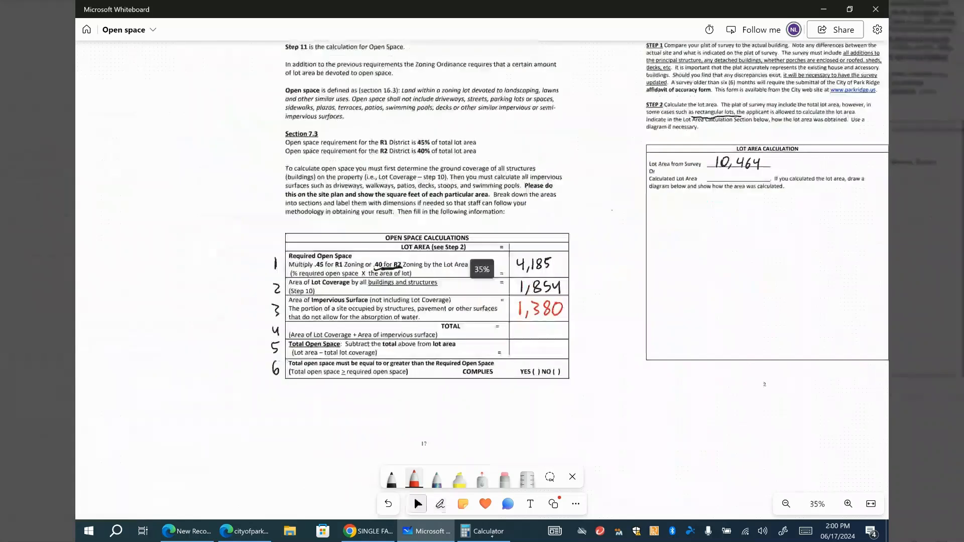
scroll(639, 300, "up", 2)
scroll(343, 279, "up", 3)
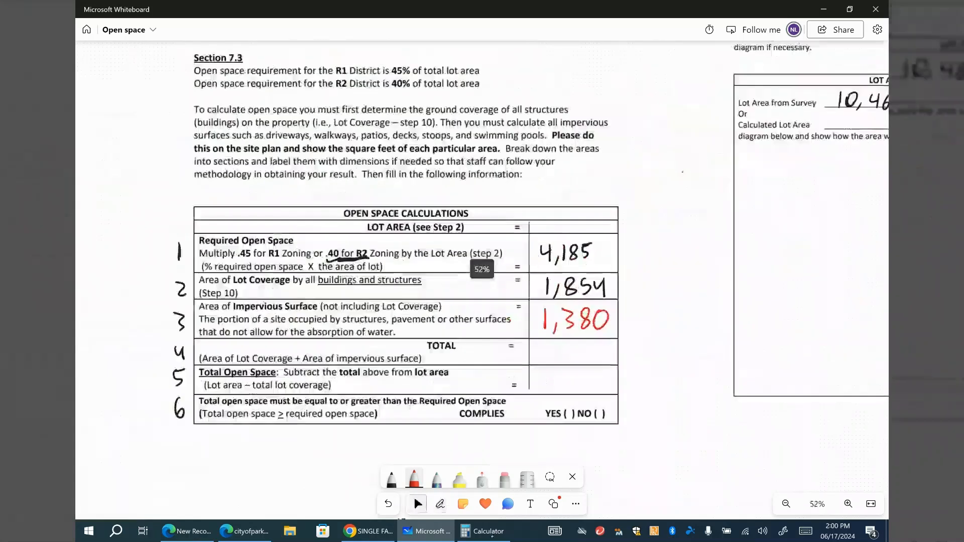
scroll(622, 281, "up", 1)
left_click_drag(633, 295, 633, 314)
left_click_drag(623, 305, 644, 303)
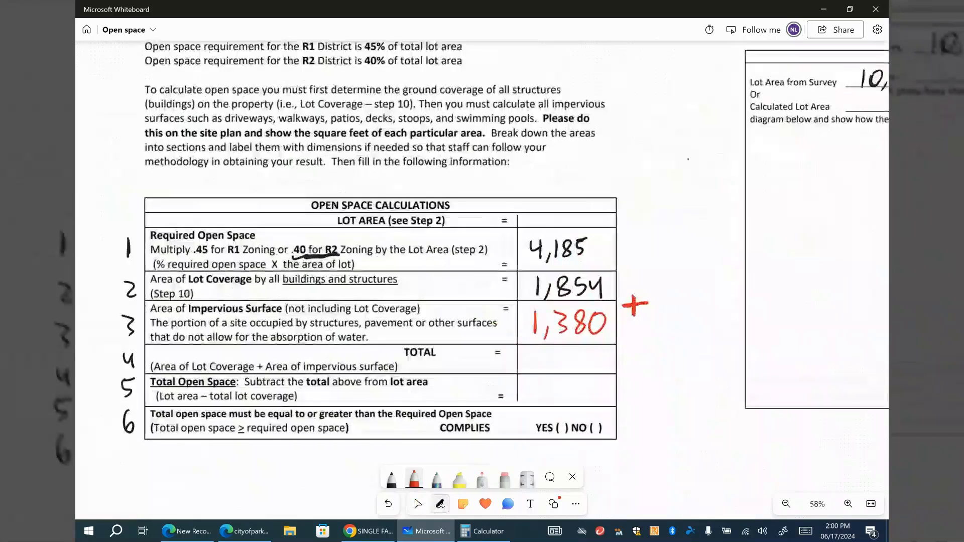
- Switch to Calculator and add the lot coverage and impervious areas, 1854 + 1380
left_click(483, 531)
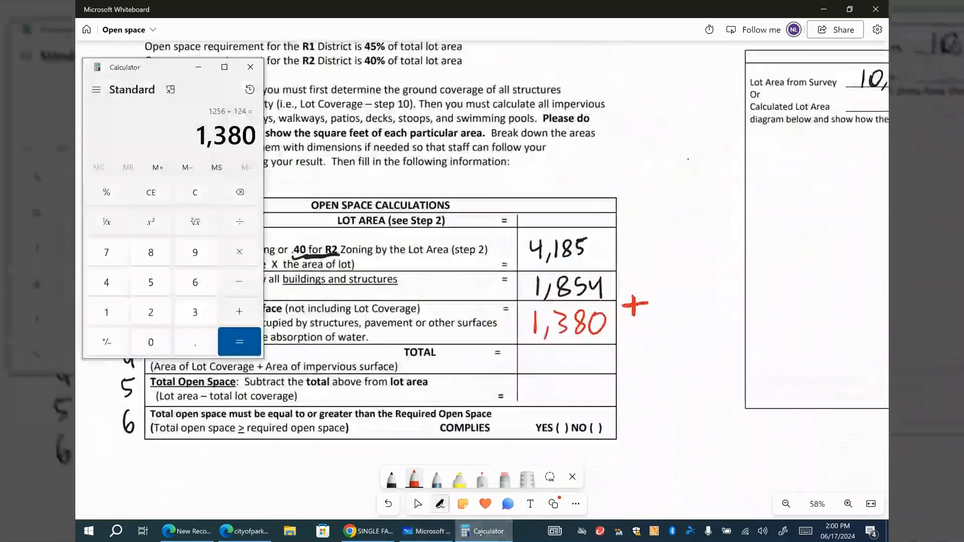
key("Escape")
type("1,8")
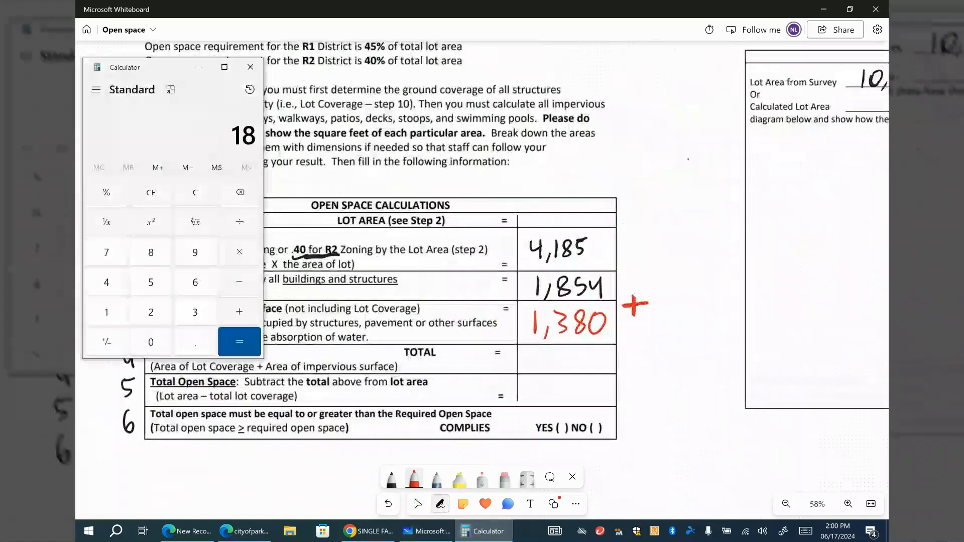
type("54")
key("plus")
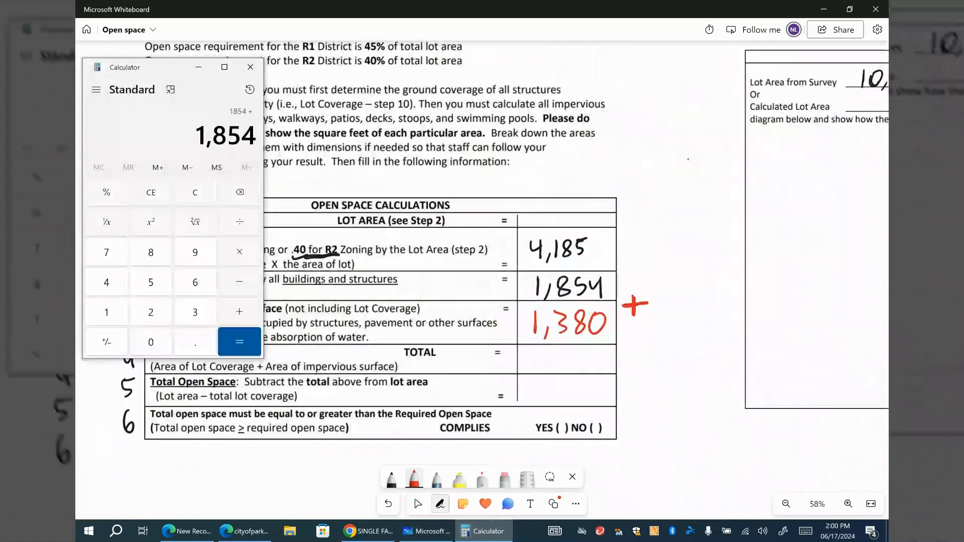
type("1380")
key("Return")
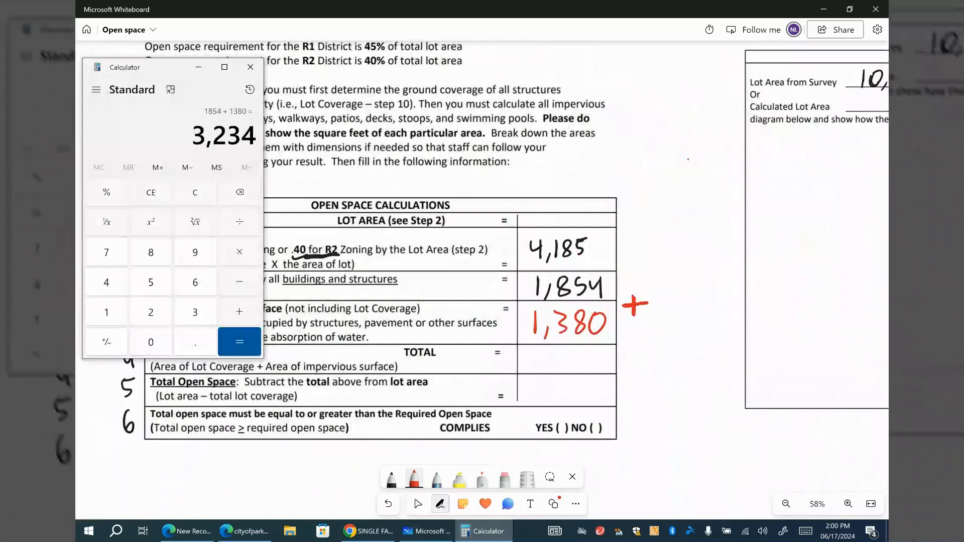
- Write 3,234 in black in the TOTAL row of the Open Space Calculations table
left_click(392, 479)
left_click_drag(530, 351, 532, 362)
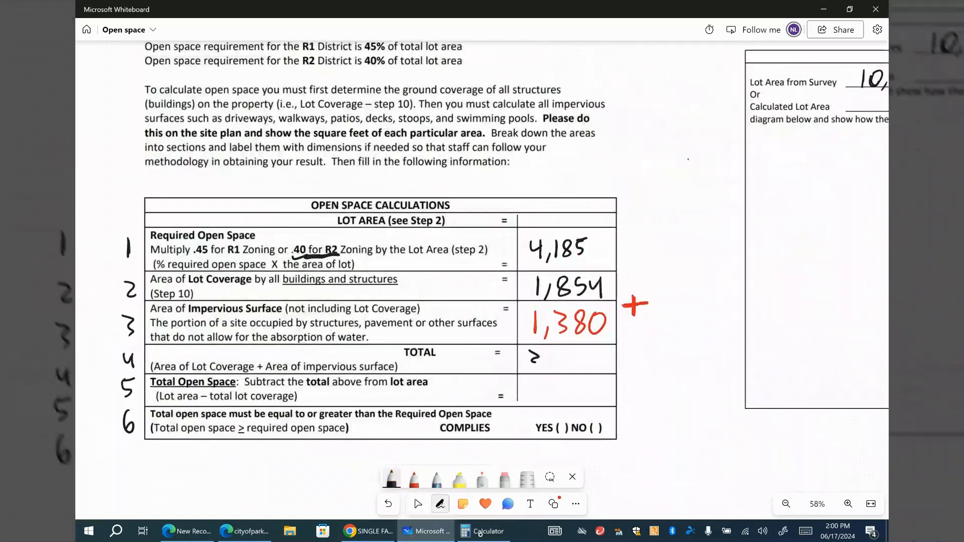
left_click(480, 532)
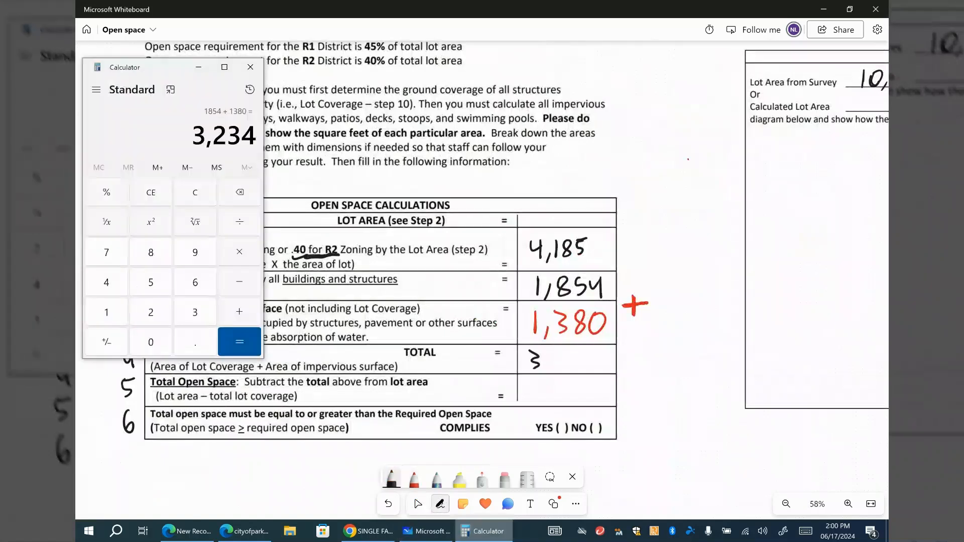
left_click_drag(546, 363, 543, 370)
left_click_drag(553, 356, 569, 370)
left_click_drag(582, 353, 589, 370)
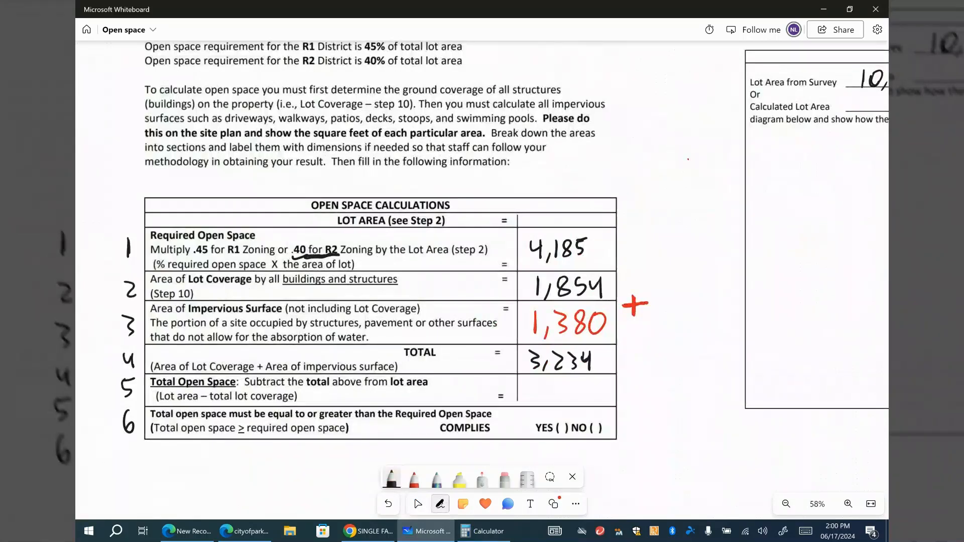
- Underline the 3,234 value in the table's TOTAL row in black
scroll(678, 316, "down", 3)
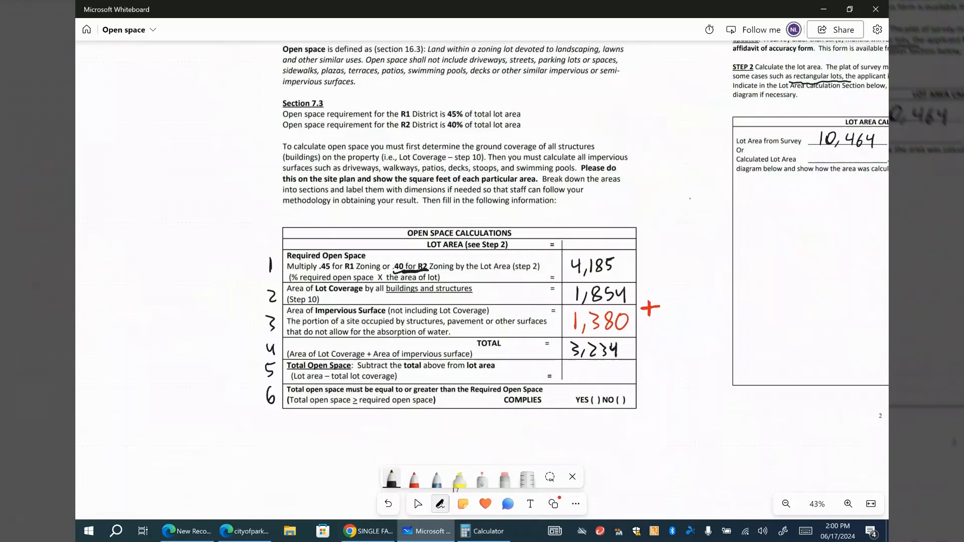
scroll(648, 281, "up", 3)
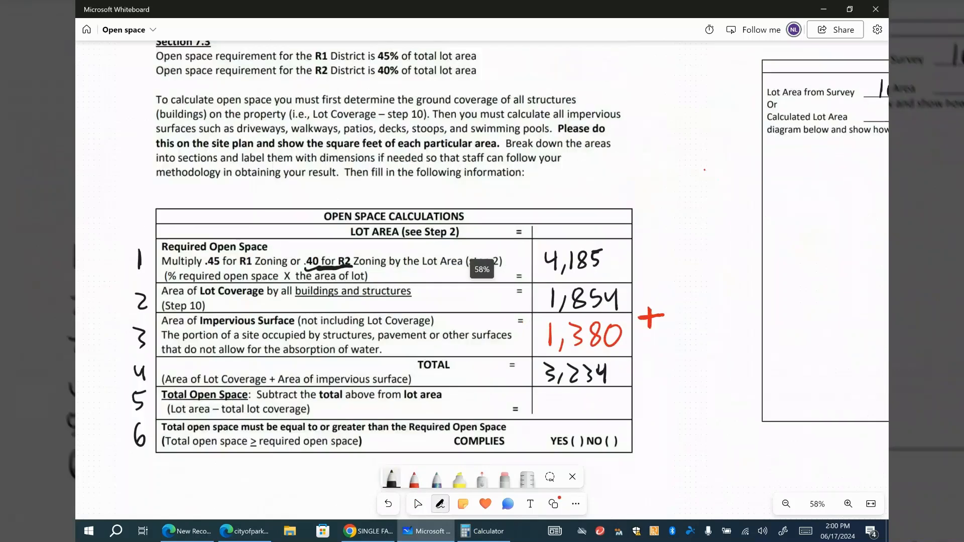
left_click_drag(424, 311, 481, 270)
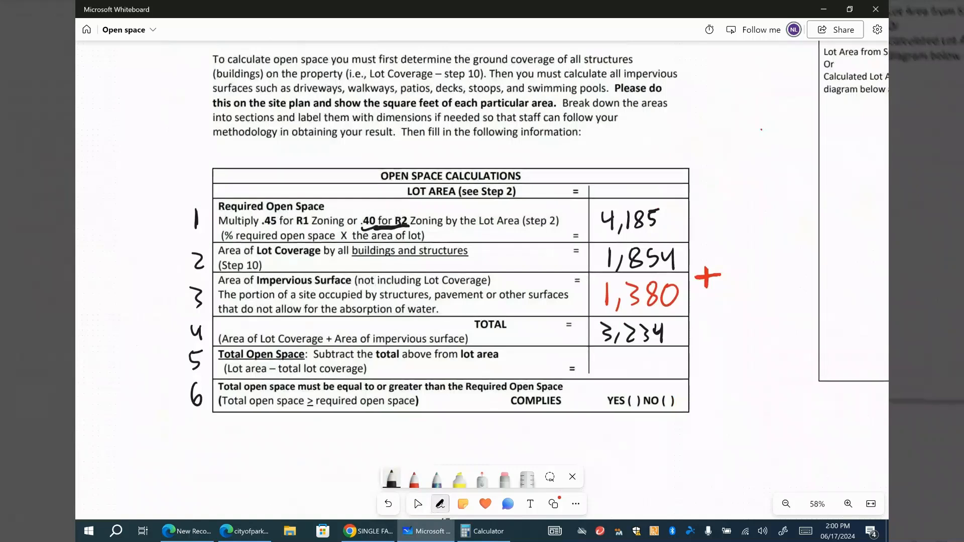
left_click_drag(601, 346, 669, 345)
- Write the subtraction 10,464 − 3,234 in black below the Lot Area Calculation box
left_click(417, 504)
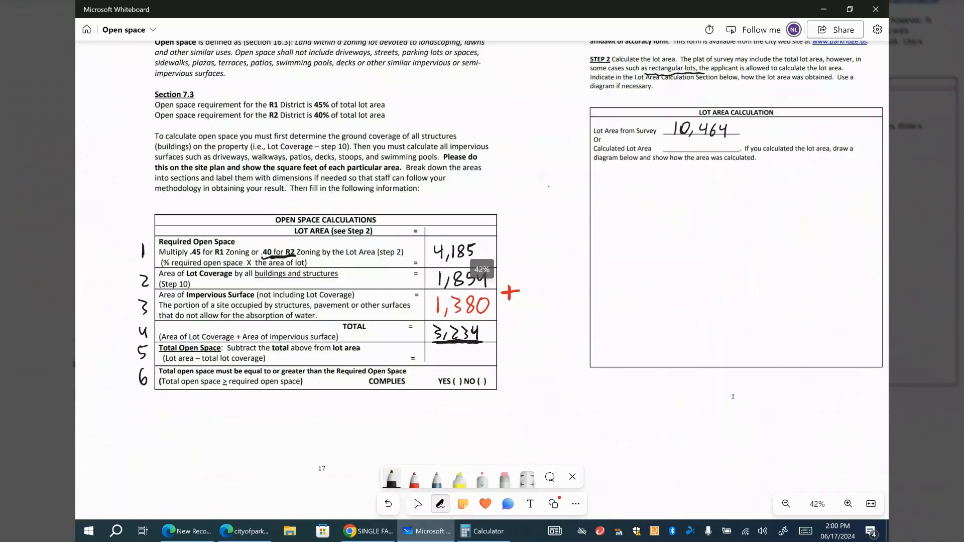
scroll(646, 311, "down", 3)
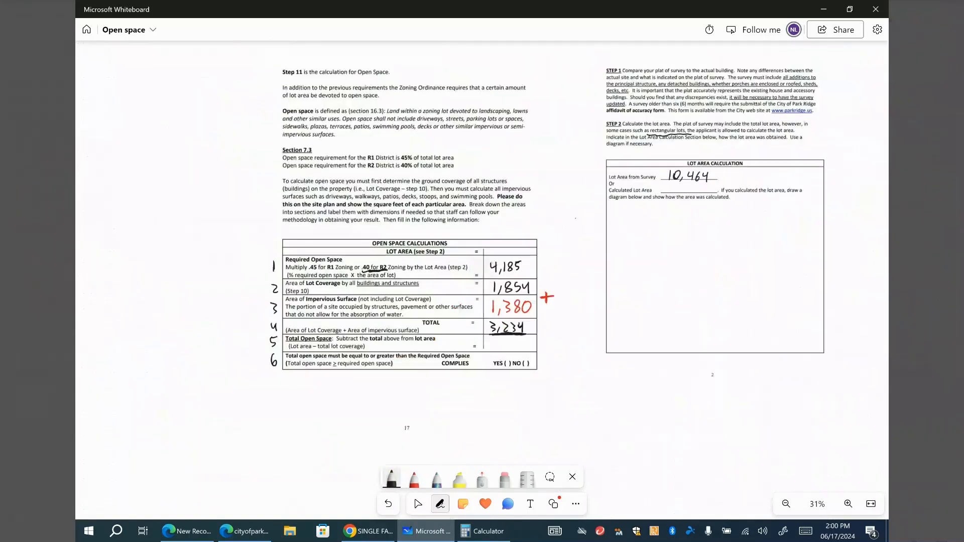
left_click(483, 532)
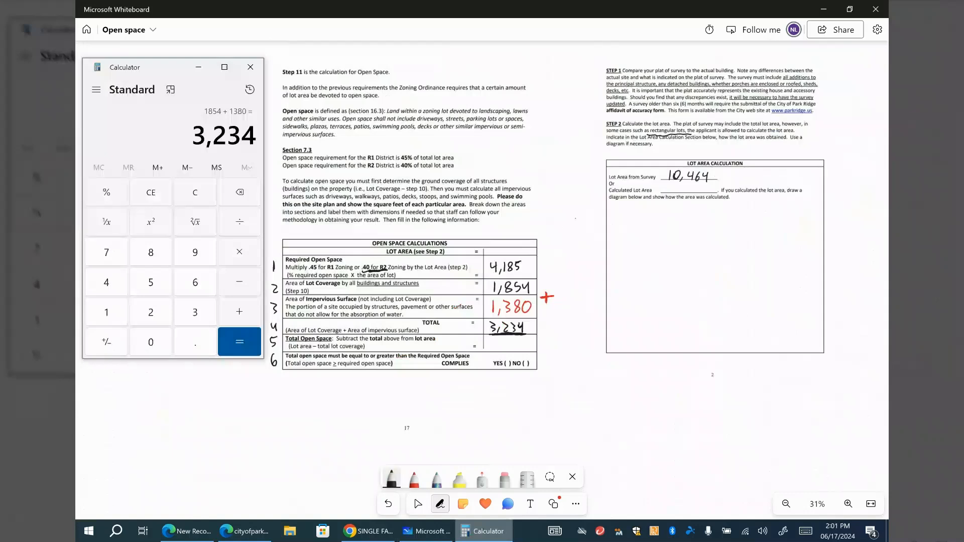
left_click_drag(587, 367, 585, 384)
mouse_move(596, 369)
left_mouse_down()
mouse_move(595, 383)
mouse_move(597, 365)
left_mouse_up()
mouse_move(620, 381)
left_mouse_down()
mouse_move(611, 390)
mouse_move(634, 387)
left_mouse_up()
mouse_move(649, 368)
left_mouse_down()
mouse_move(642, 378)
mouse_move(663, 384)
left_mouse_up()
left_click_drag(574, 408, 603, 416)
left_click_drag(619, 410, 616, 419)
left_click_drag(629, 398, 645, 408)
left_click_drag(650, 397, 653, 409)
left_click_drag(666, 396, 669, 410)
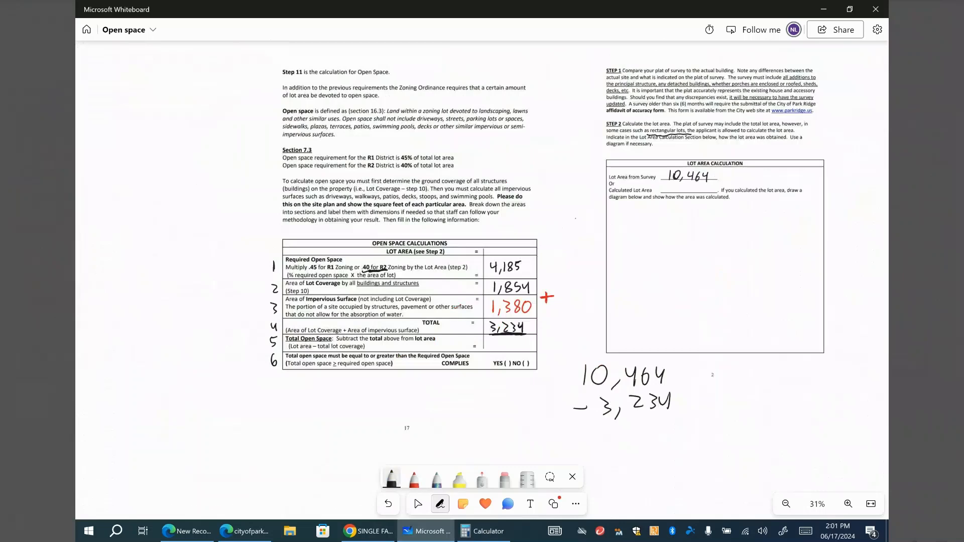
- Switch to Calculator and subtract the total coverage from the lot area, 10464 − 3234
left_click(483, 531)
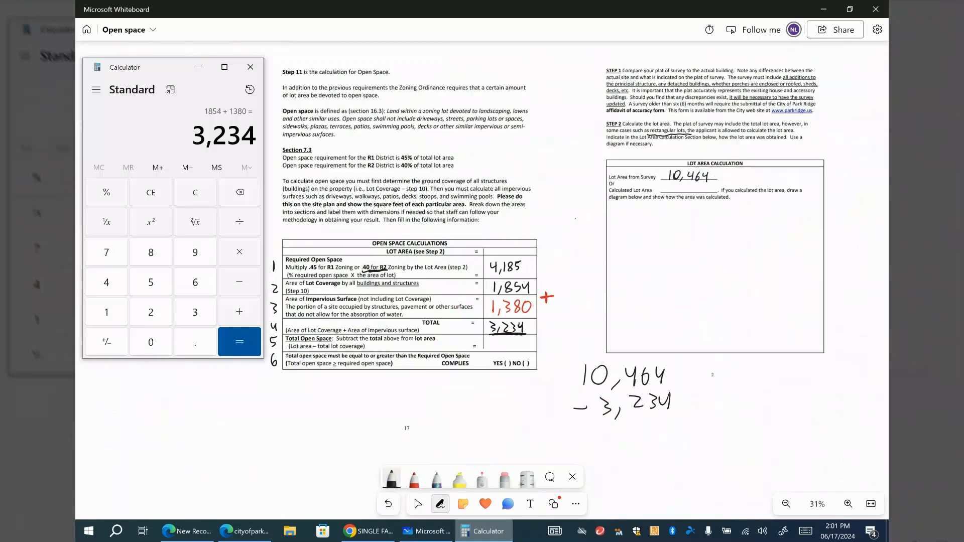
key("Escape")
type("10")
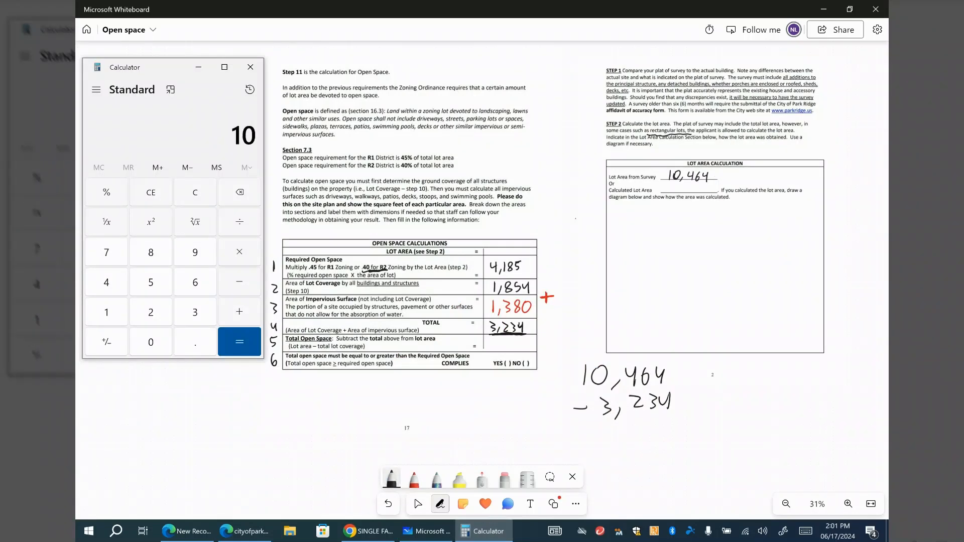
type("46")
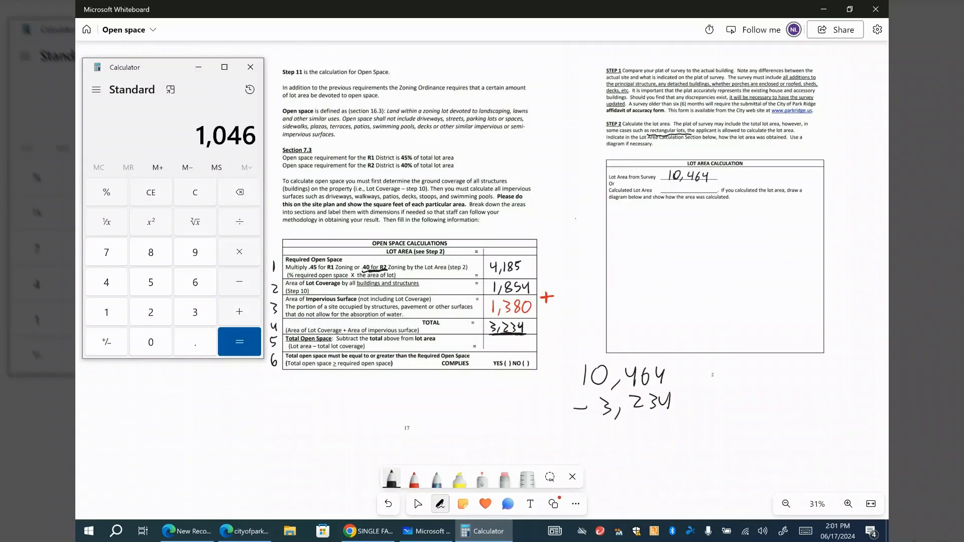
type("4 - ")
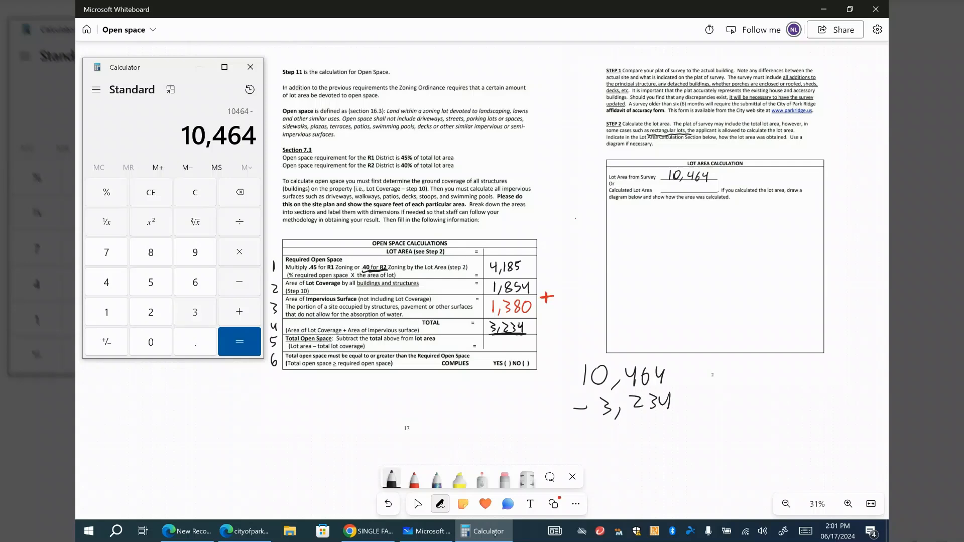
type("323")
type("4")
key("Return")
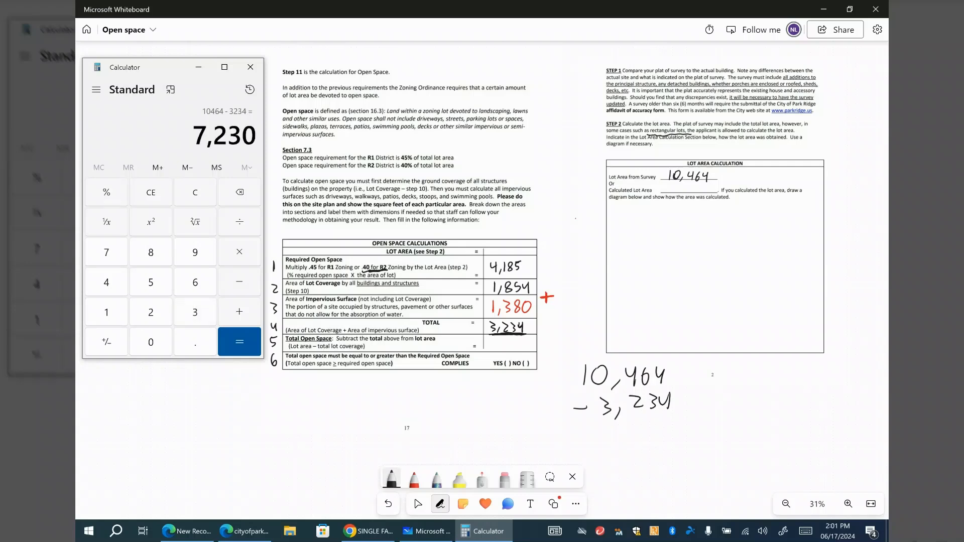
- Write 7,230 in black in the table's Total Open Space row
scroll(522, 337, "up", 5)
scroll(520, 338, "up", 2)
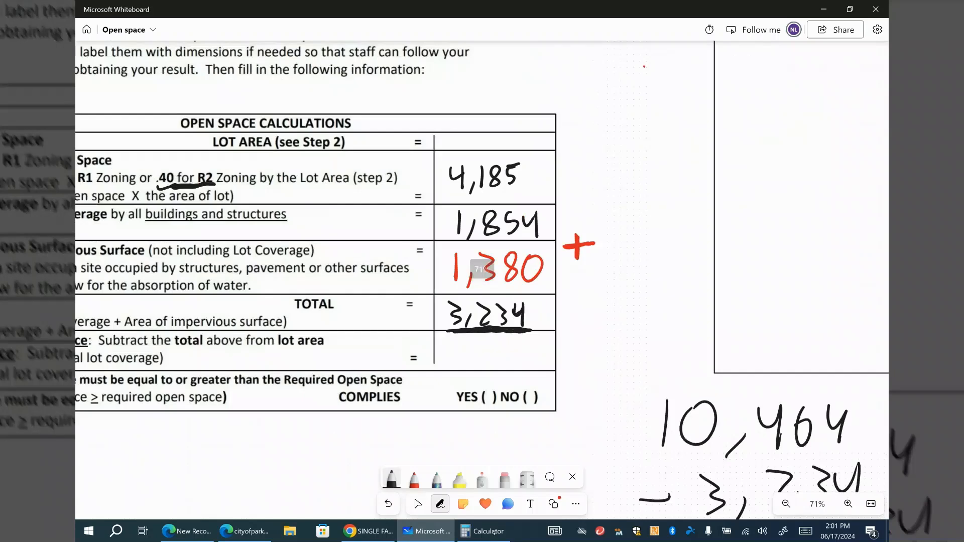
left_click(494, 534)
left_click(495, 532)
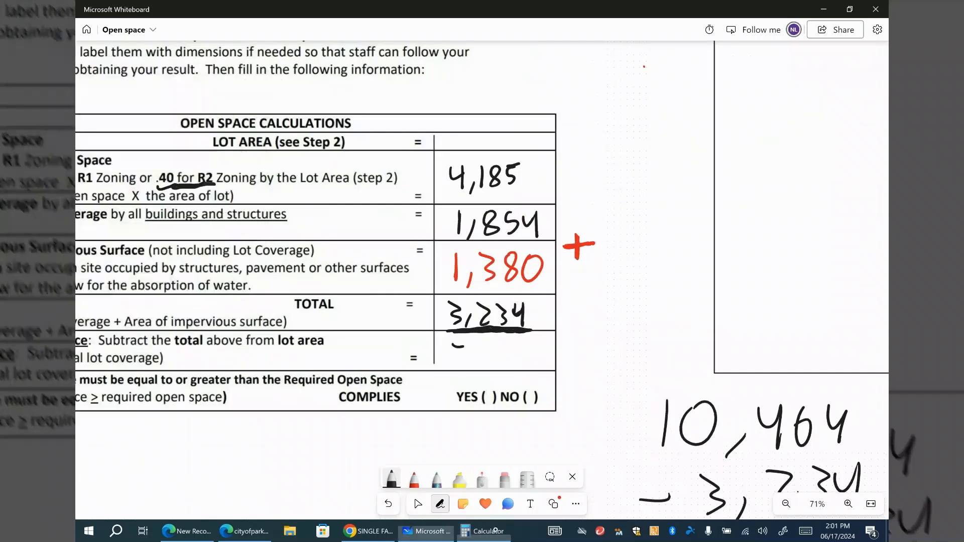
left_click_drag(463, 346, 460, 361)
left_click_drag(479, 354, 474, 366)
left_click_drag(487, 347, 498, 359)
left_click_drag(504, 347, 505, 363)
mouse_move(524, 343)
left_mouse_down()
mouse_move(520, 358)
mouse_move(523, 348)
left_mouse_up()
- Circle the 7,230 value in the Total Open Space row in black
scroll(572, 289, "down", 5)
scroll(576, 286, "down", 1)
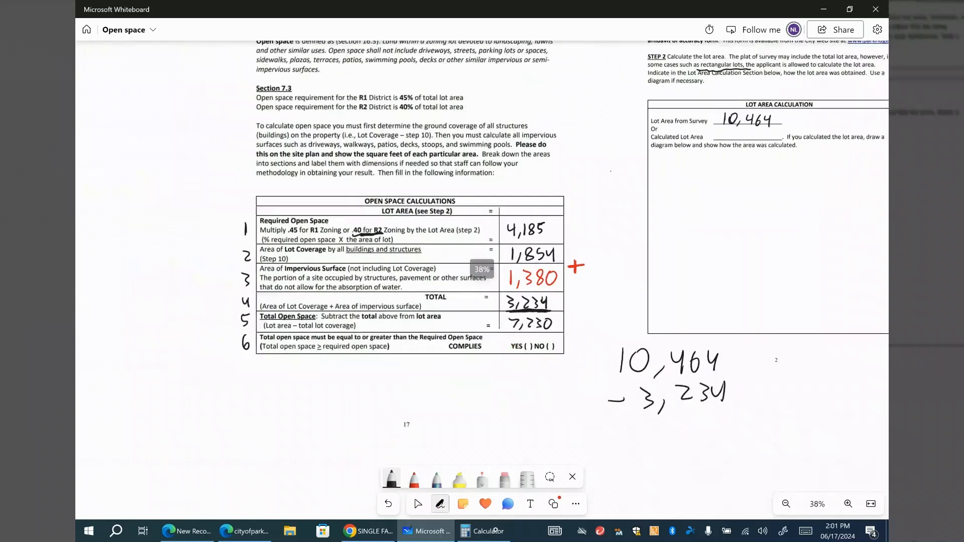
left_click_drag(510, 316, 518, 315)
left_click(496, 531)
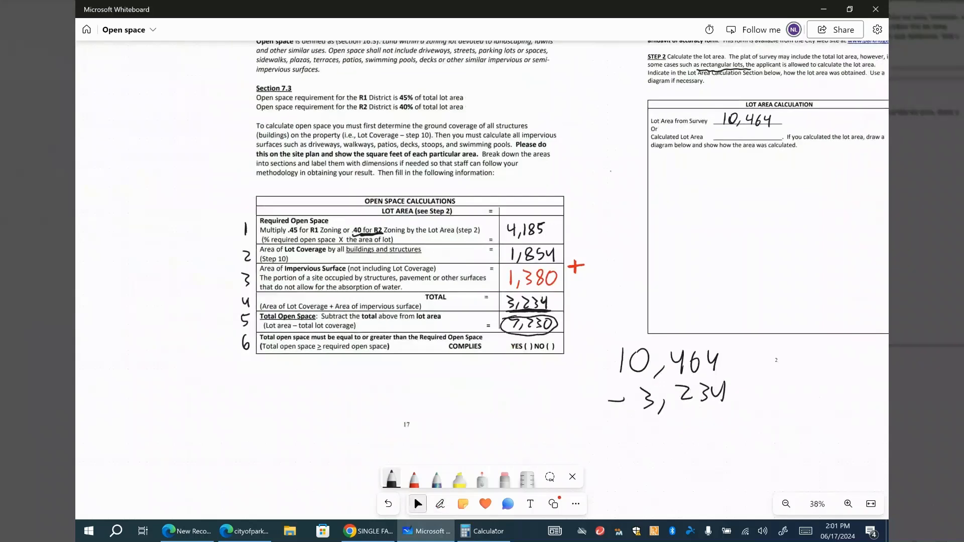
- Write the comparison 7,230 > 4,185 in black below the handwritten lot area subtraction
scroll(638, 294, "down", 2)
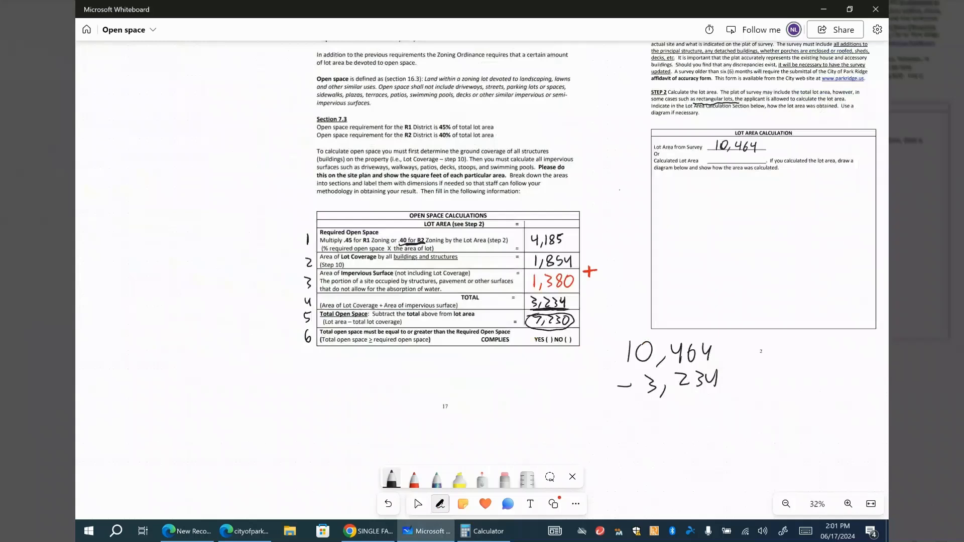
left_click_drag(535, 405, 548, 427)
left_click_drag(561, 421, 555, 432)
left_click_drag(568, 408, 581, 424)
mouse_move(587, 407)
left_mouse_down()
mouse_move(587, 423)
mouse_move(603, 406)
left_mouse_up()
mouse_move(621, 415)
left_mouse_down()
mouse_move(629, 415)
mouse_move(620, 421)
left_mouse_up()
left_click_drag(678, 427, 549, 383)
mouse_move(559, 376)
left_mouse_down()
mouse_move(556, 386)
mouse_move(565, 382)
left_mouse_up()
left_click_drag(582, 363, 589, 379)
left_click_drag(590, 362, 600, 361)
- Underline 4,185 in the handwritten comparison three times in black
left_click_drag(540, 387, 598, 386)
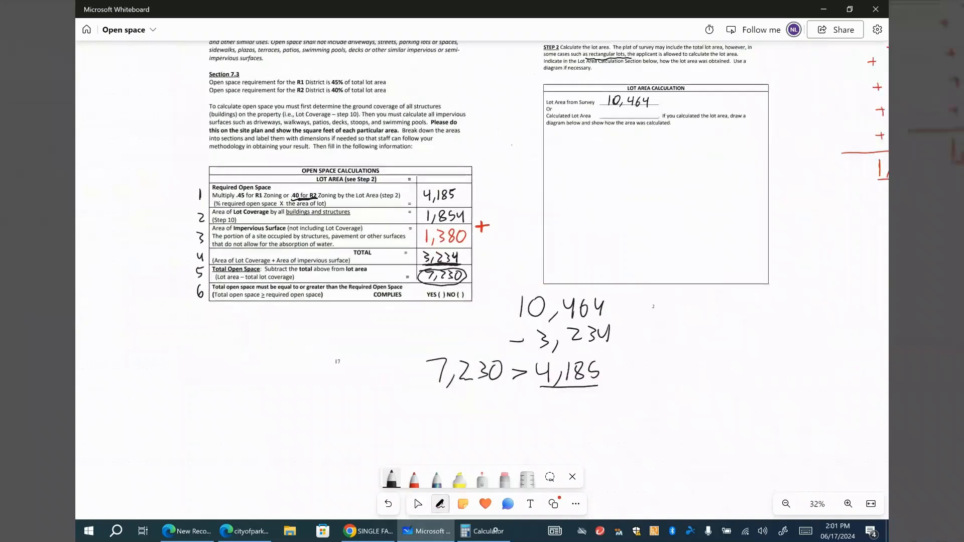
left_click_drag(542, 394, 604, 392)
left_click_drag(543, 400, 606, 402)
- Tick YES in black in the Complies row of the Open Space Calculations table
scroll(457, 287, "up", 5)
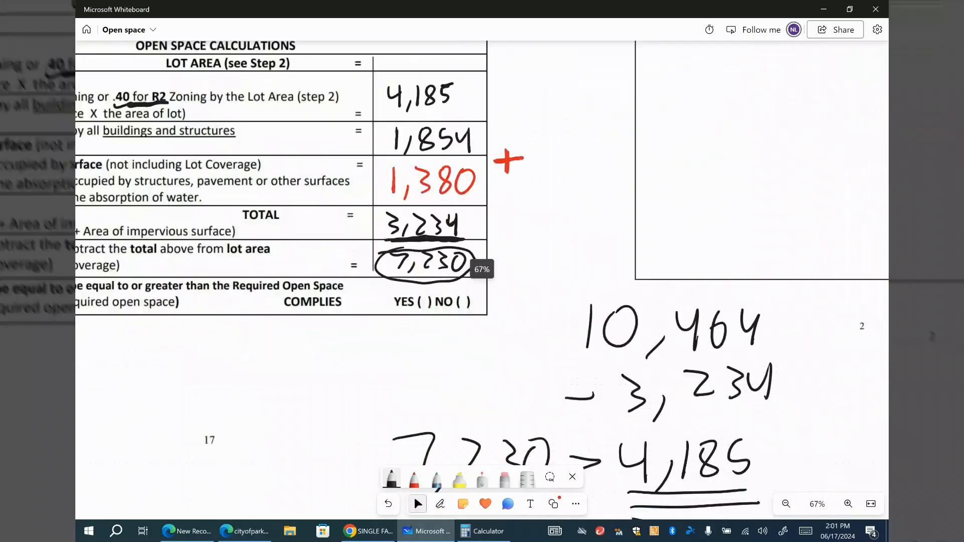
scroll(465, 279, "up", 1)
left_click_drag(419, 300, 443, 284)
- Draw black boxes around the whole Open Space Calculations table and around the 10,464 entry in the Lot Area Calculation form
scroll(673, 373, "down", 5)
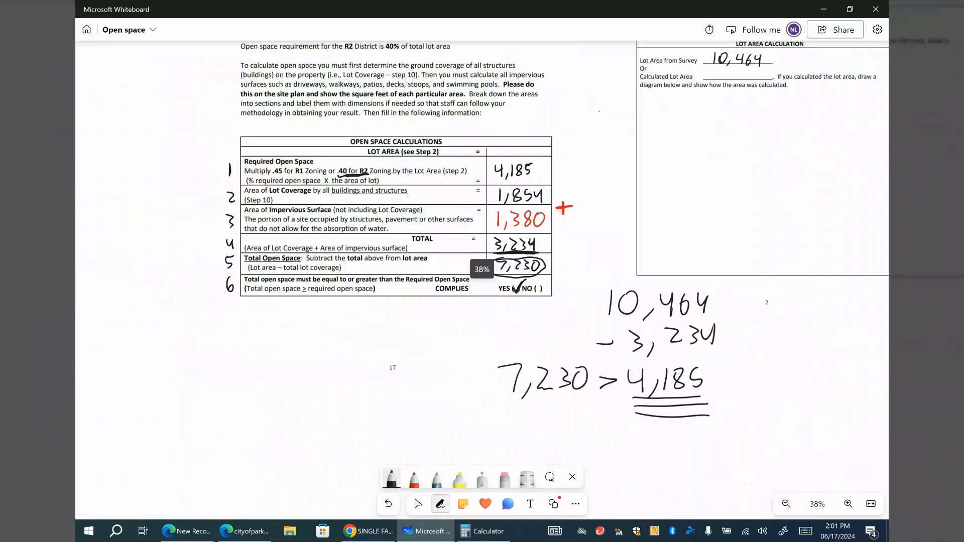
scroll(461, 405, "down", 1)
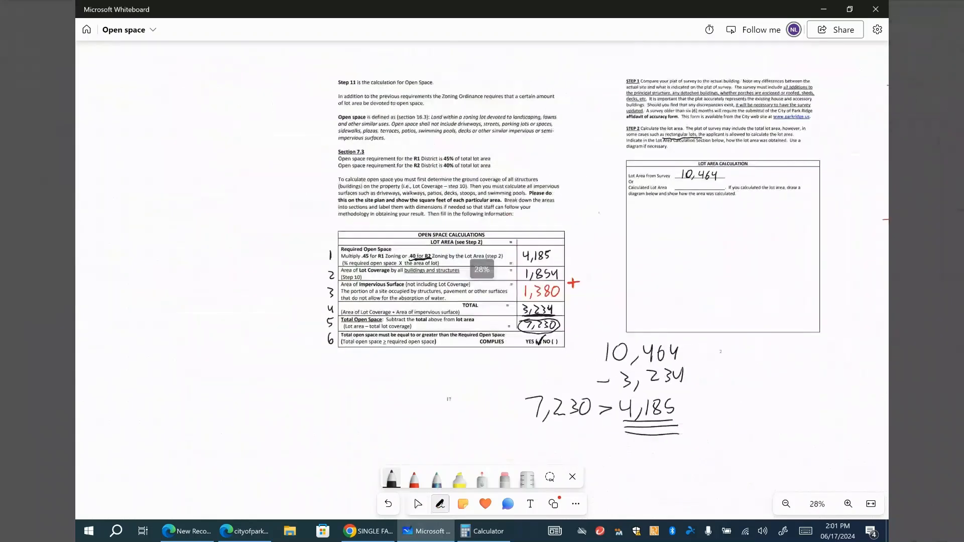
mouse_move(319, 225)
left_mouse_down()
mouse_move(323, 287)
mouse_move(543, 356)
mouse_move(573, 225)
mouse_move(317, 230)
left_mouse_up()
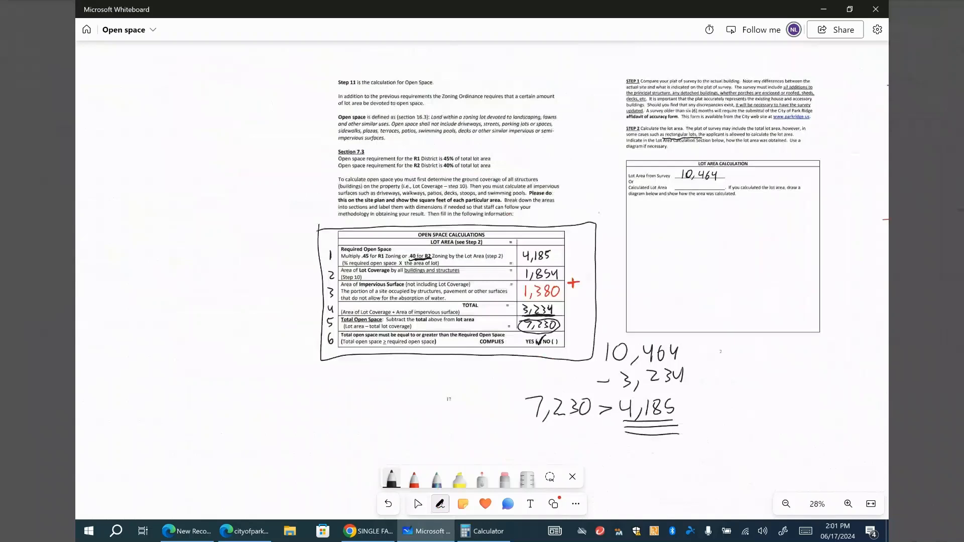
left_click_drag(589, 261, 482, 299)
mouse_move(518, 201)
left_mouse_down()
mouse_move(524, 233)
mouse_move(617, 199)
mouse_move(515, 213)
left_mouse_up()
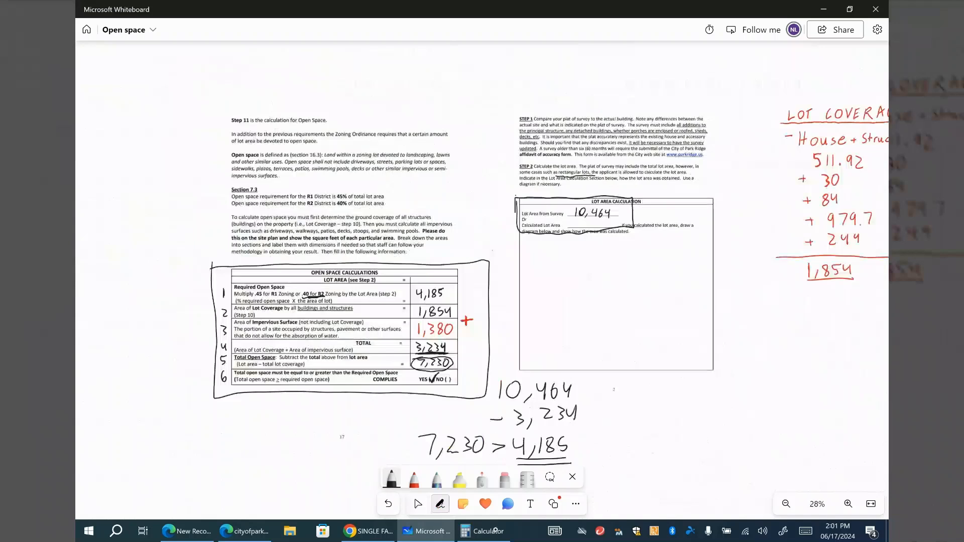
left_click(496, 531)
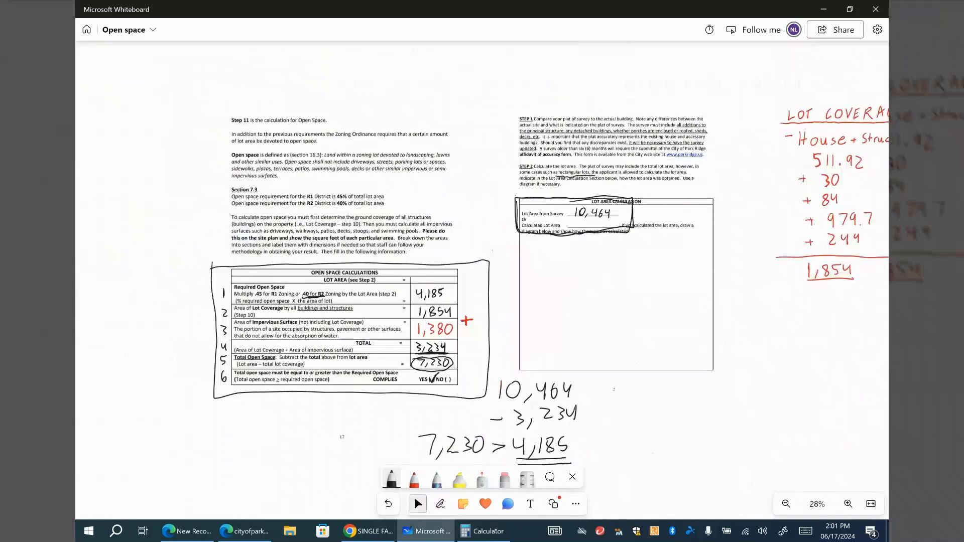
- Erase the handwritten subtraction and the 7,230 > 4,185 comparison below the Lot Area Calculation box
scroll(362, 281, "down", 3)
left_click_drag(557, 281, 408, 292)
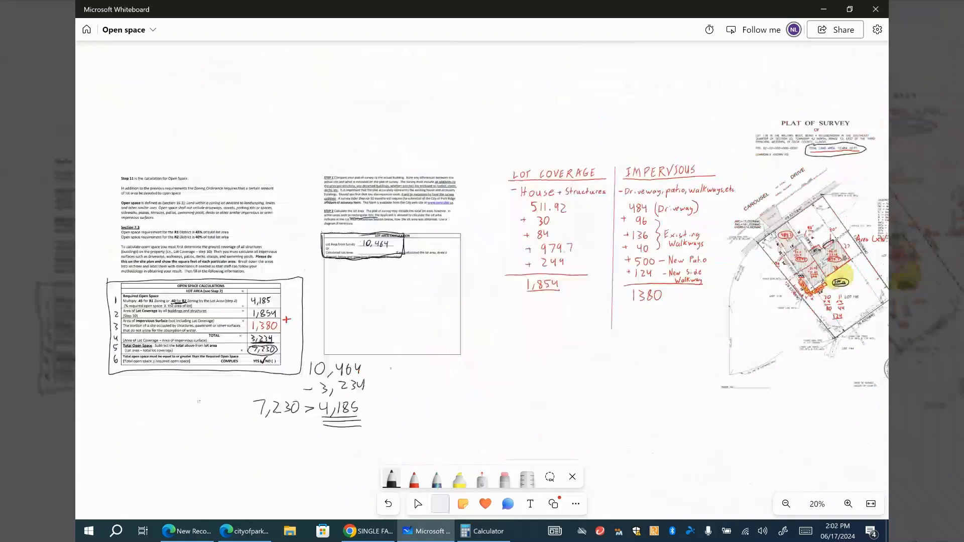
left_click(505, 479)
mouse_move(326, 371)
left_mouse_down()
mouse_move(321, 427)
mouse_move(357, 366)
mouse_move(303, 422)
mouse_move(258, 408)
left_mouse_up()
- Review the completed open space table together with the lot coverage and impervious lists and the plat of survey
scroll(605, 336, "down", 3)
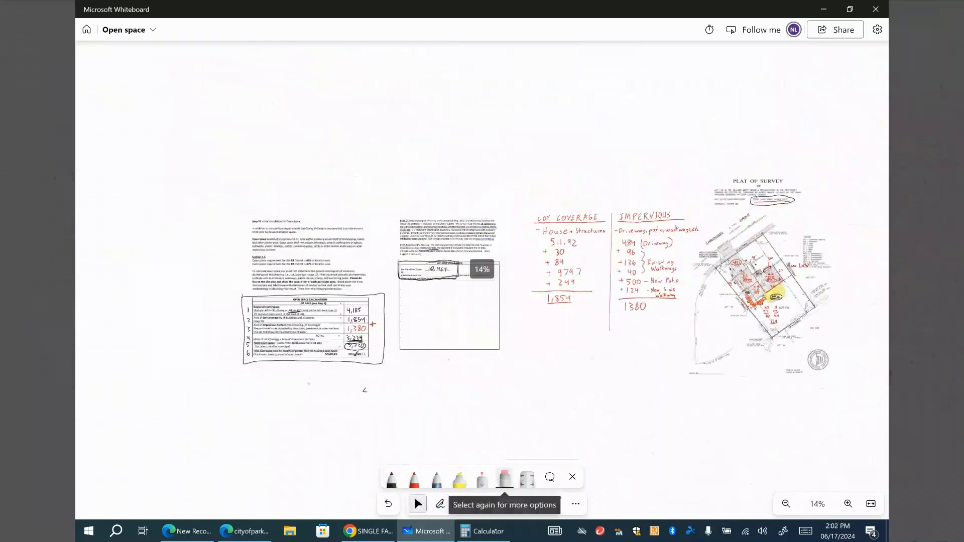
scroll(482, 287, "right", 1)
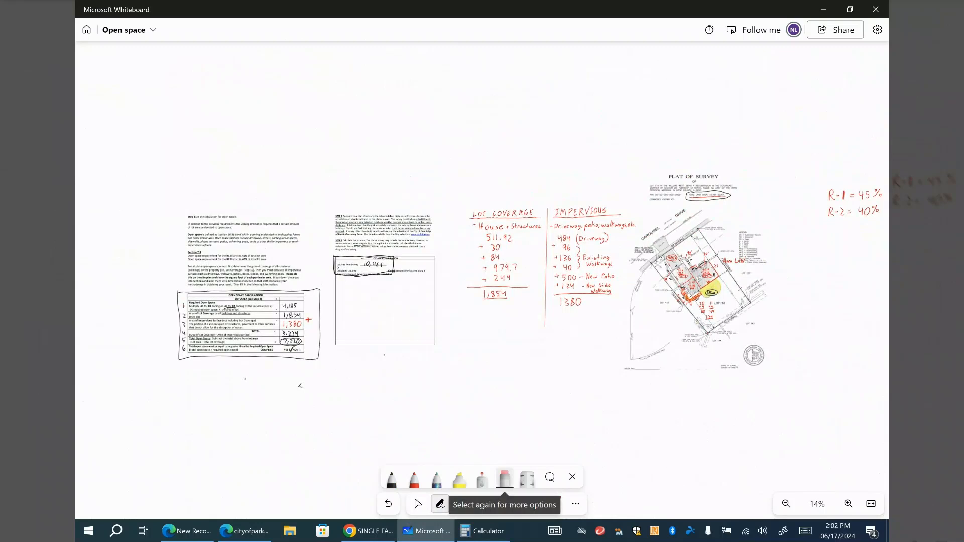
scroll(744, 253, "up", 5)
left_click(440, 503)
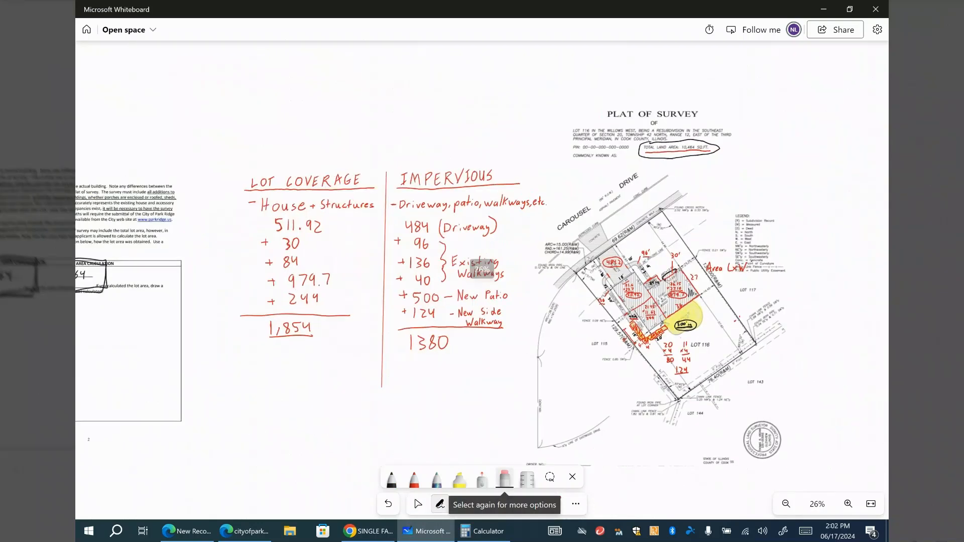
left_click(418, 504)
scroll(729, 246, "down", 3)
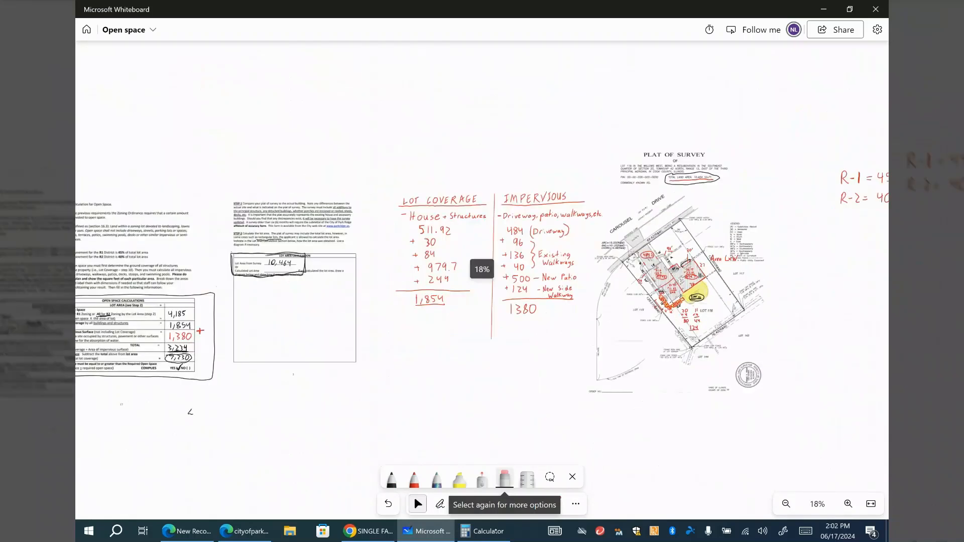
left_click(440, 504)
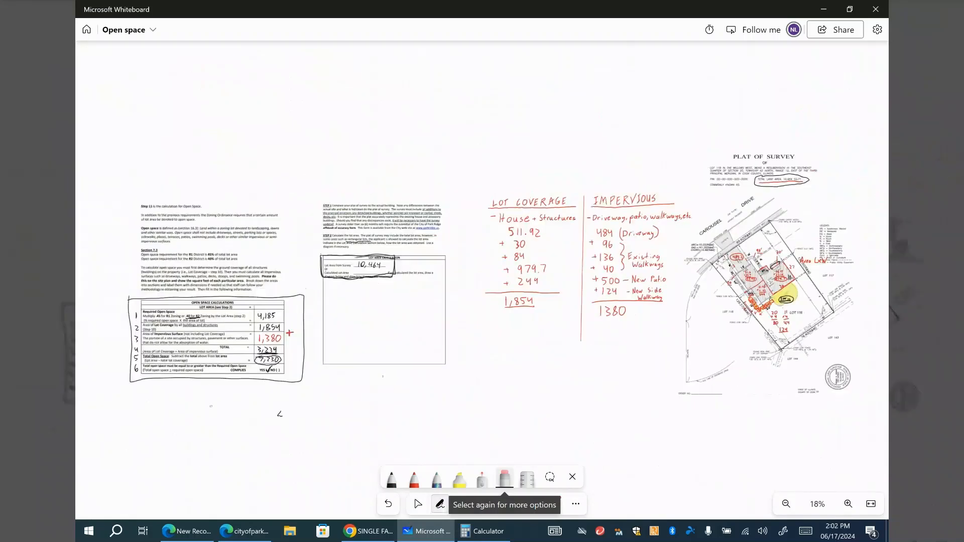